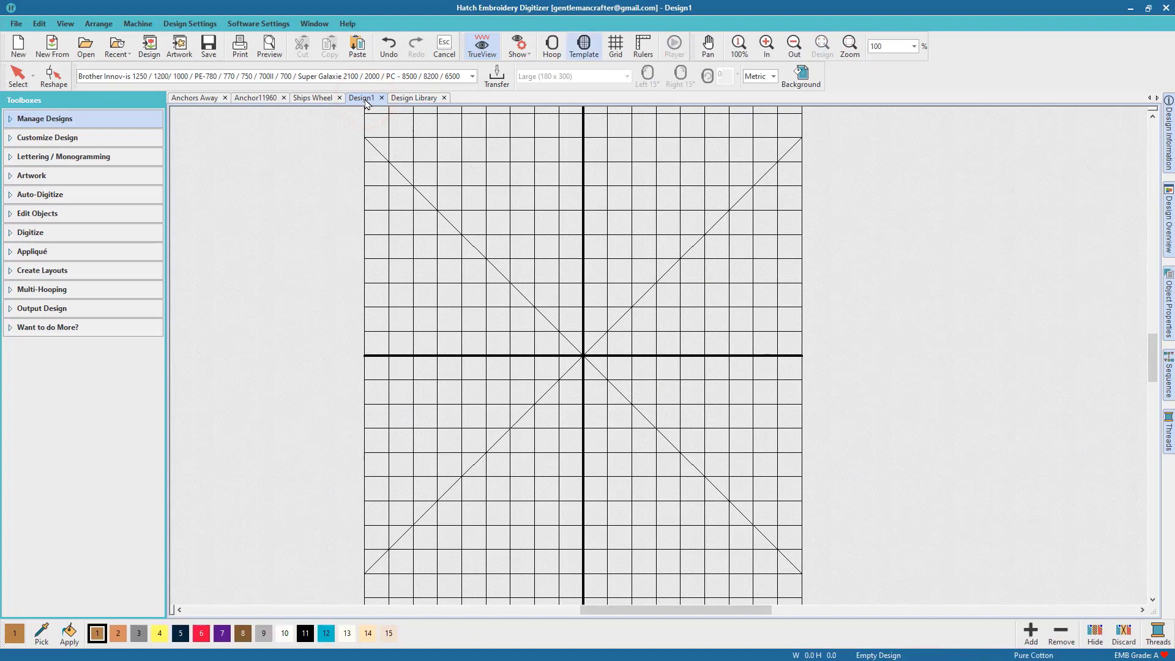
Insert the Ships Wheel design from the design library into the empty Design1 layout.
left_click(61, 270)
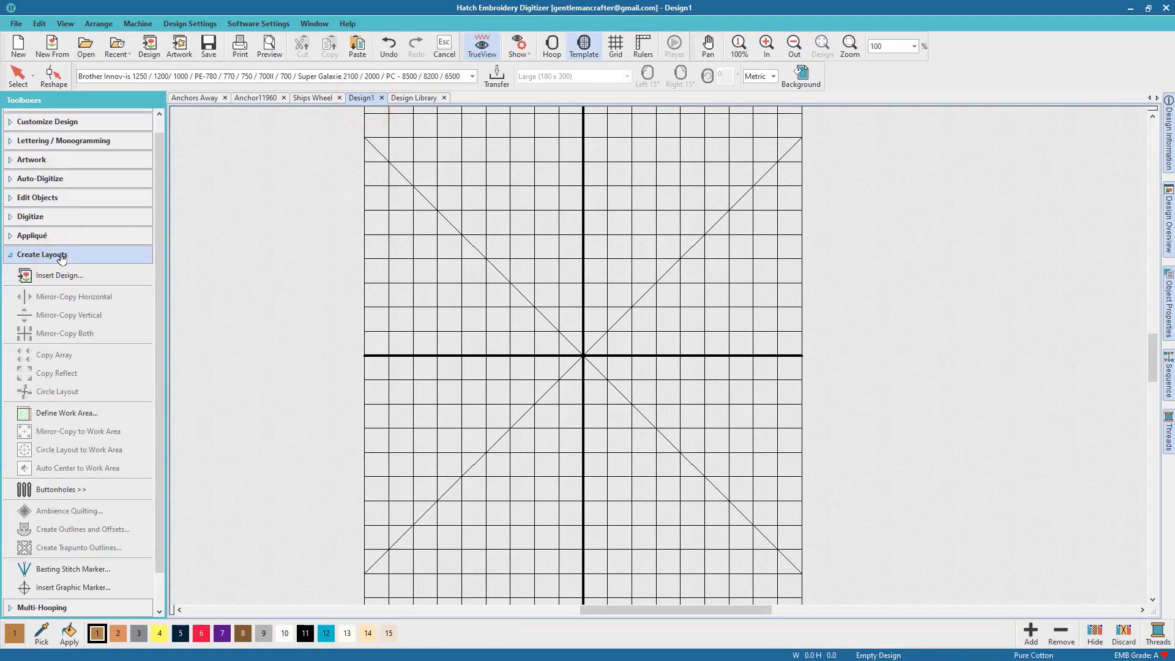
left_click(63, 277)
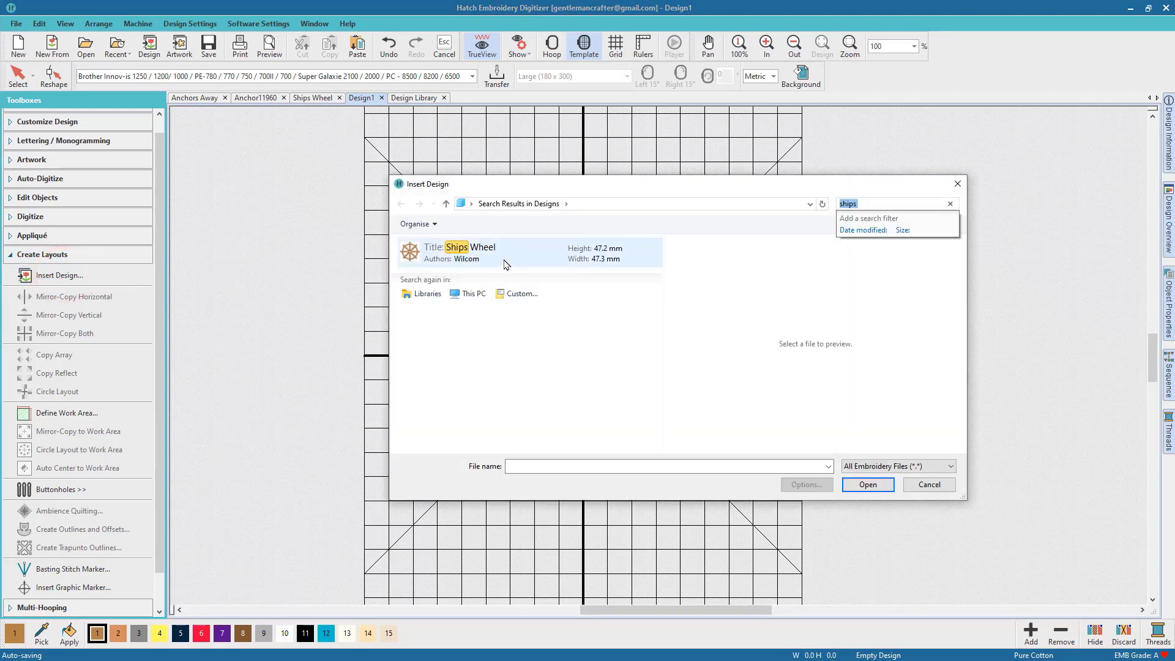
double_click(500, 257)
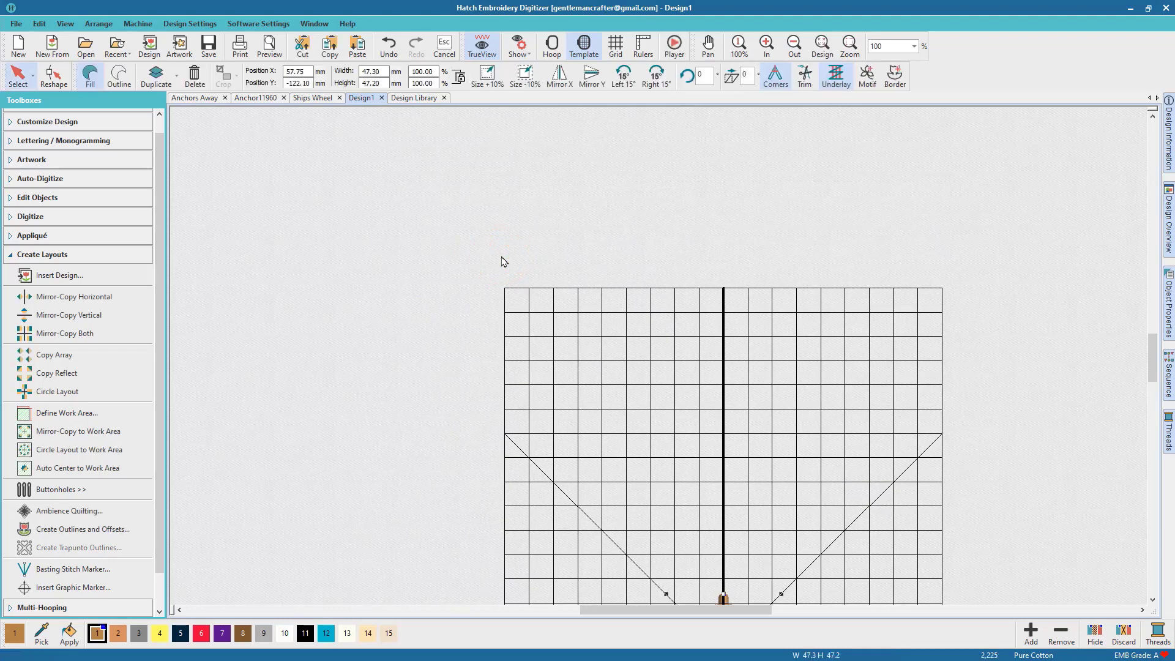
left_click(708, 45)
left_click_drag(748, 453, 595, 166)
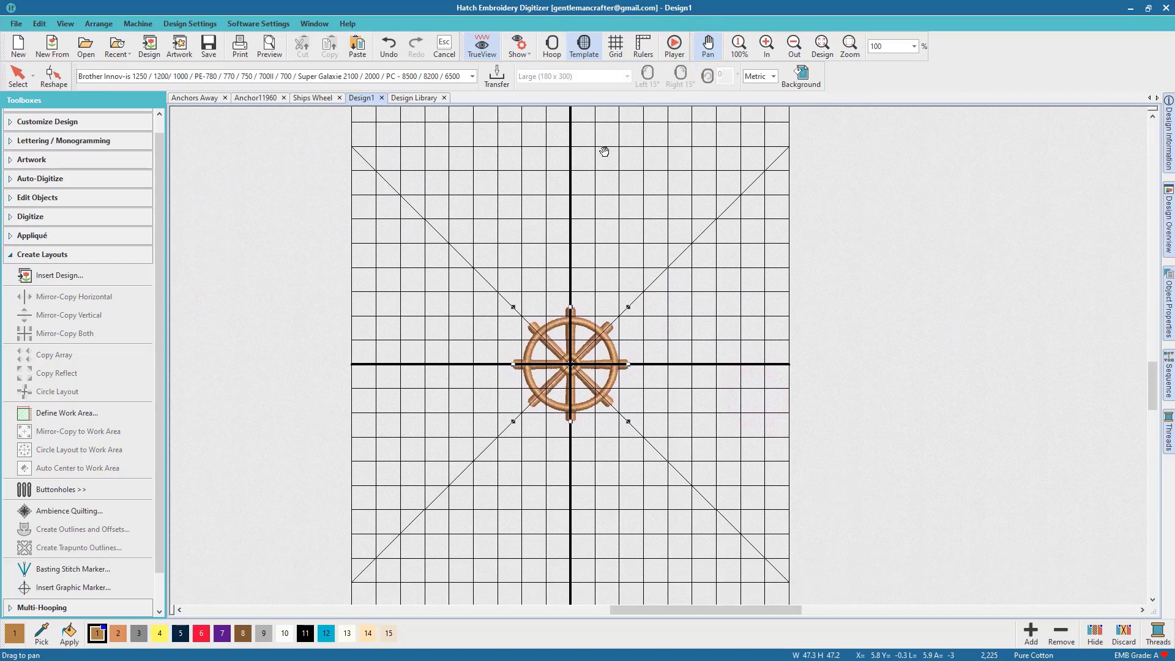
Search the design library for "anc" and insert the Anchor11960 design into the layout.
left_click(17, 75)
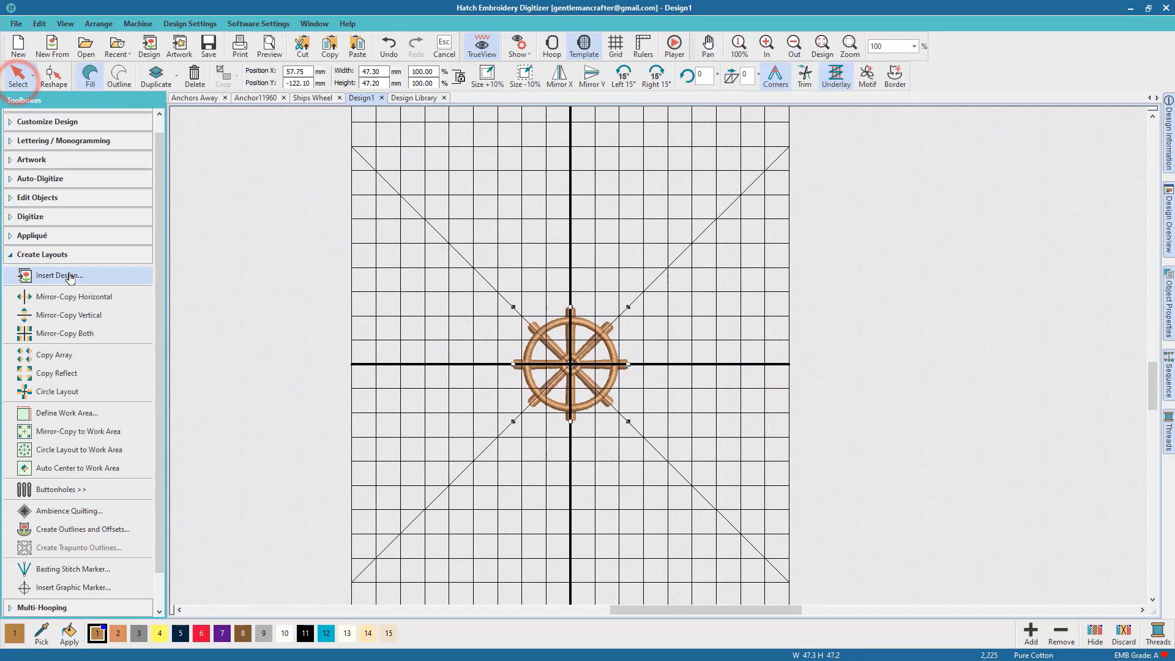
left_click(70, 277)
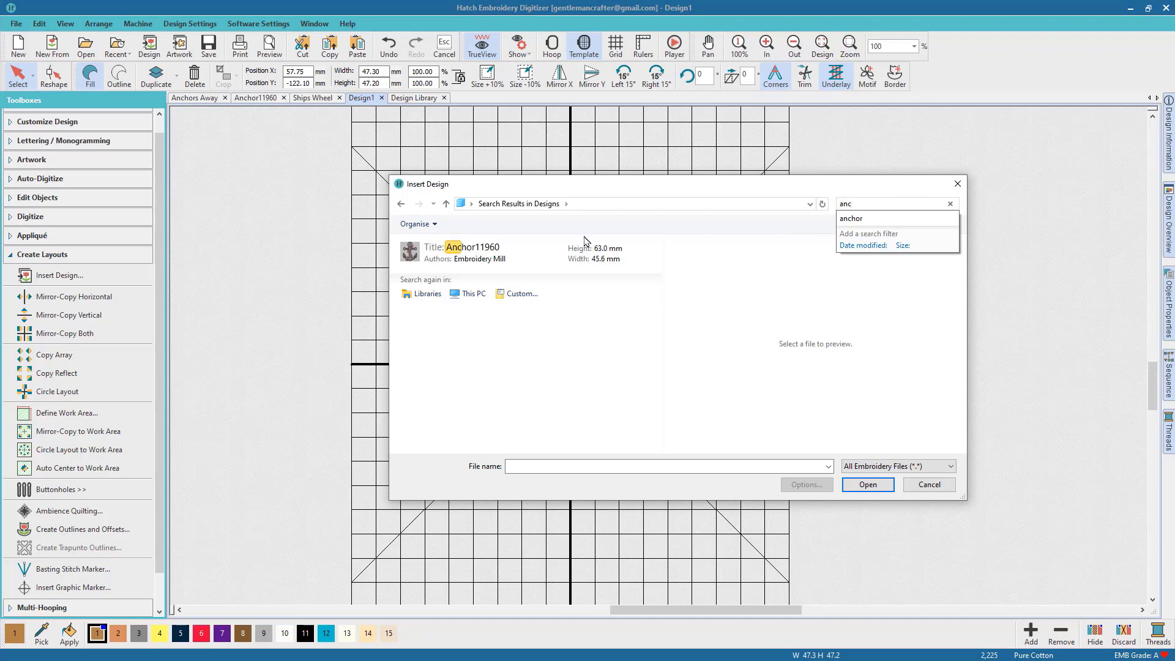
double_click(479, 253)
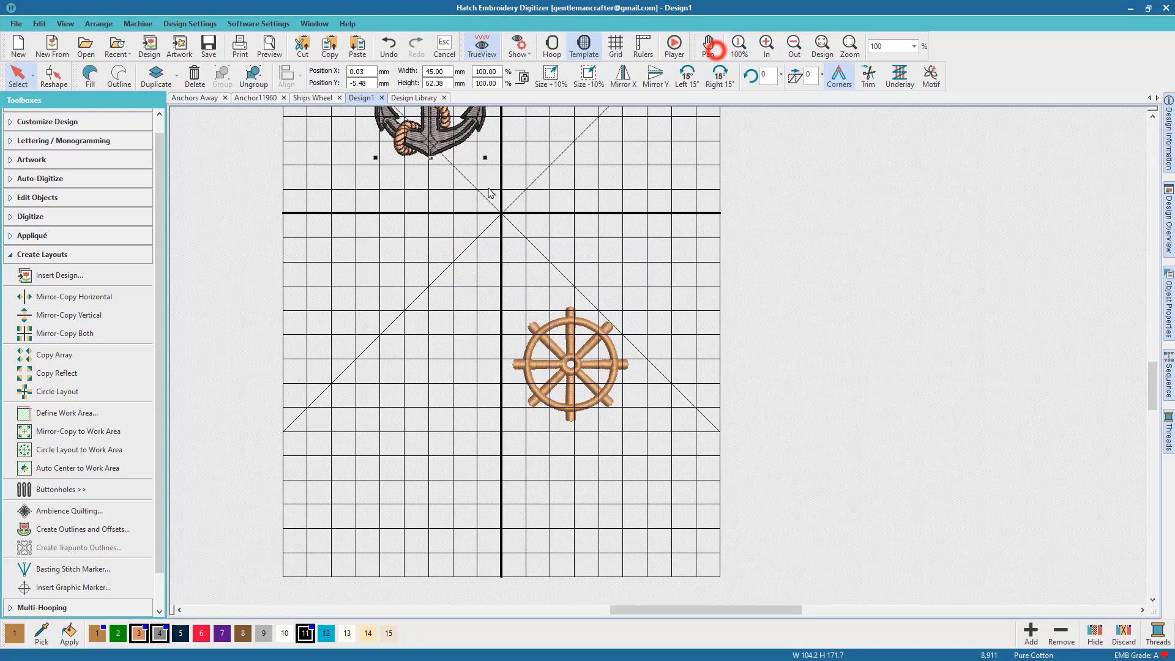
Move the anchor down and the ship's wheel up so that they sit side by side.
key("p")
left_click_drag(551, 167, 503, 280)
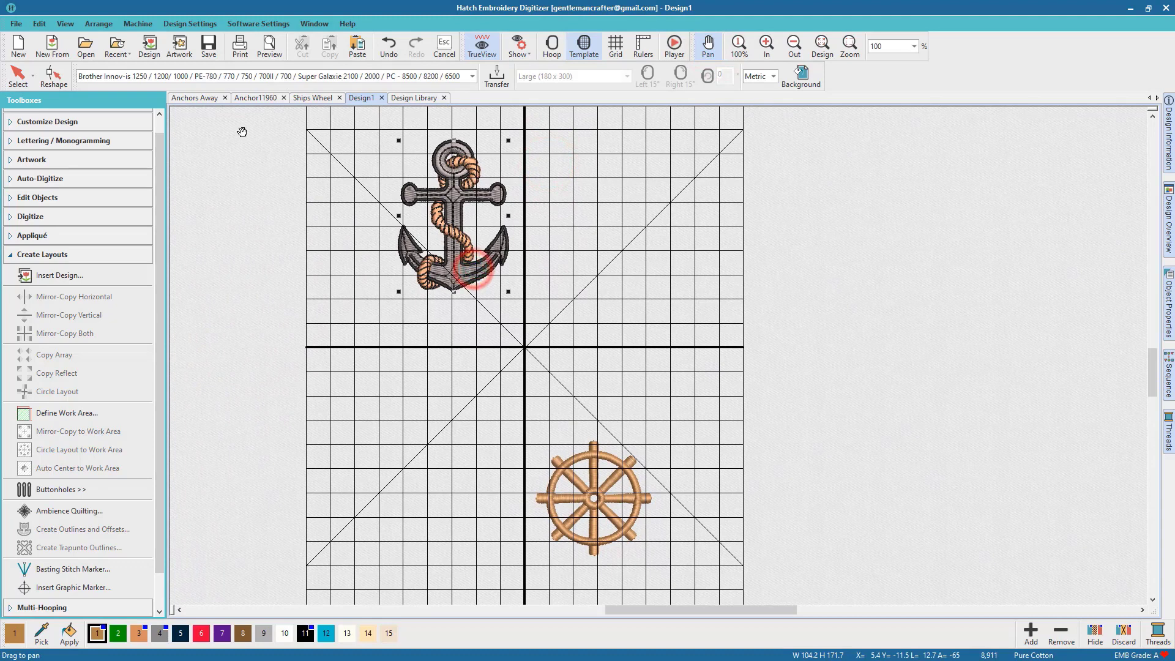
key("Escape")
left_click_drag(447, 205, 438, 324)
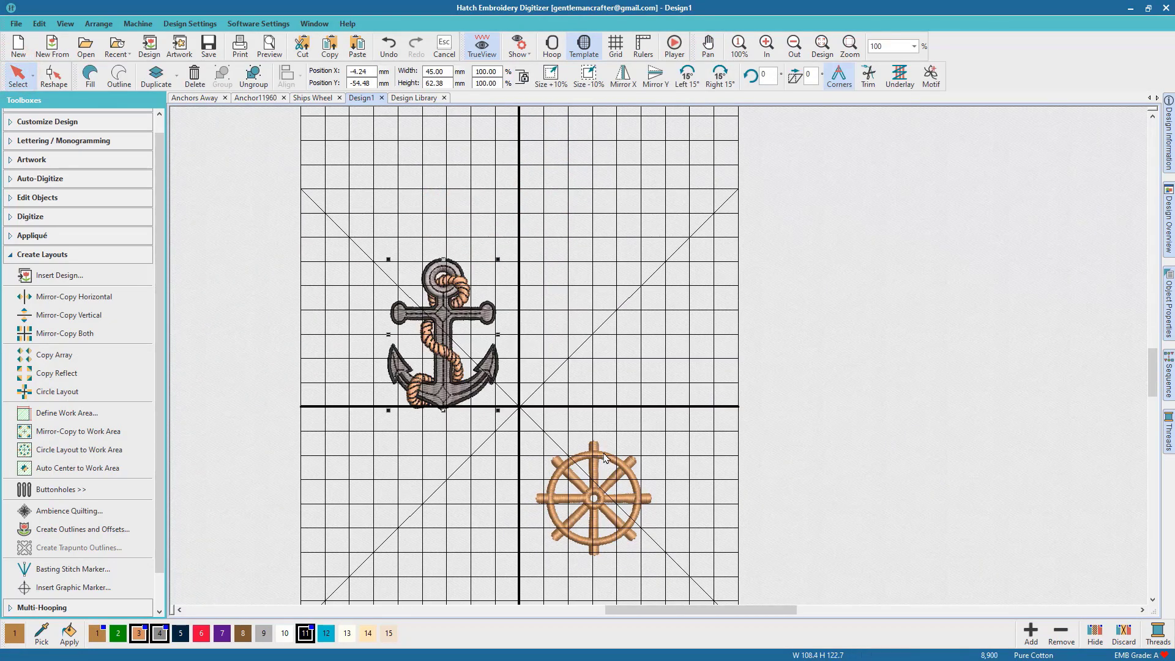
left_click_drag(609, 462, 609, 324)
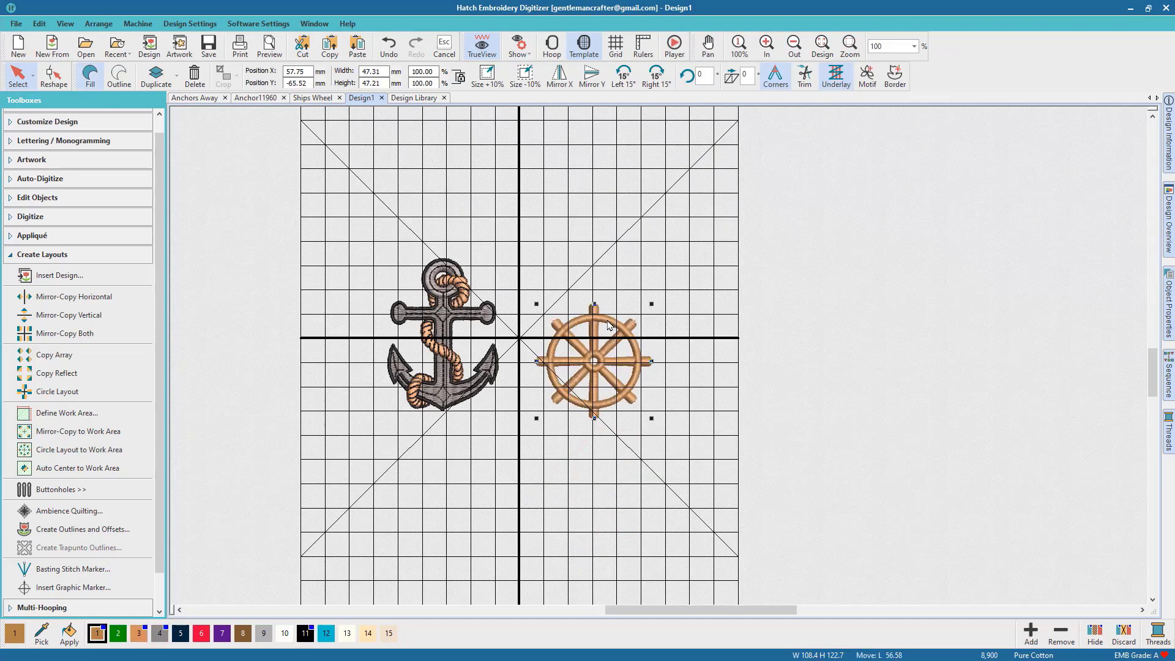
left_click(603, 260)
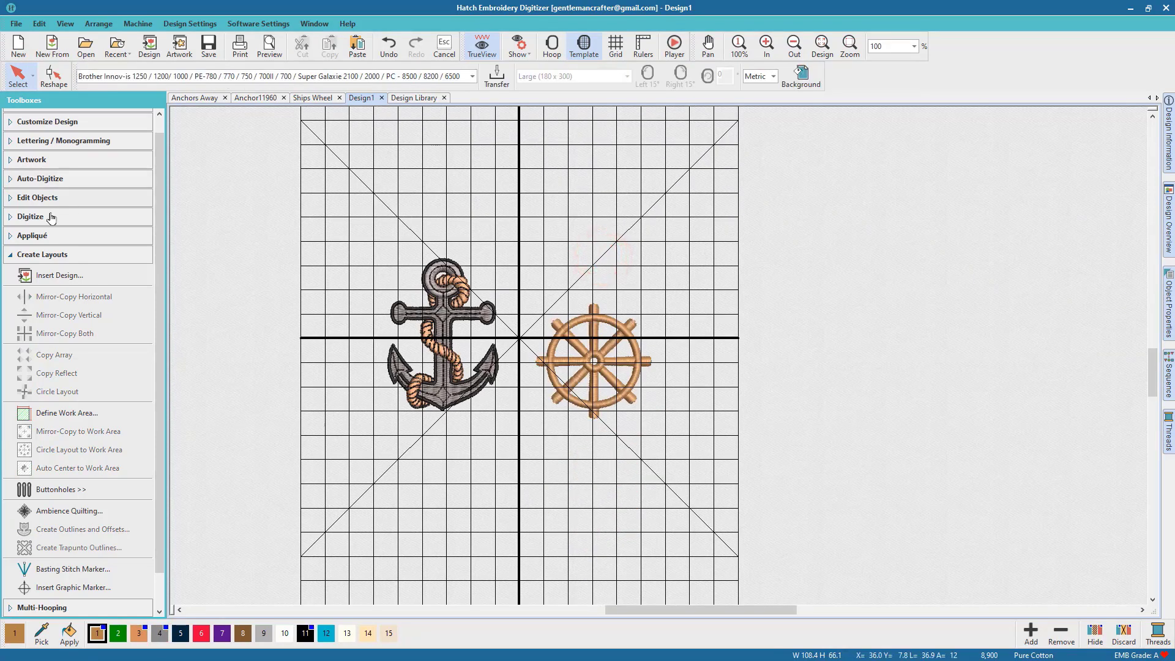
Add the lettering M, enlarged to about 49 mm high, above the anchor and ship's wheel.
left_click(8, 255)
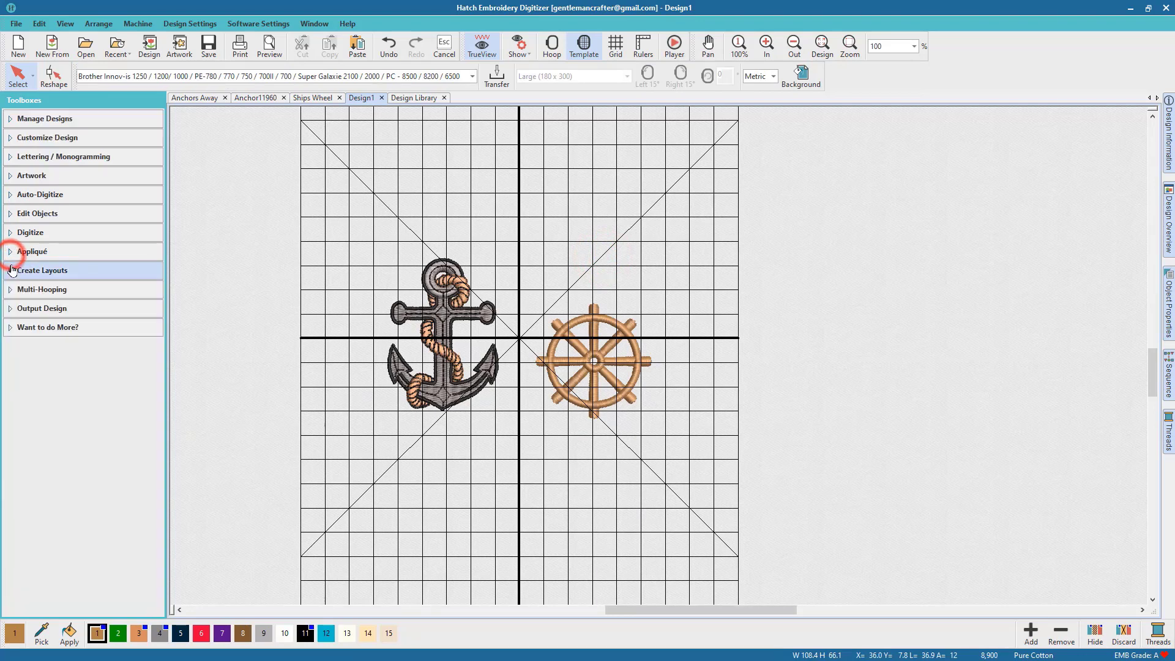
left_click(11, 158)
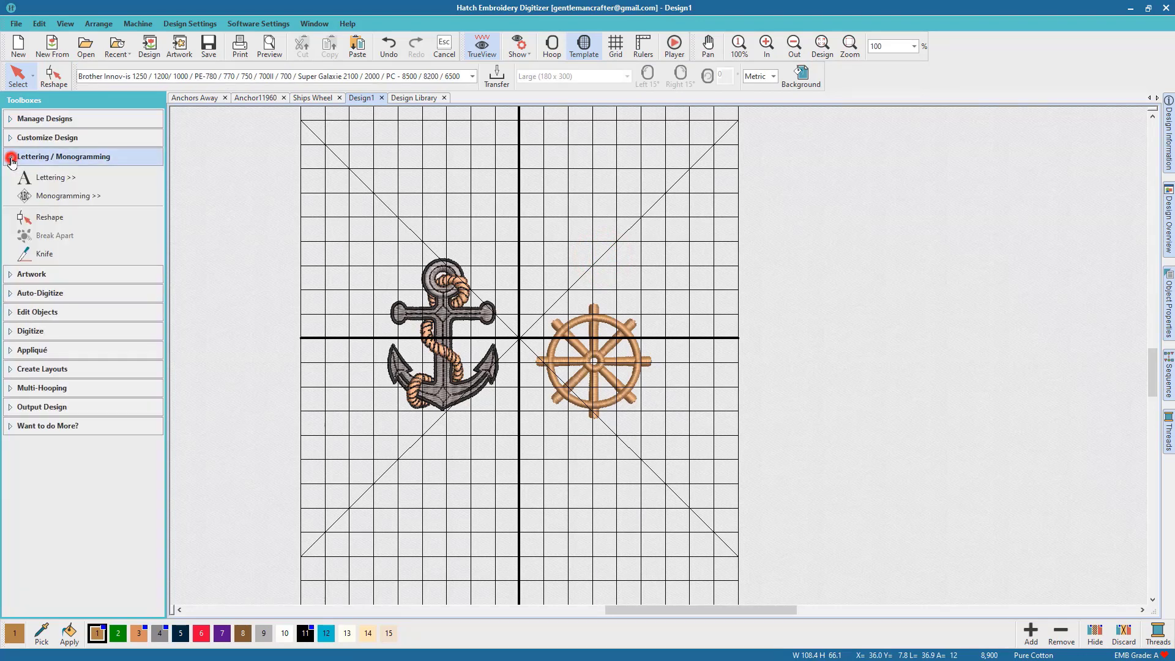
left_click(49, 177)
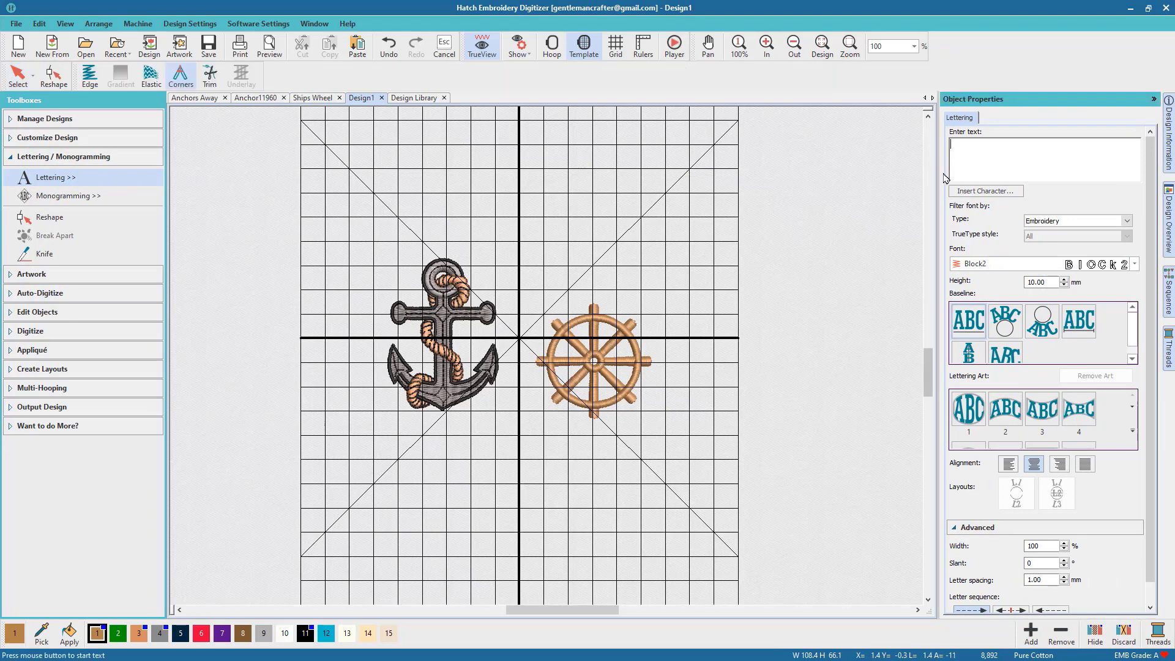
key("Return")
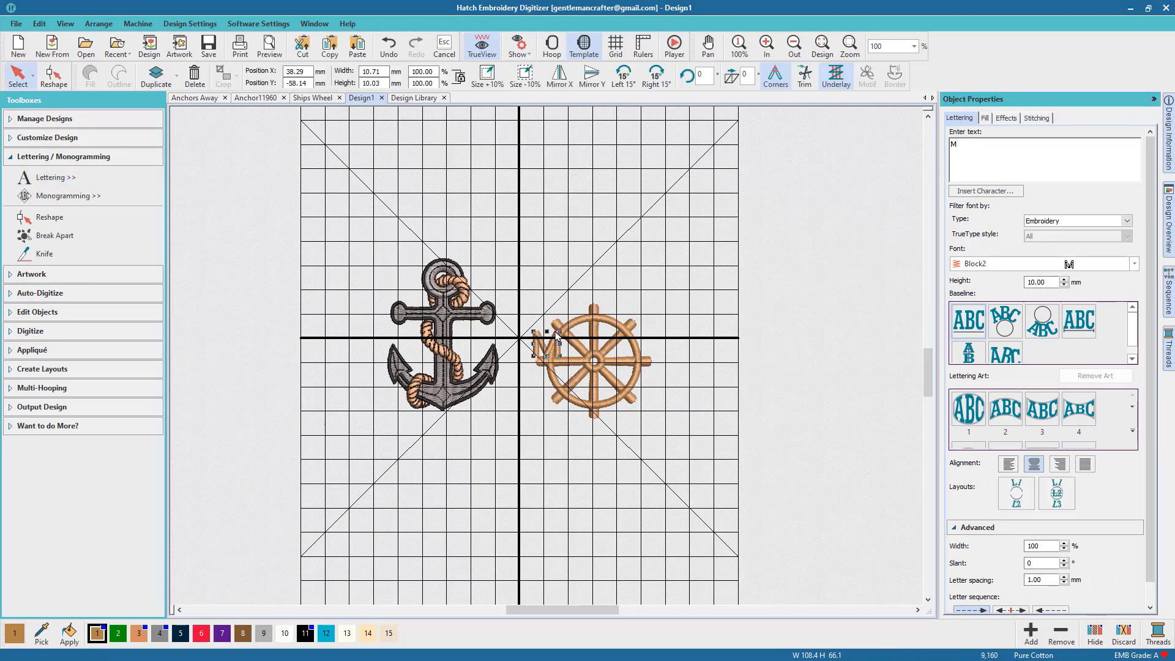
left_click_drag(558, 335, 662, 206)
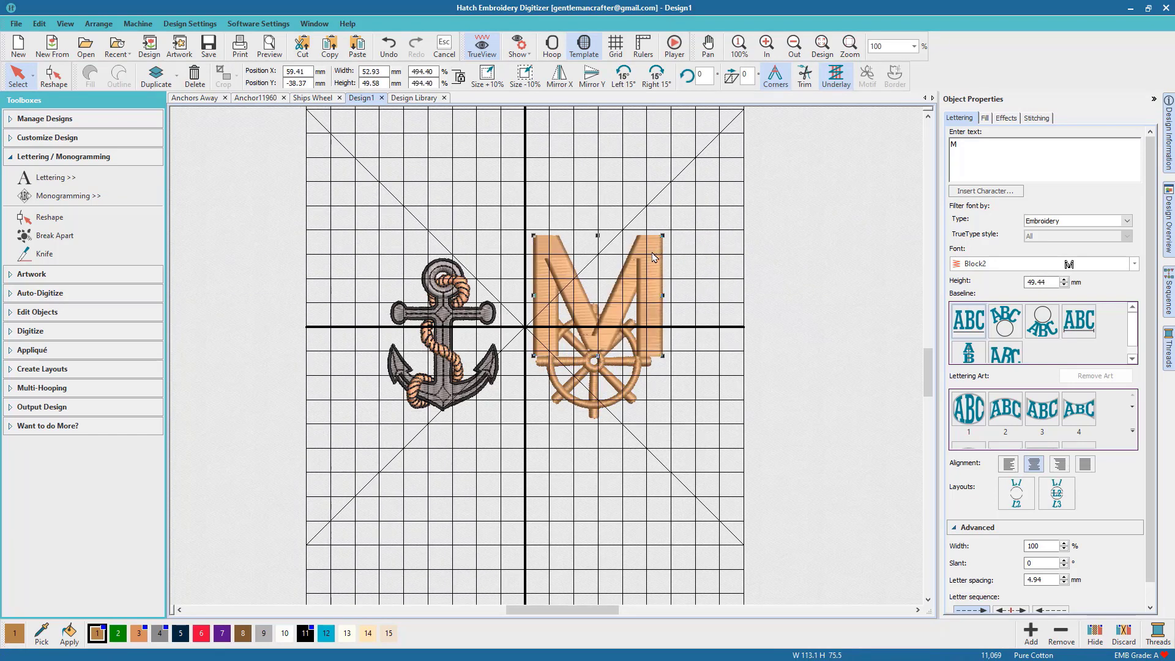
left_click_drag(653, 256, 619, 178)
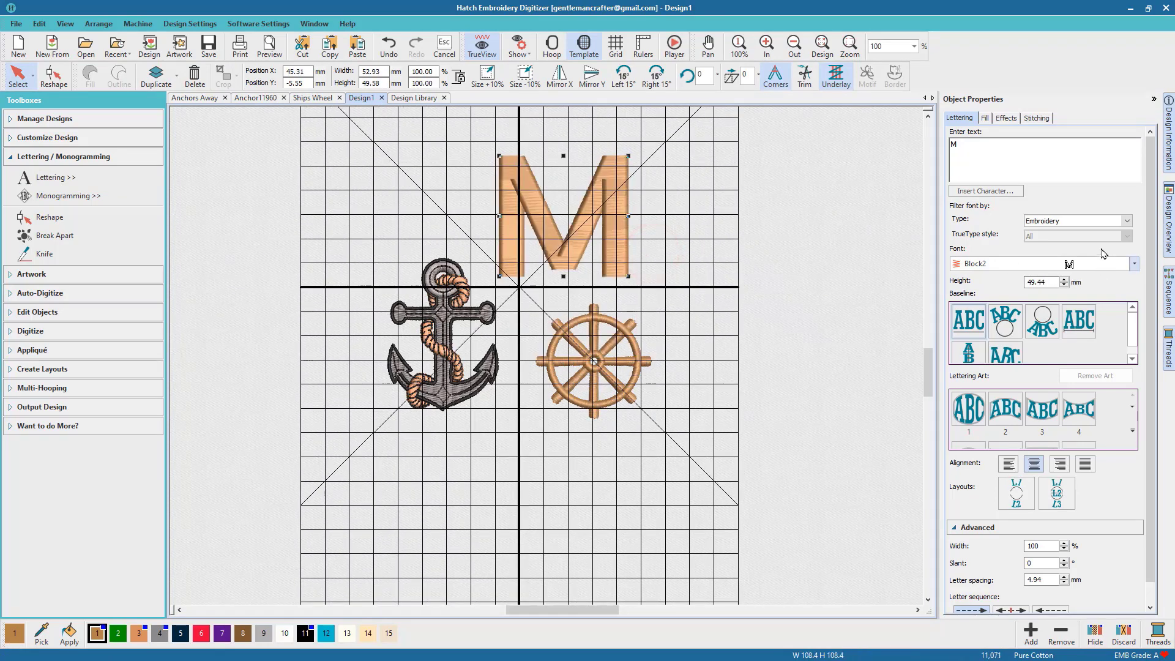
Filter the fonts by Embroidery type and set the letter M's font to Castle.
left_click(1126, 220)
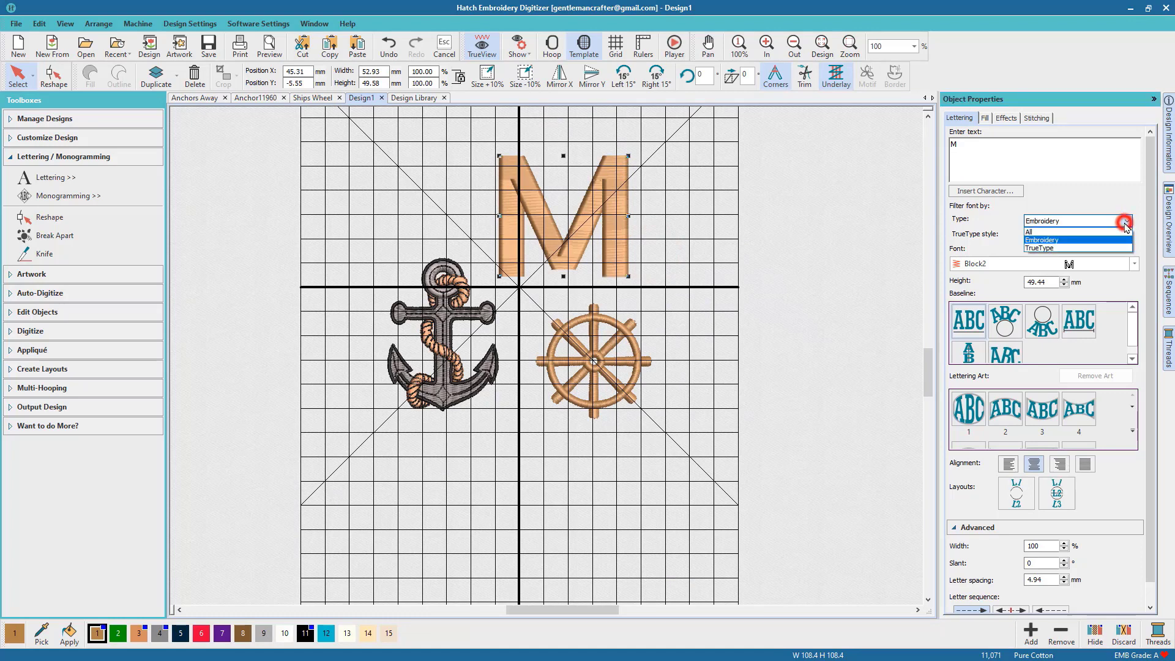
left_click(1095, 240)
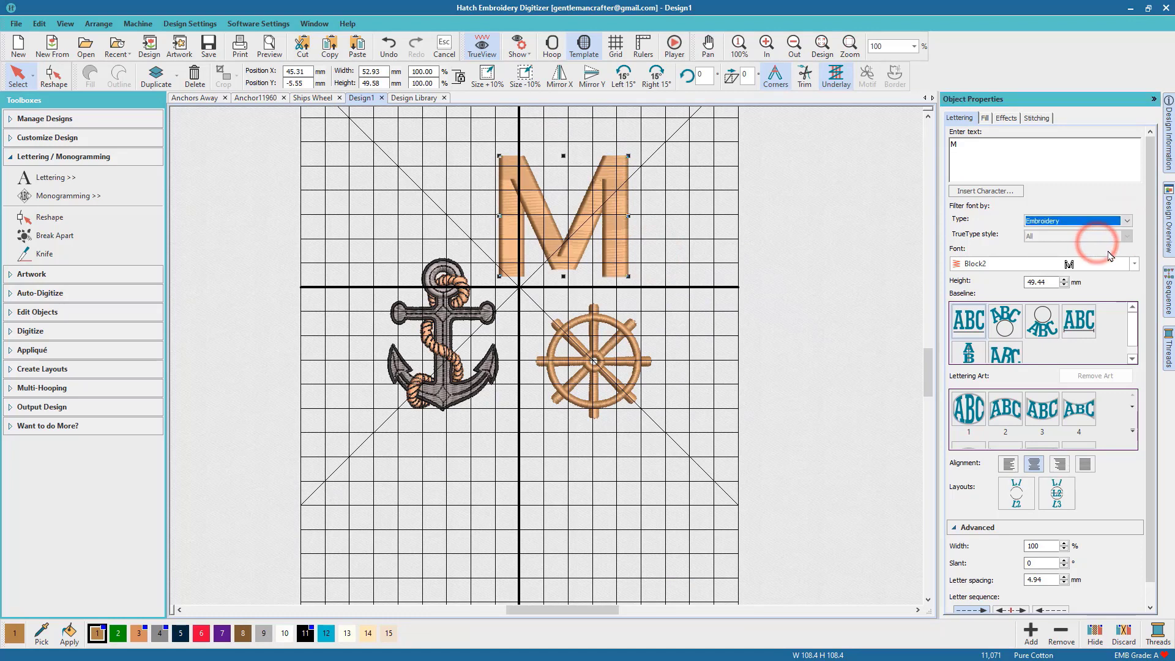
left_click(1136, 264)
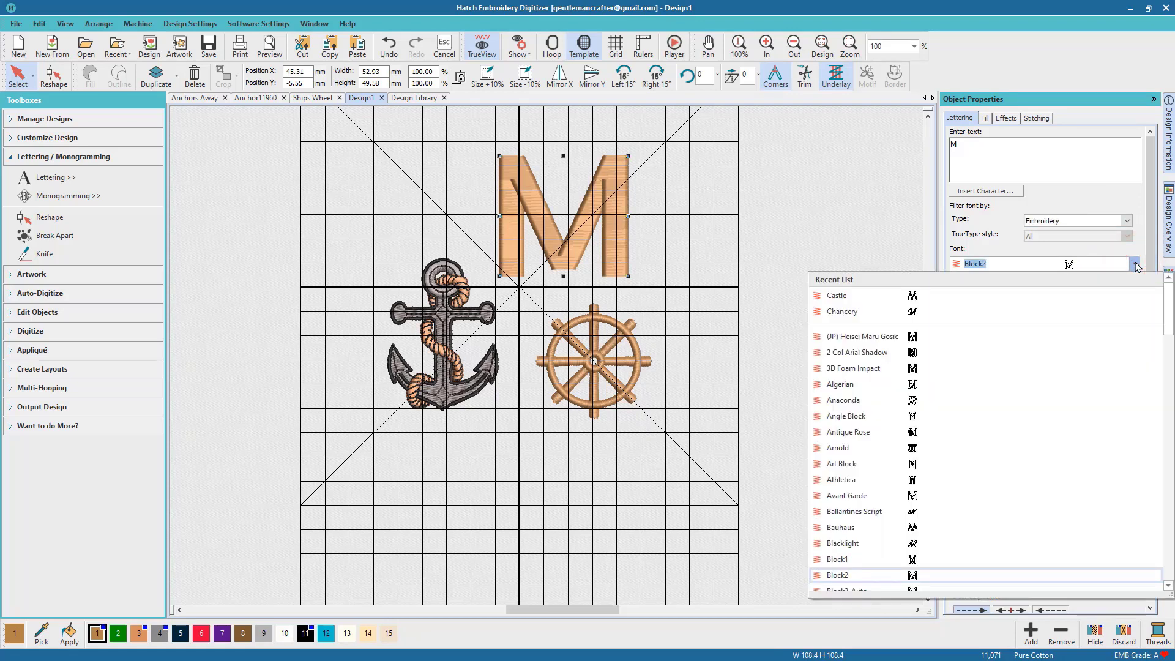
left_click(918, 298)
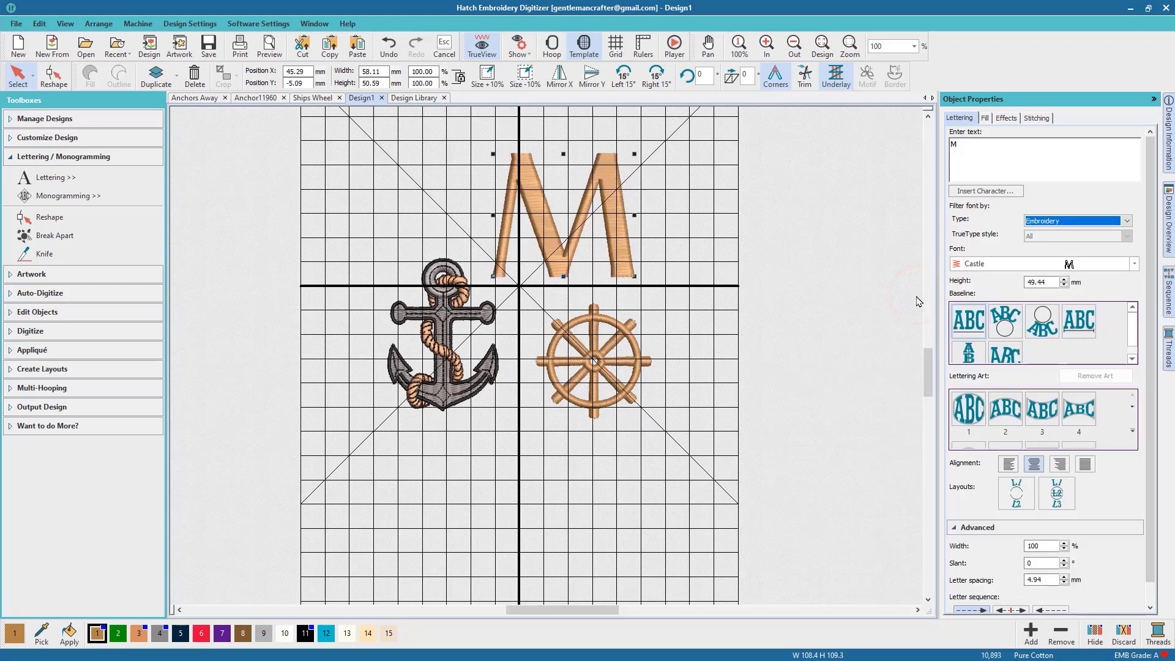
left_click(894, 300)
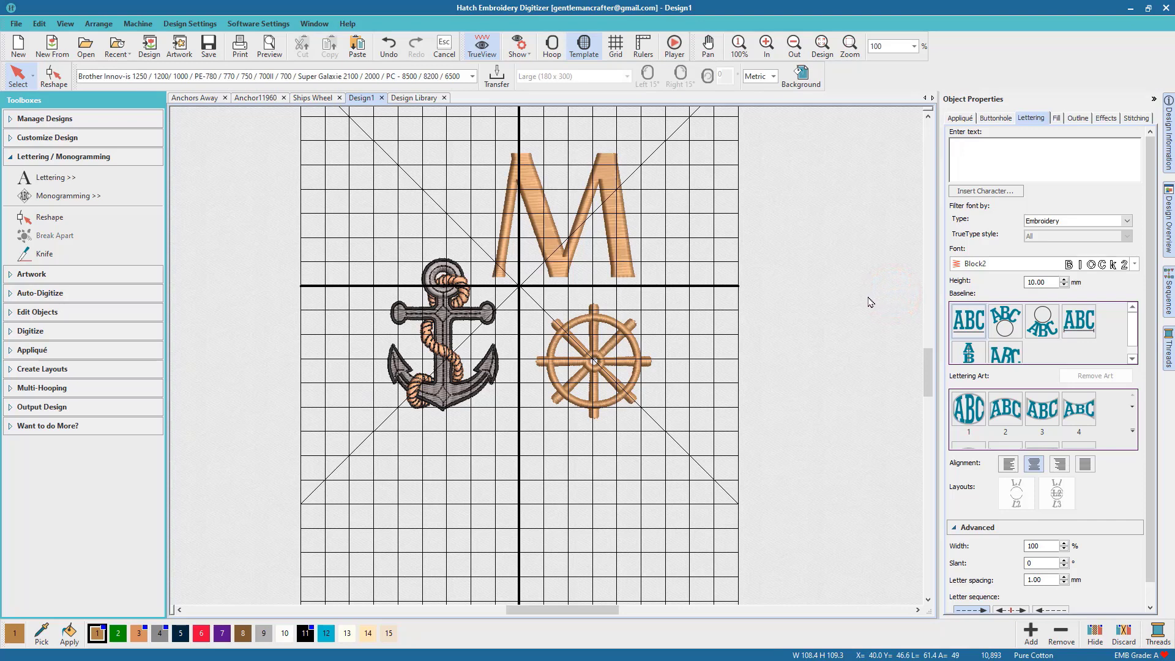
Show the color sequence and ungroup the anchor design into its separate objects.
left_click(448, 317)
scroll(449, 318, "up", 2)
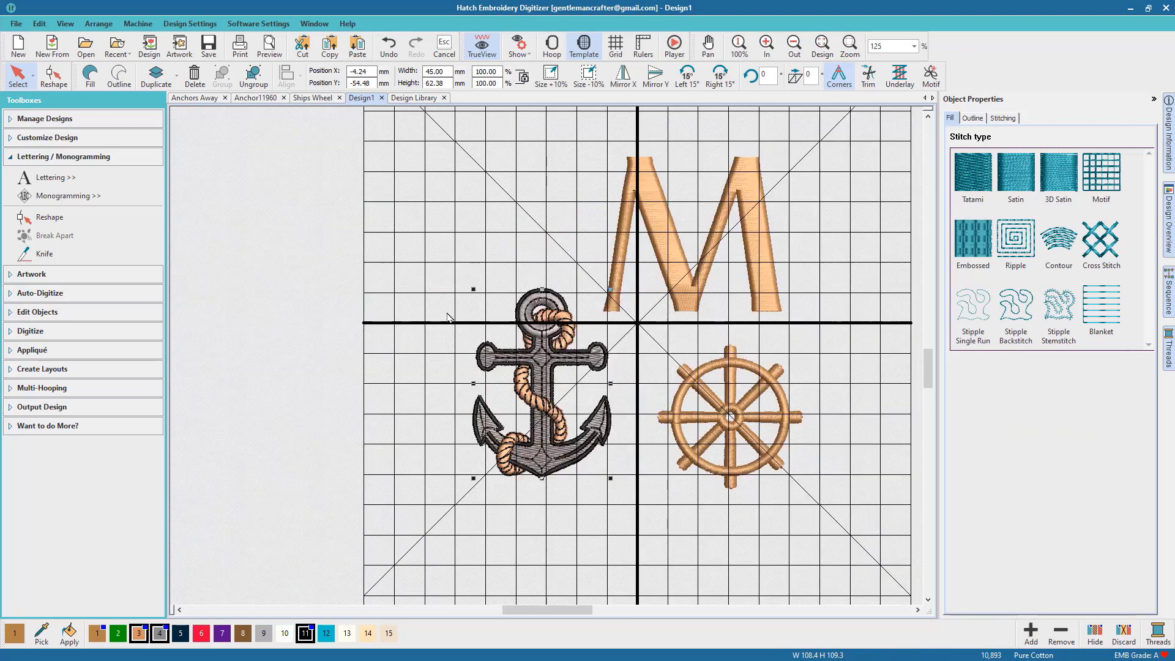
scroll(449, 318, "up", 1)
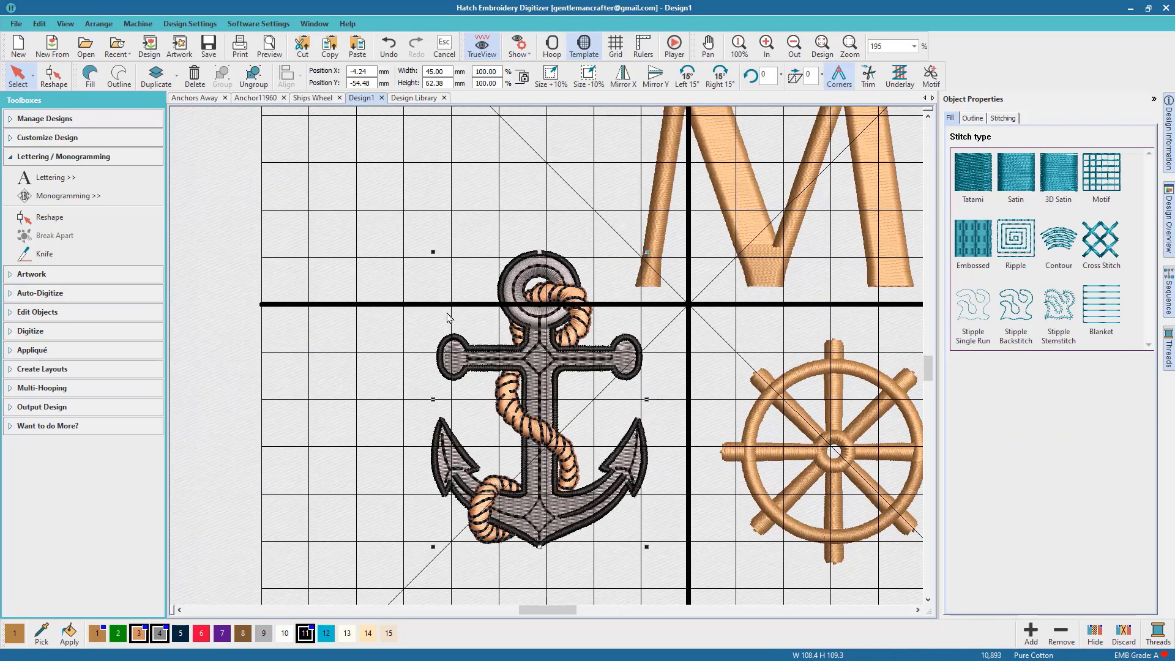
left_click(708, 46)
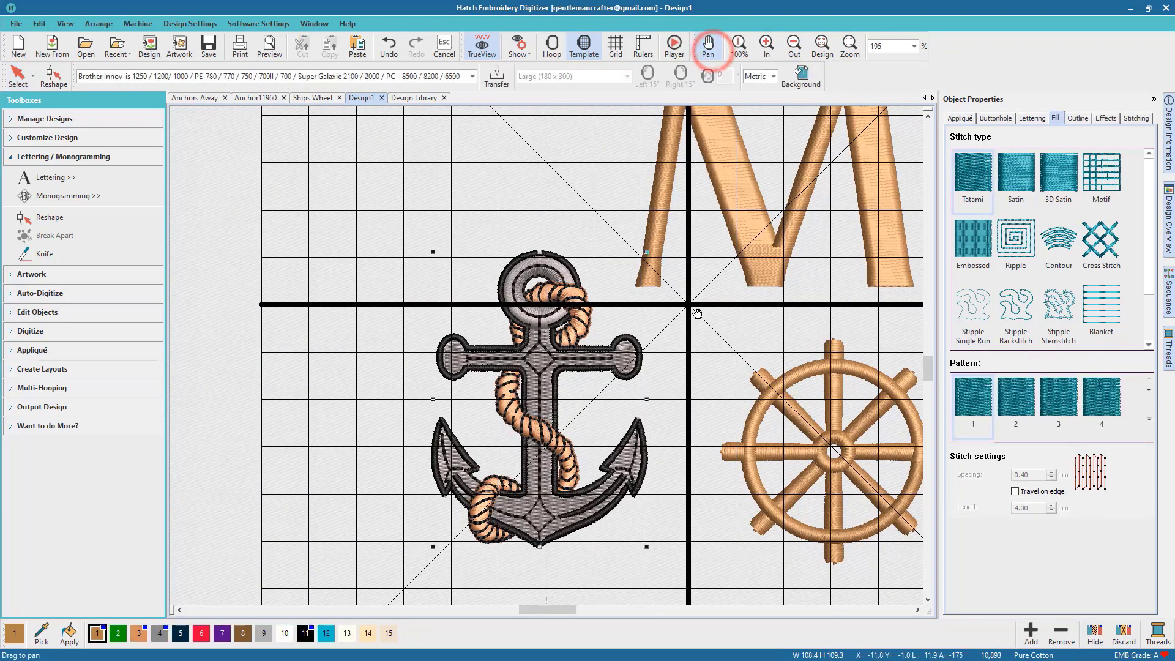
left_click_drag(692, 316, 692, 288)
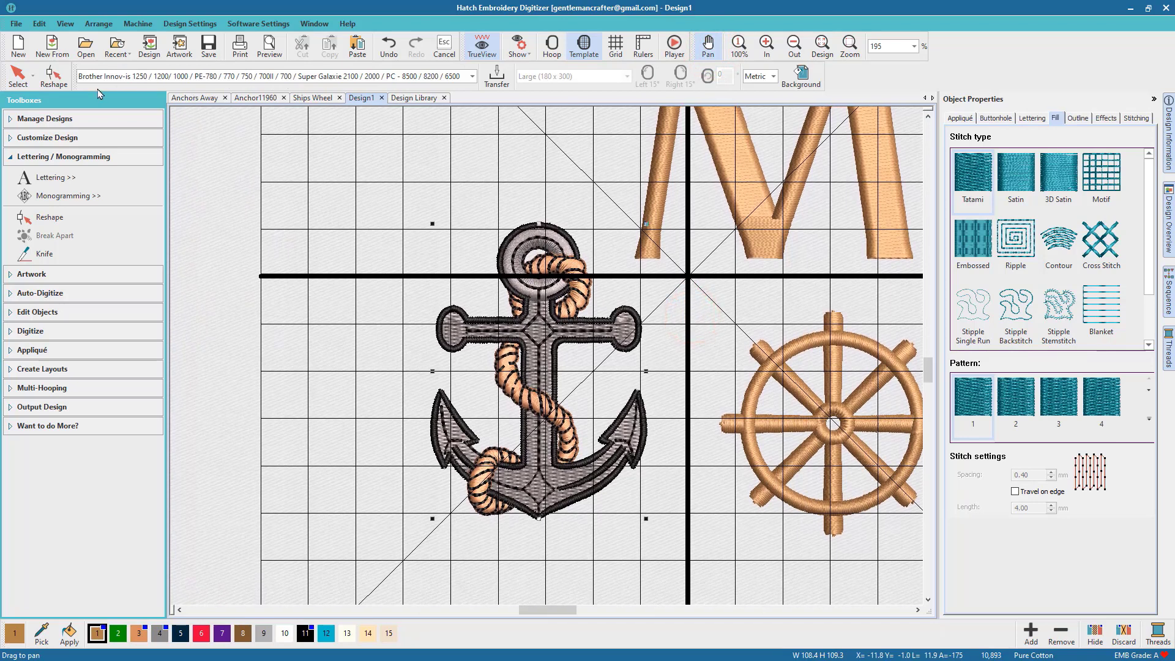
left_click(18, 79)
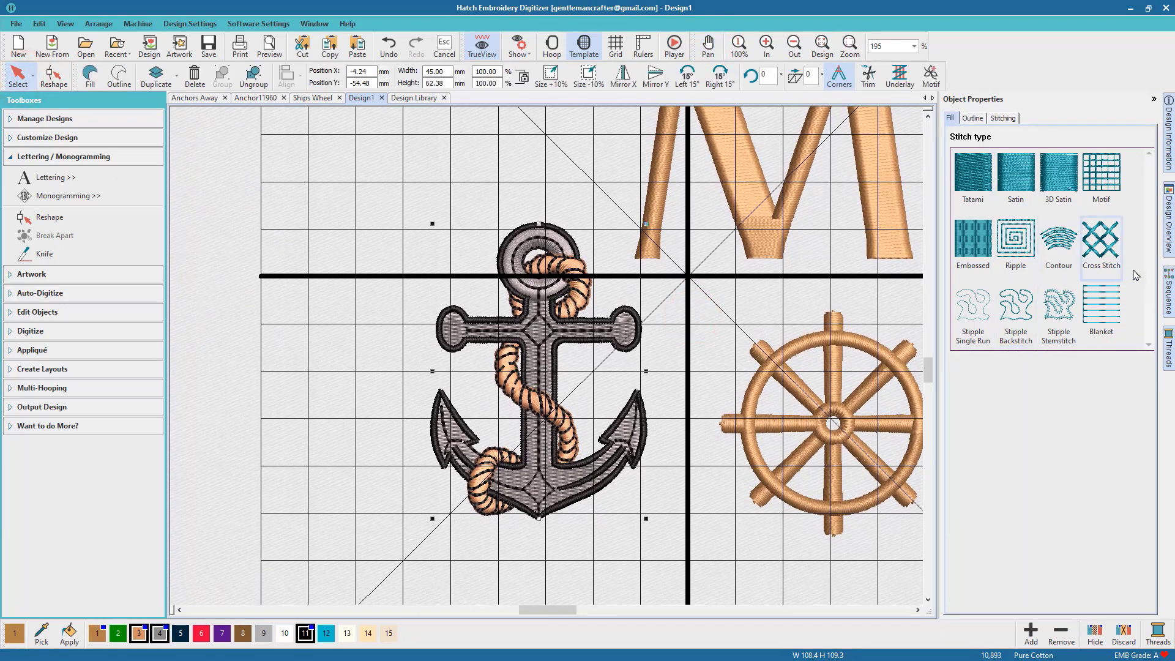
left_click(1170, 292)
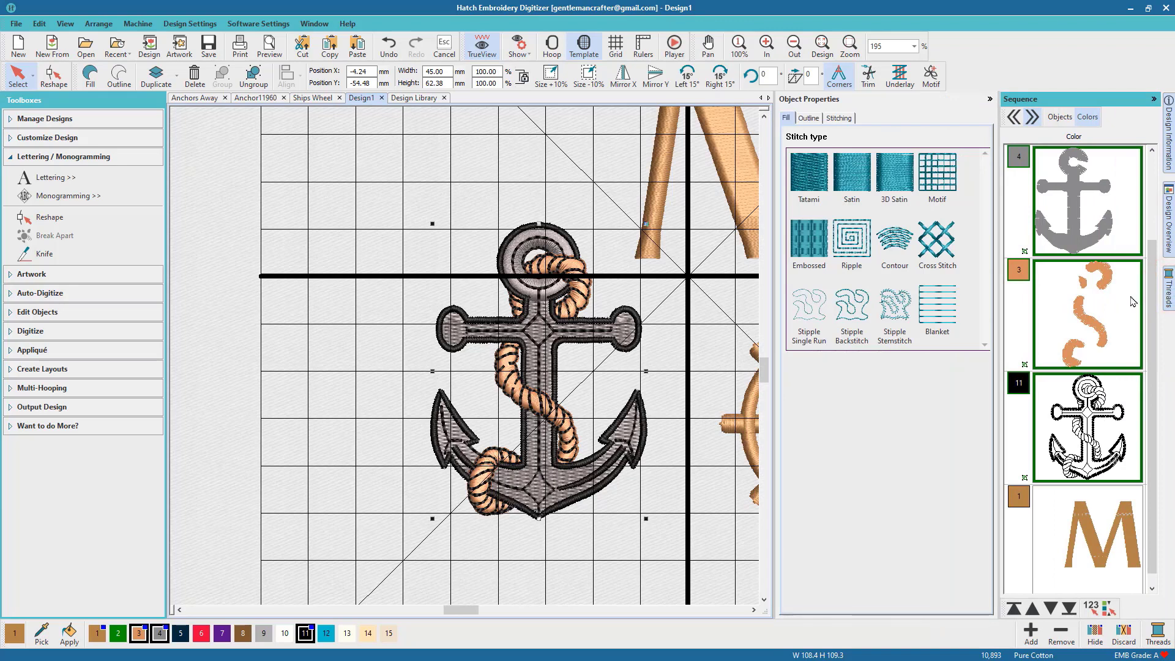
left_click(1099, 304)
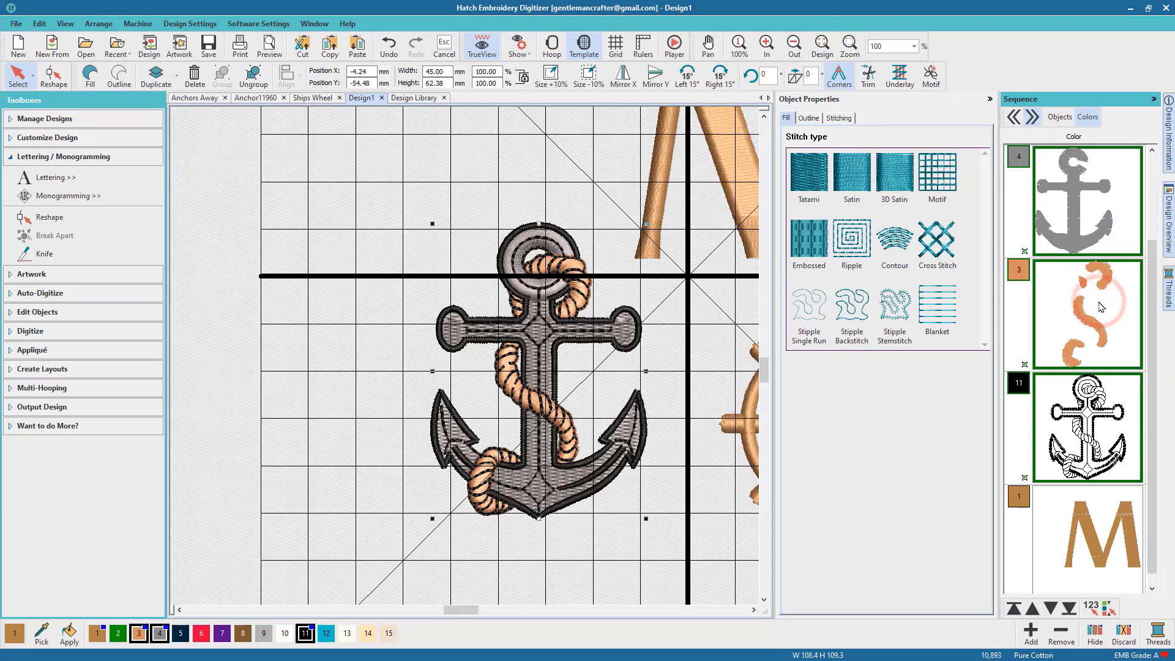
right_click(603, 325)
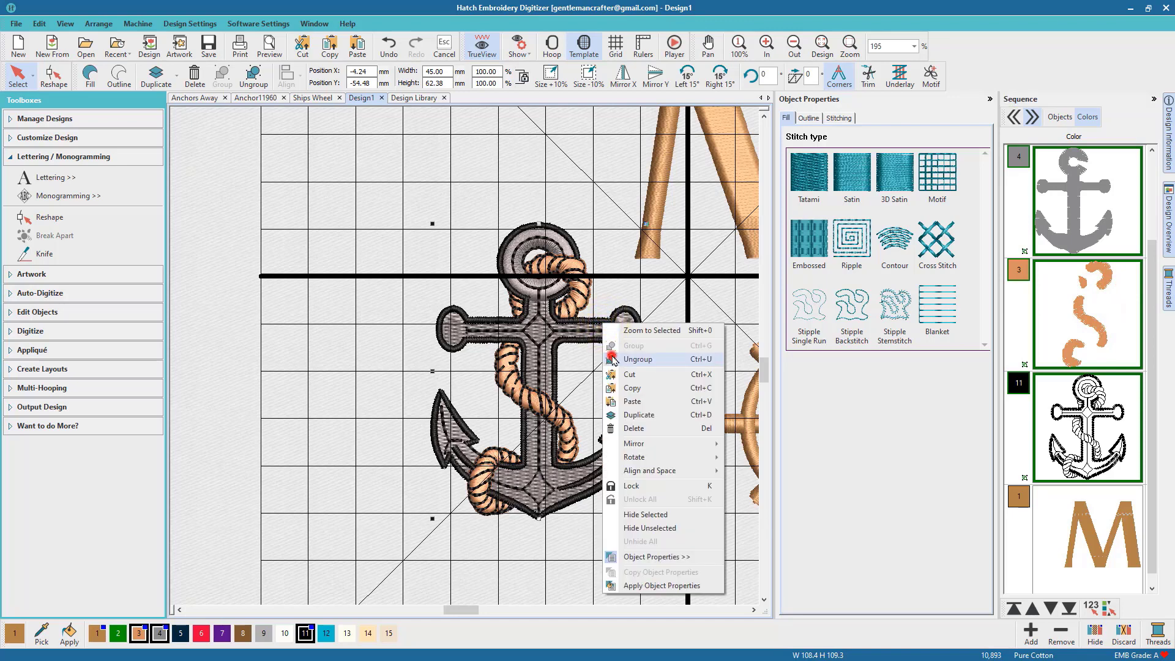
left_click(637, 360)
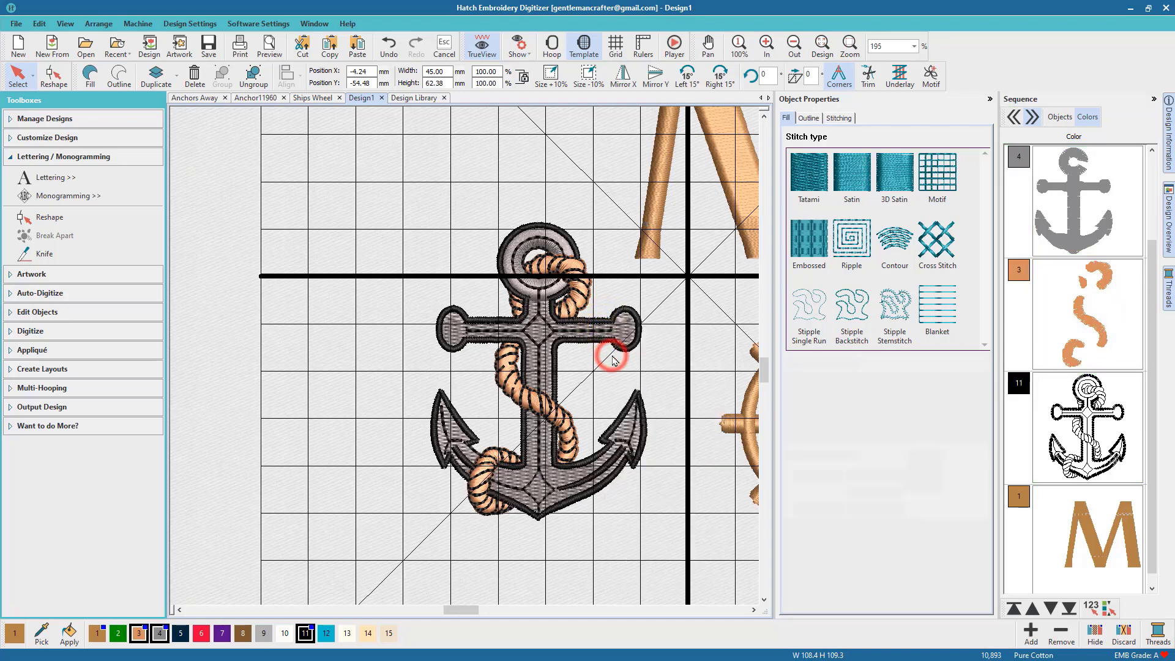
Recolor the anchor's rope with Sulky Viscose Rayon thread 1831 and hide the object properties.
left_click(1074, 325)
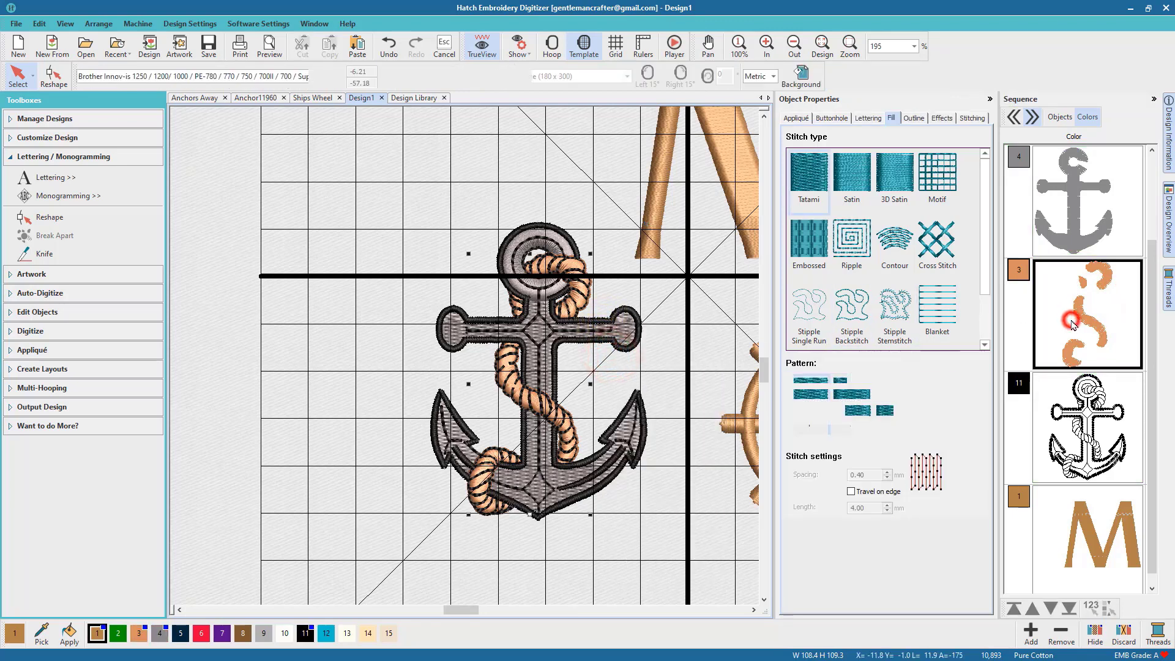
left_click(1170, 303)
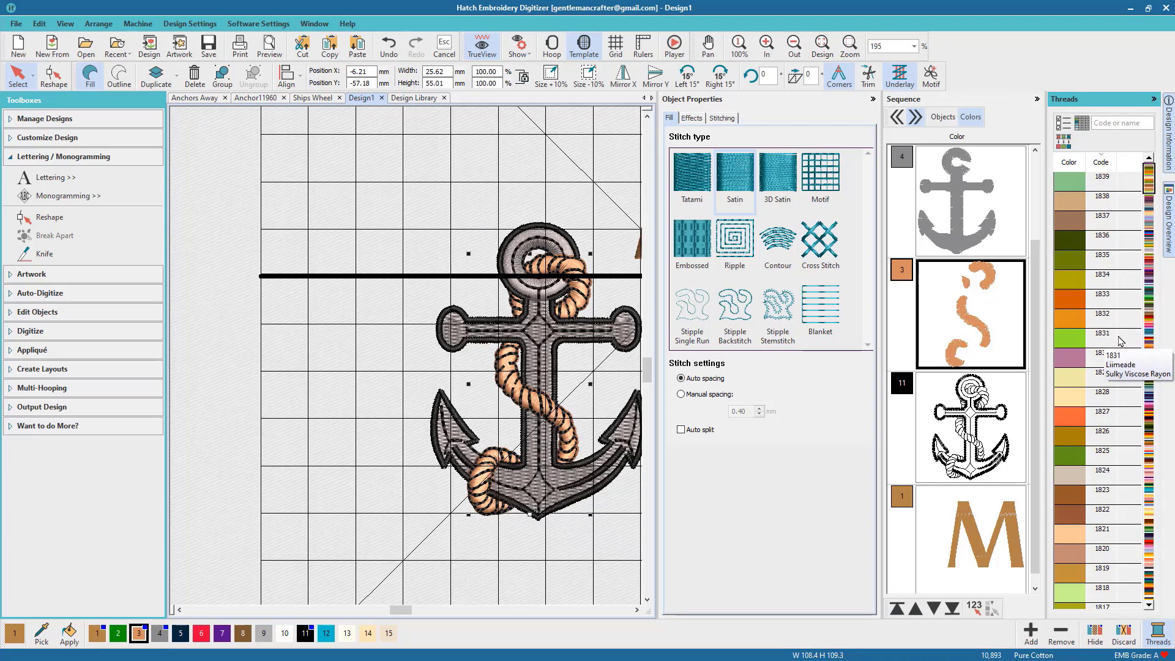
left_click(1119, 338)
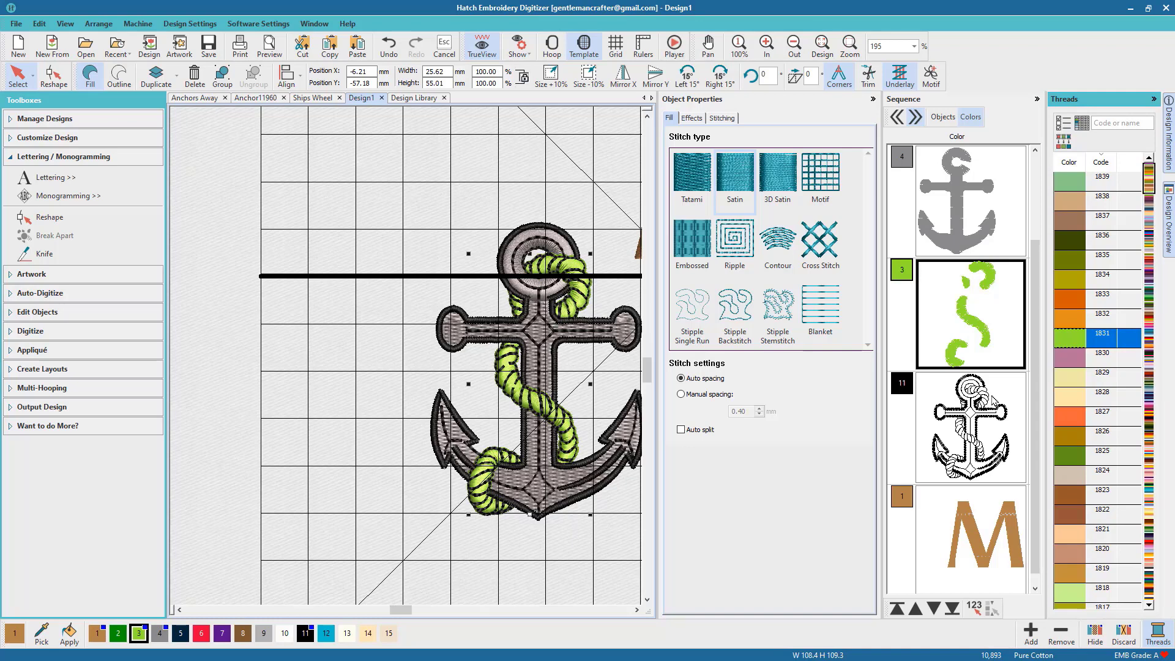
left_click(874, 99)
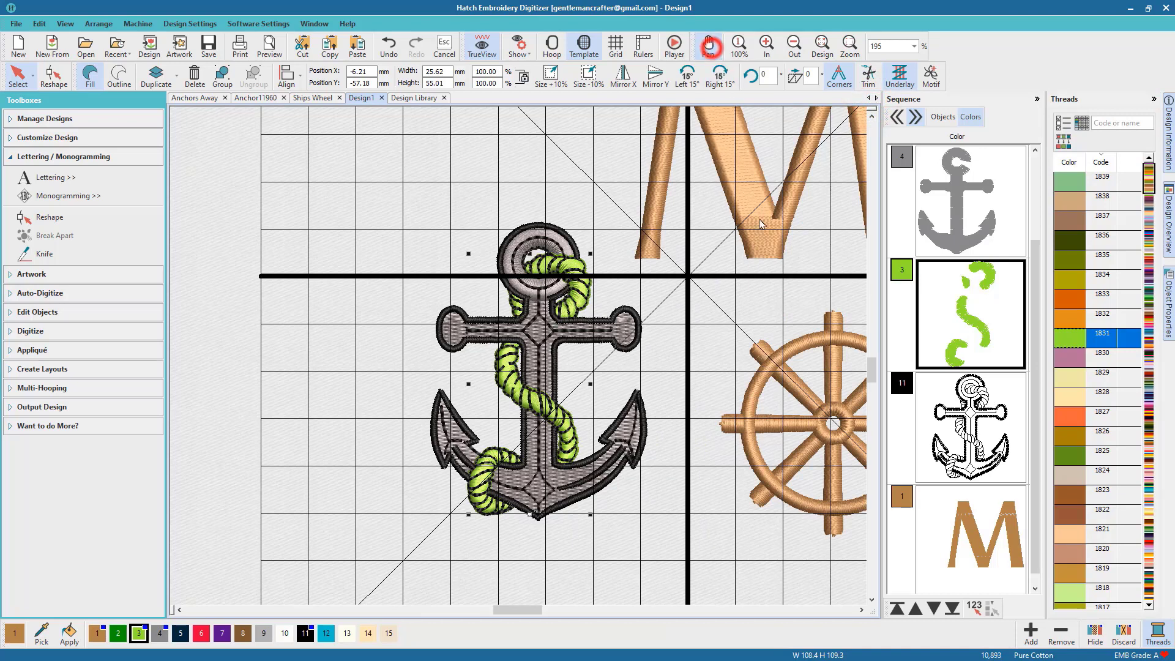
Set up an offset outline for the ship's wheel with an offset count of 1 and the Single Run type.
left_click(710, 49)
left_click_drag(814, 294, 609, 206)
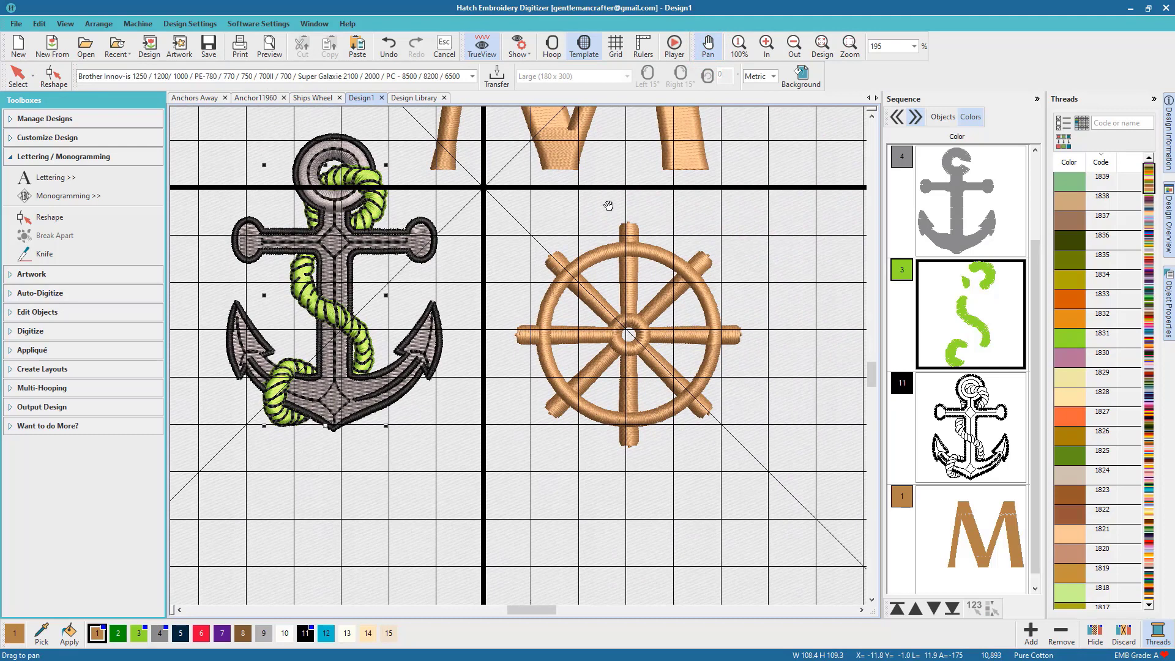
left_click(17, 73)
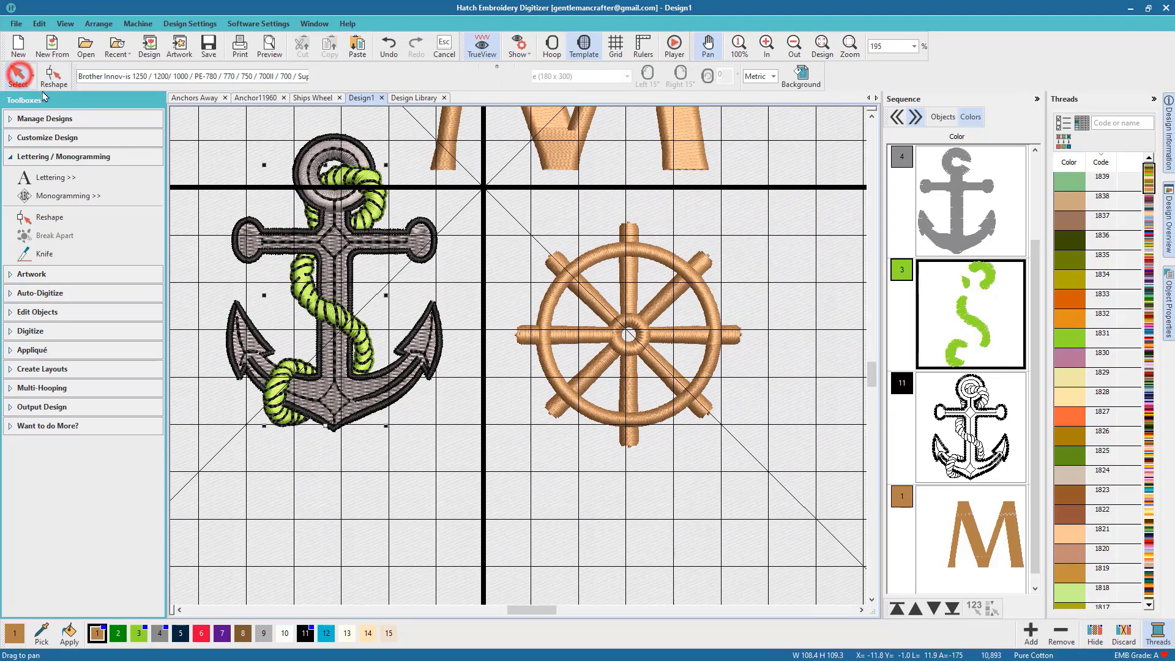
left_click(633, 253)
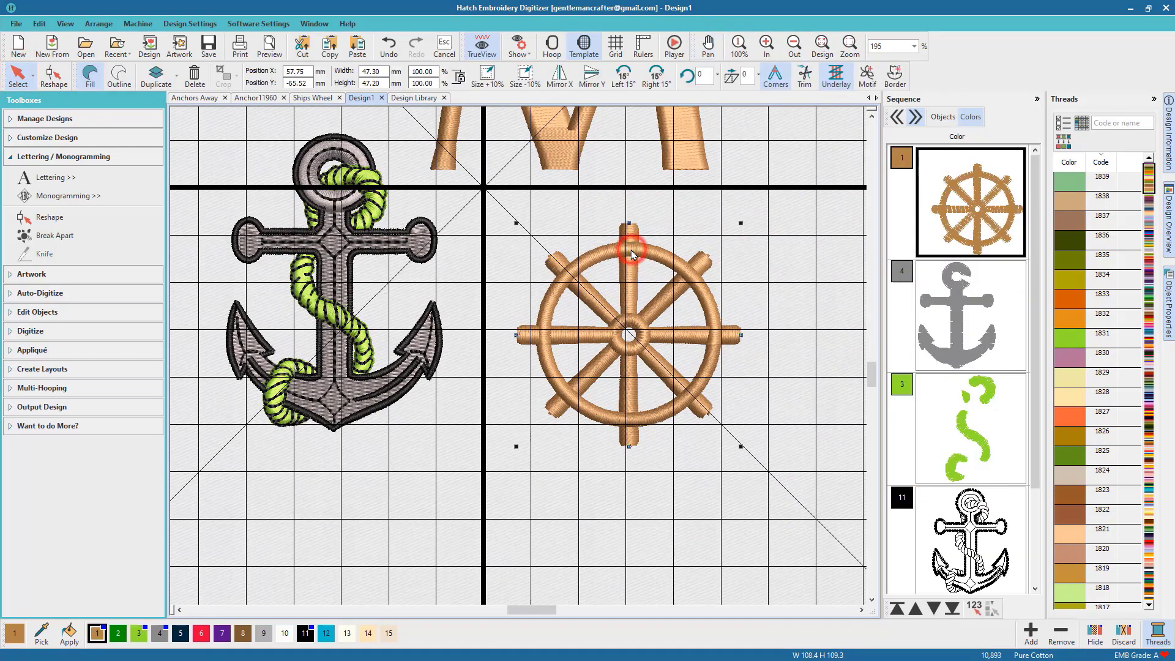
left_click(945, 116)
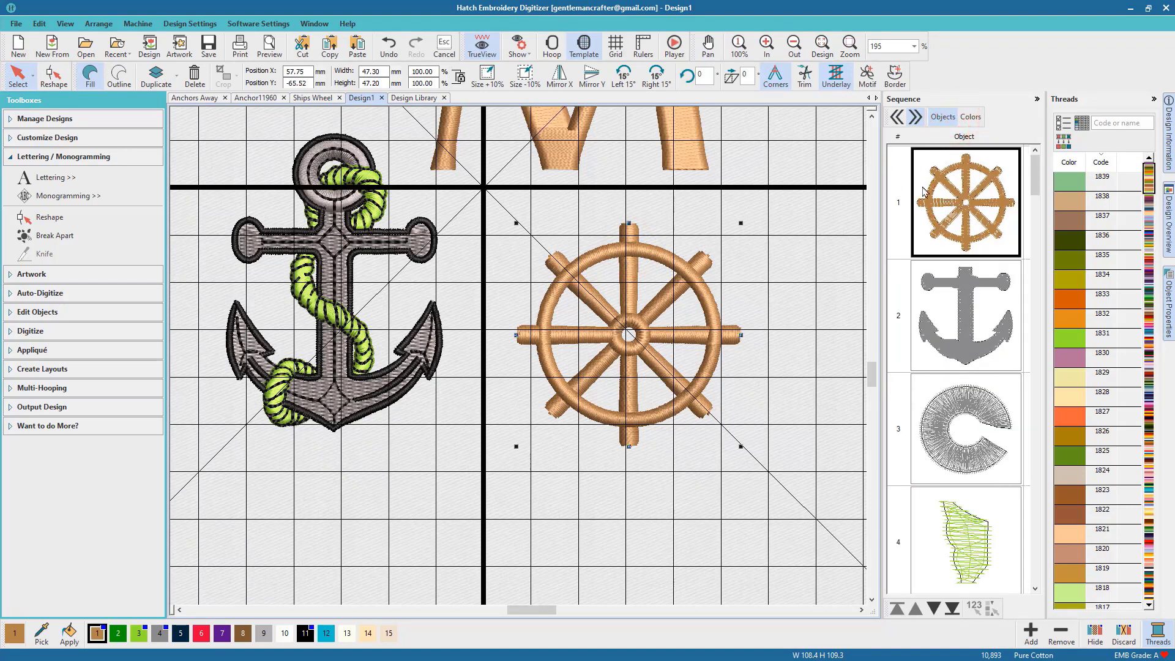
left_click(70, 370)
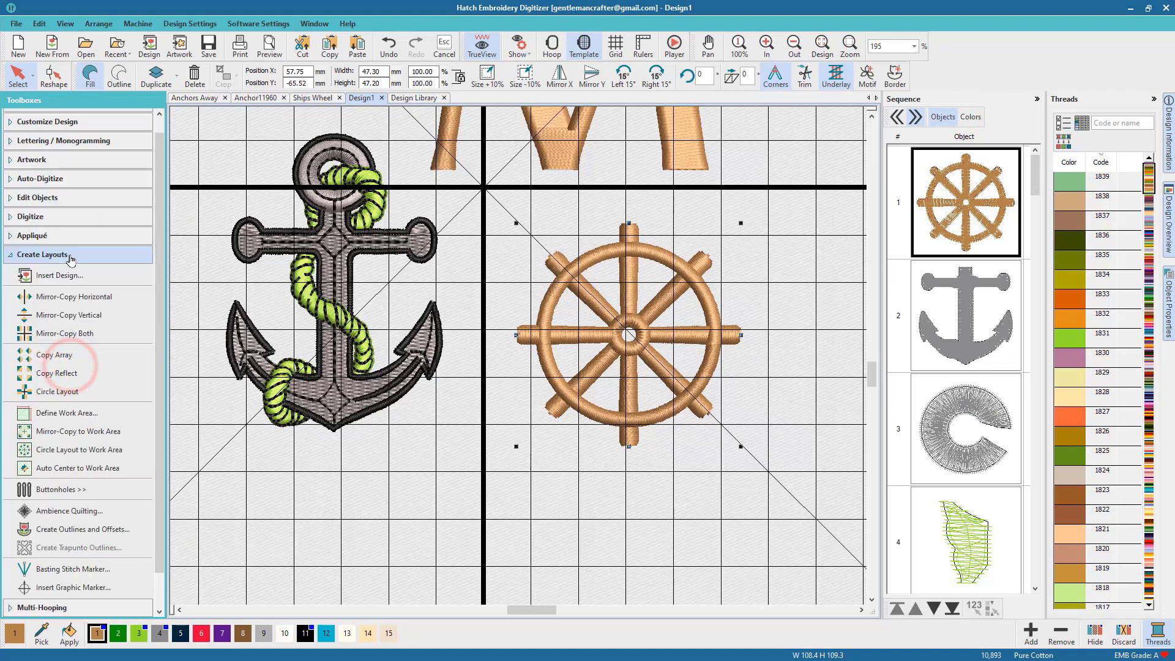
left_click(84, 530)
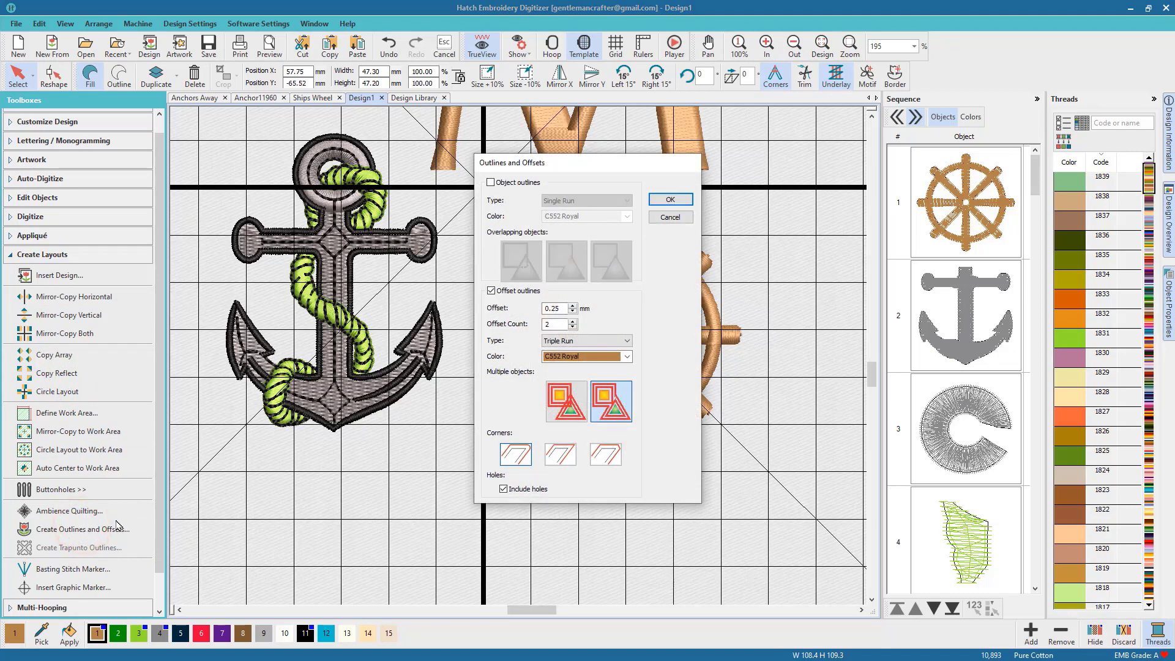
left_click(572, 328)
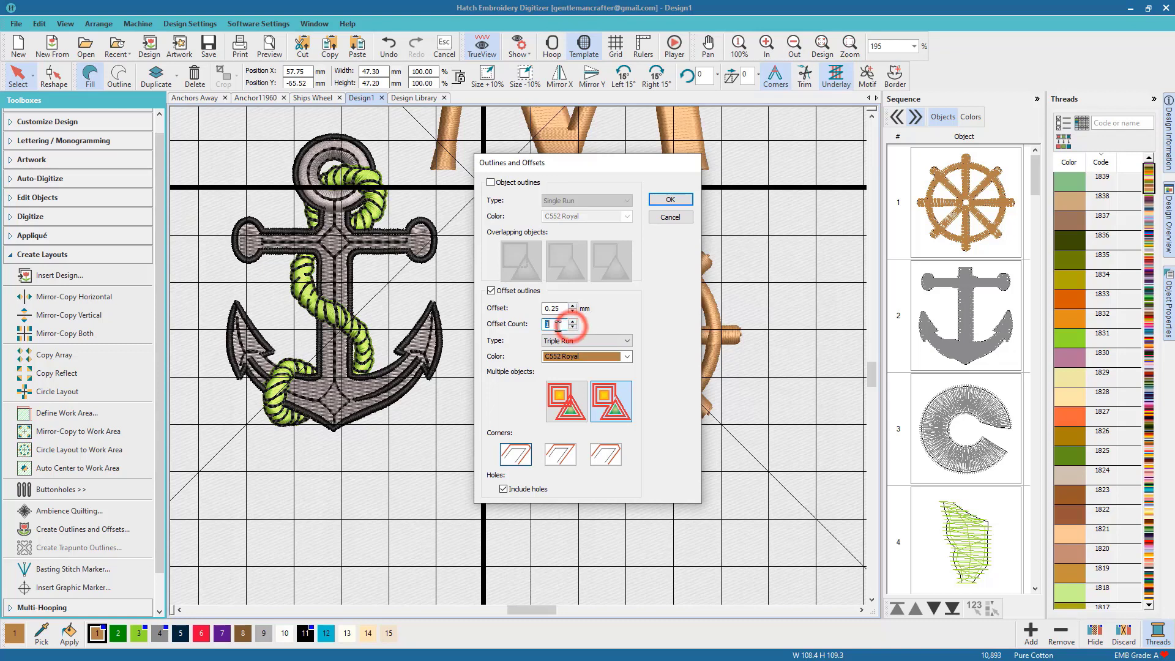
left_click(597, 342)
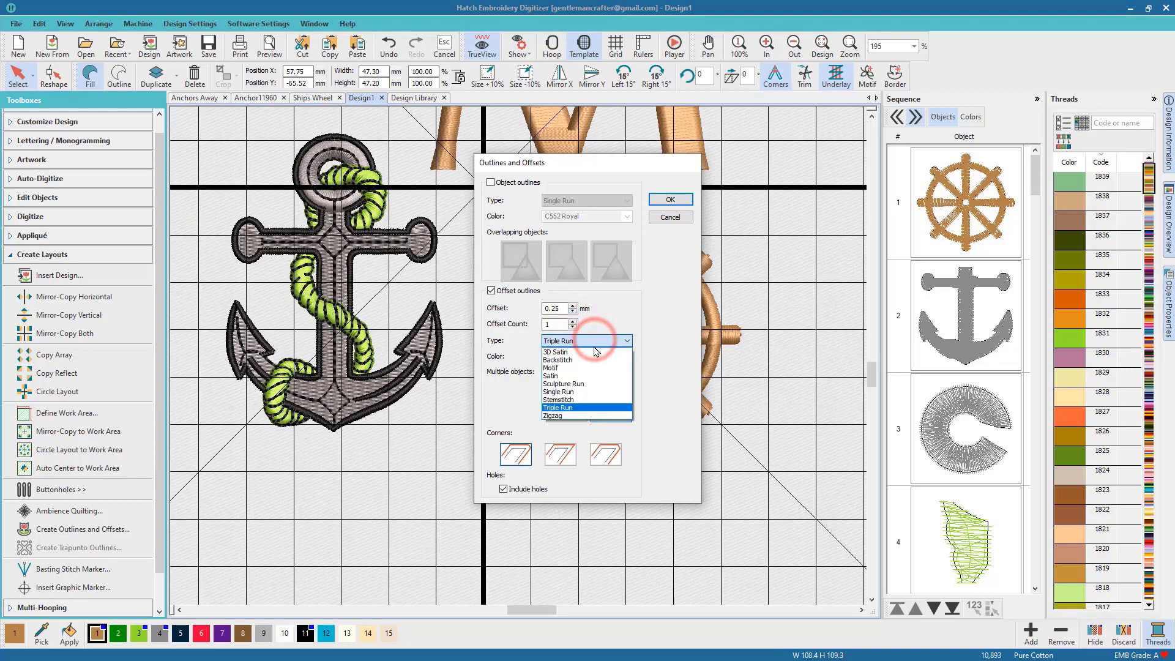
left_click(589, 392)
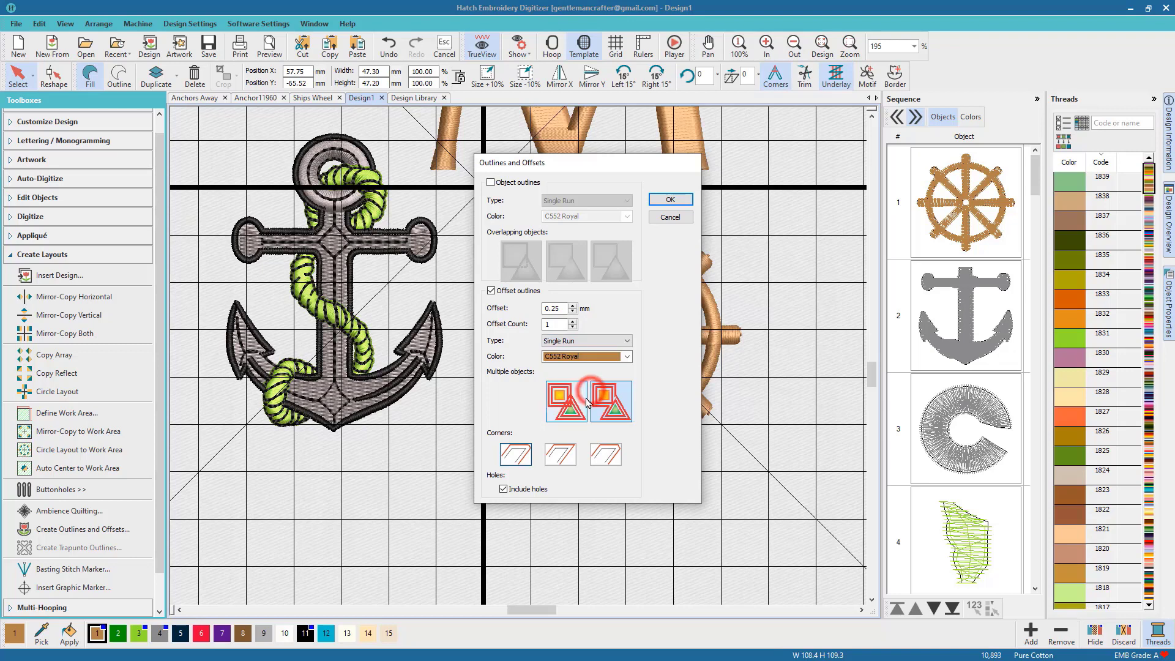
Set the wheel's offset outline color to 0020 Hatch Default and create the outline at 0.25 mm offset.
left_click(627, 358)
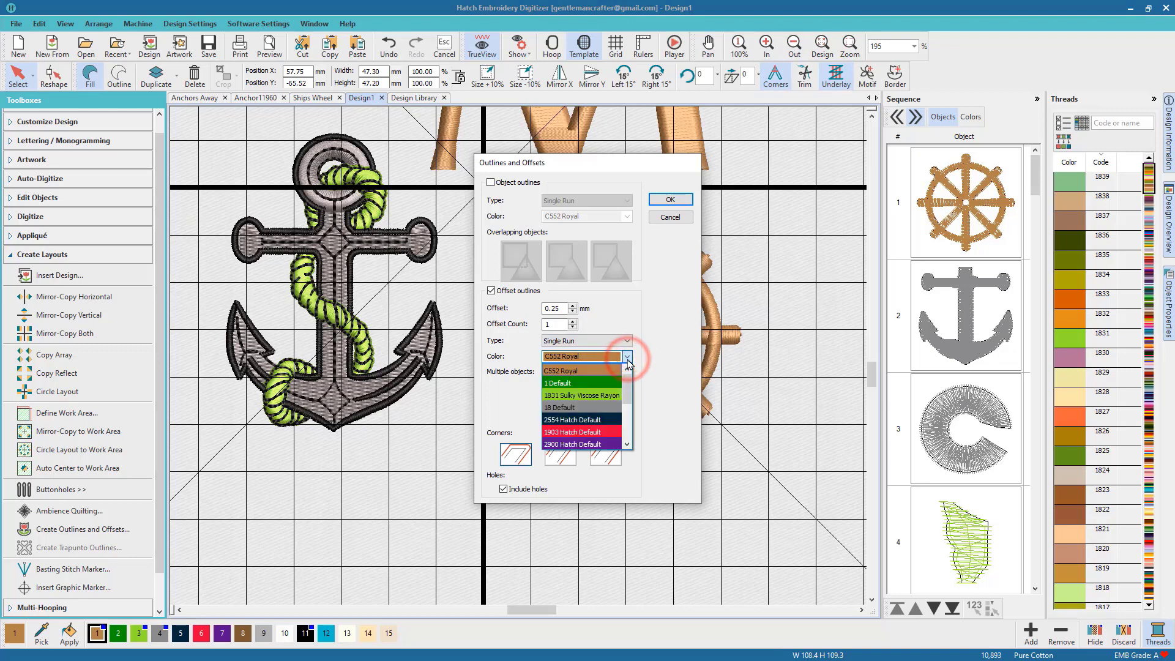
left_click_drag(630, 384, 625, 420)
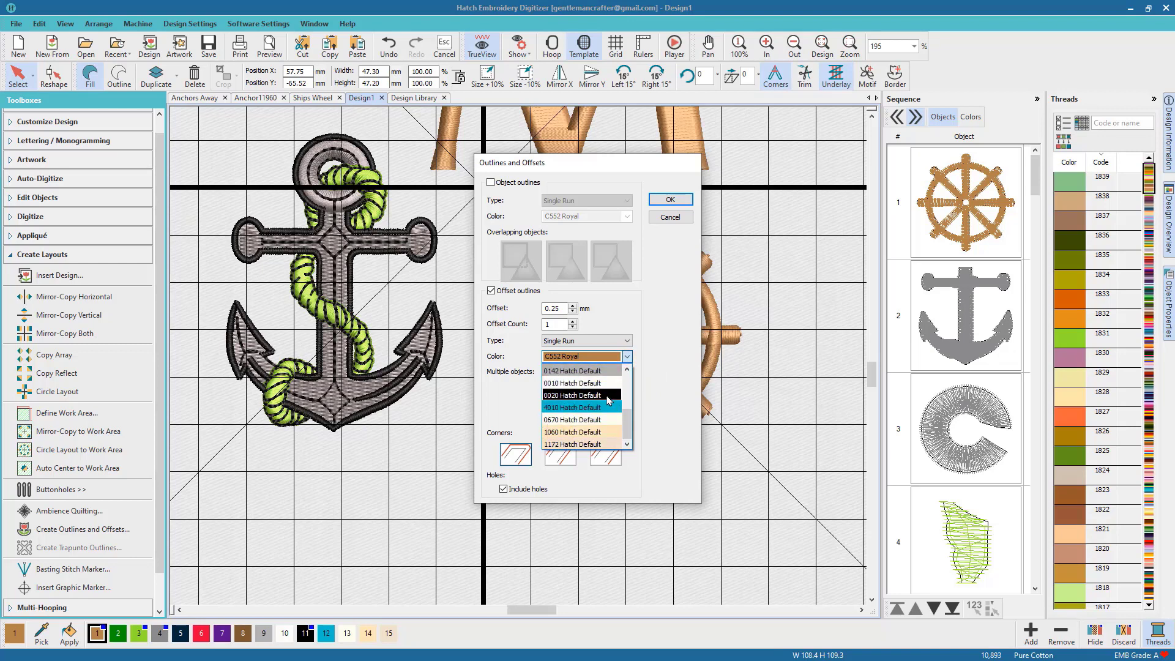
left_click(606, 396)
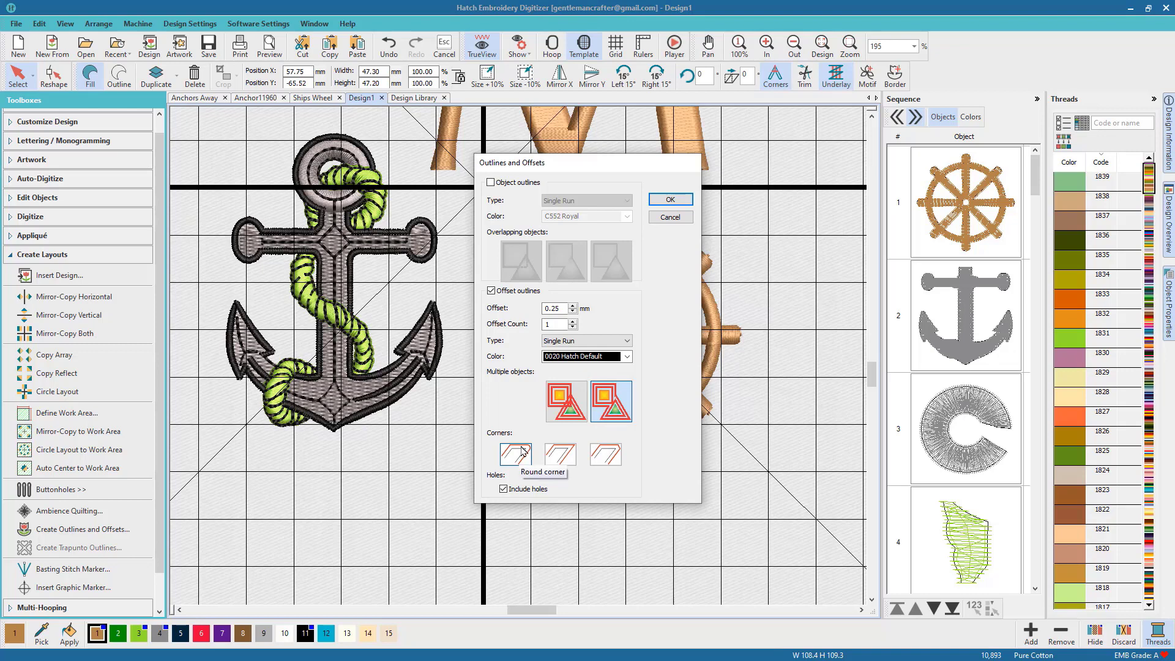
left_click(676, 201)
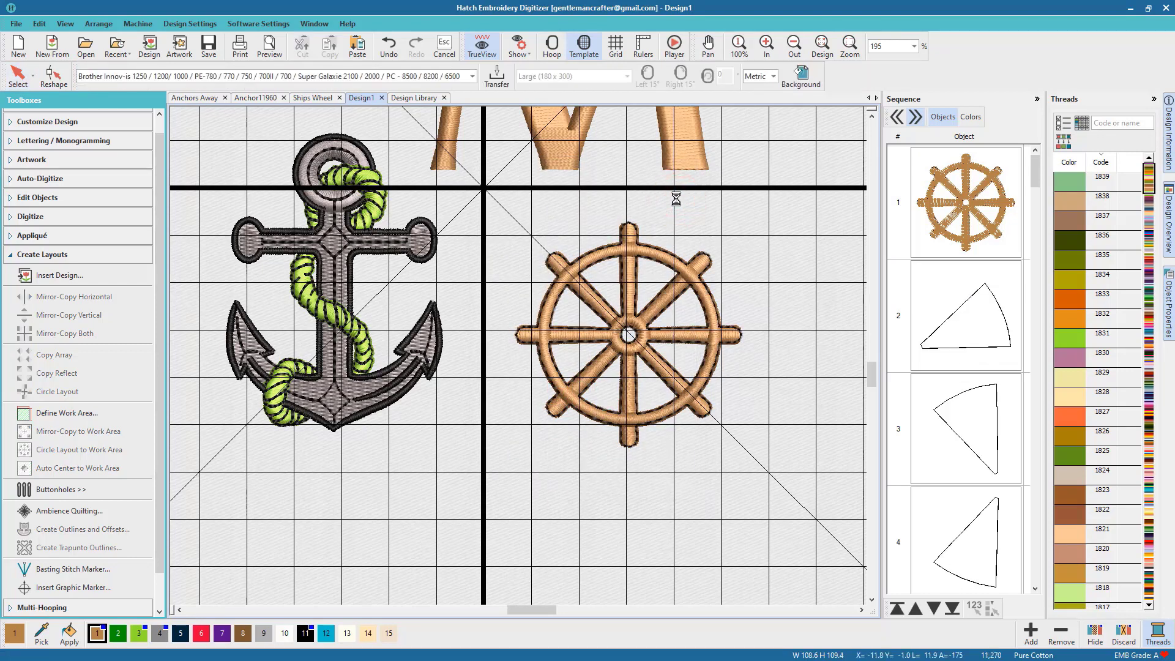
Delete the ship's wheel's original brown stitching from the color sequence, keeping its black outline.
left_click(970, 117)
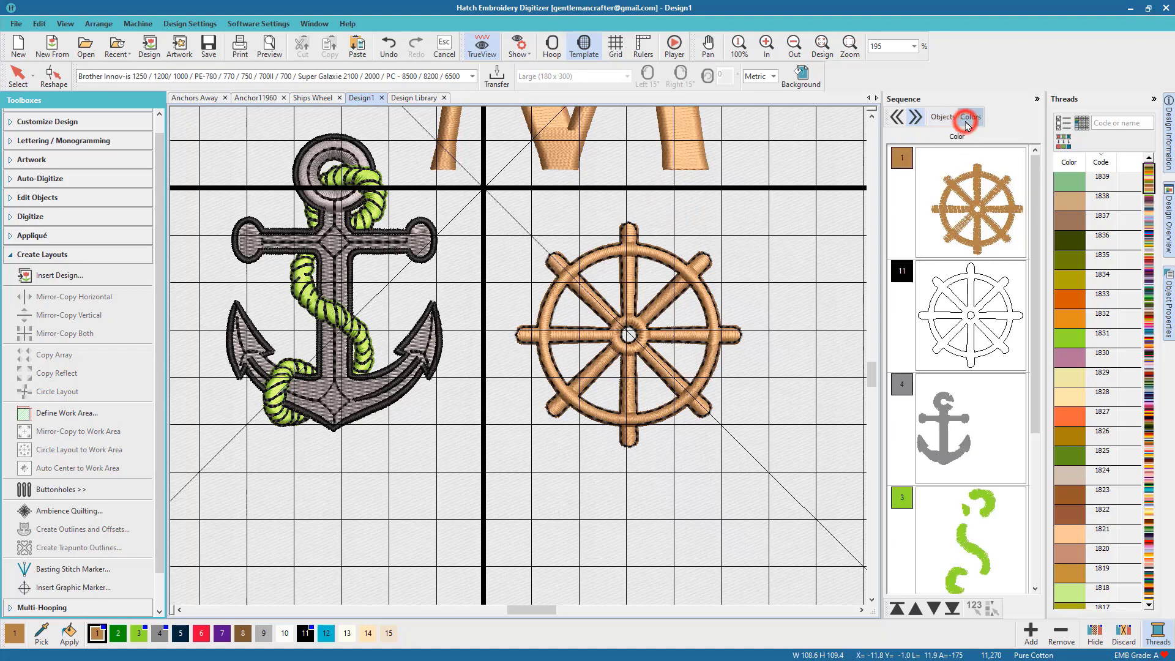
left_click(953, 317)
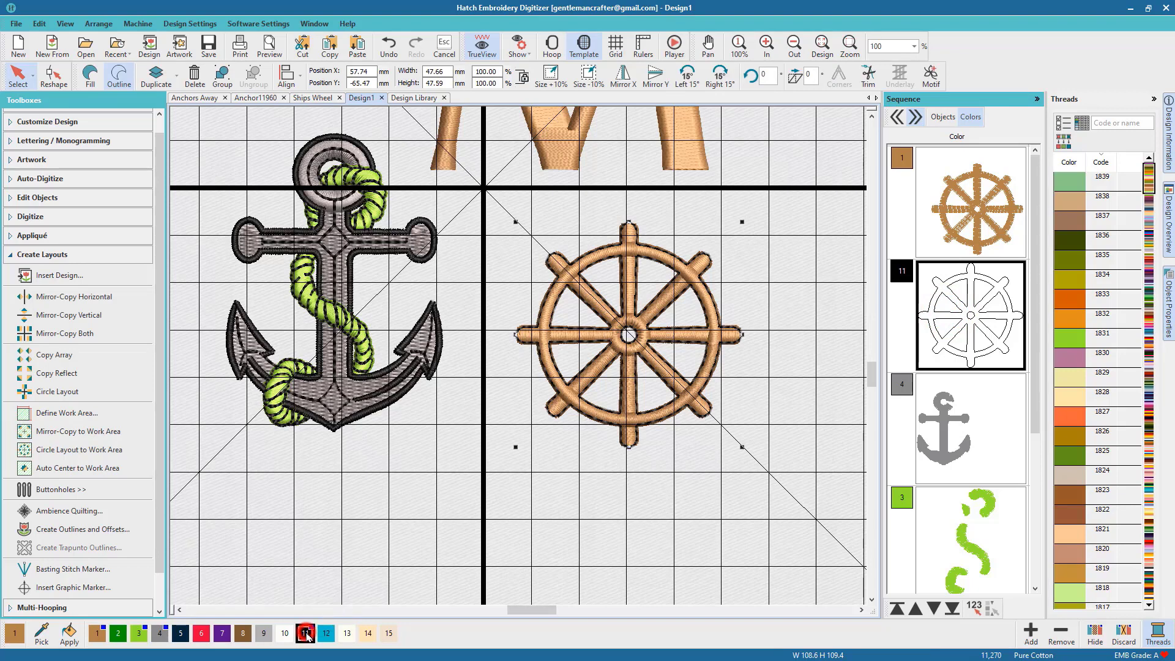
left_click(947, 217)
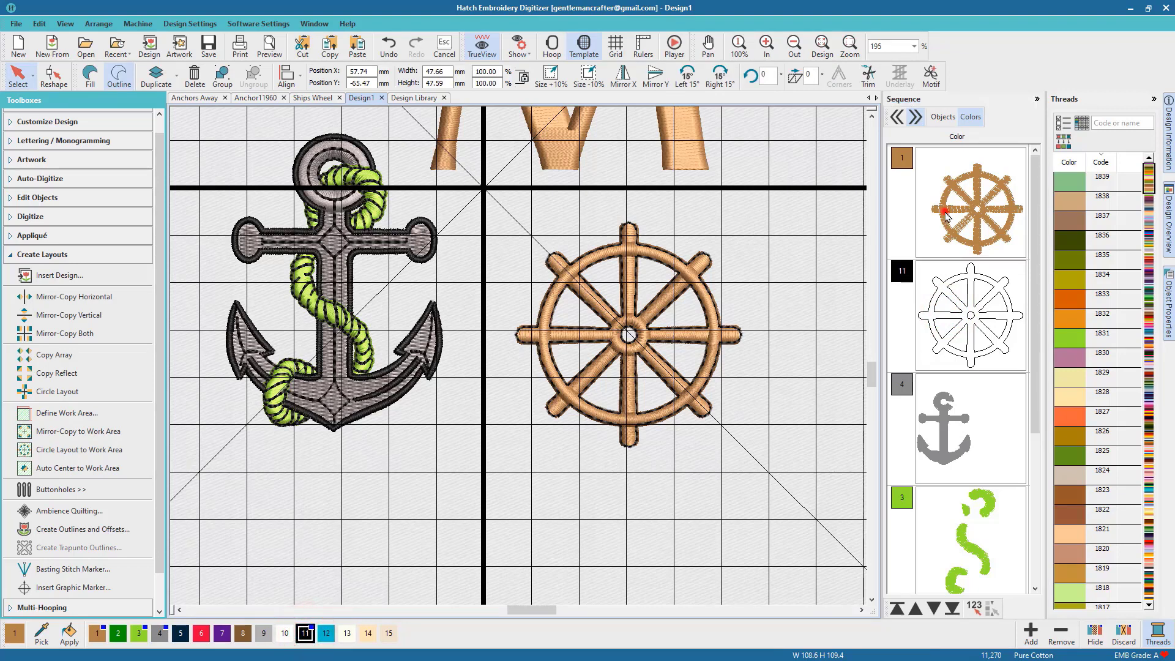
key("Delete")
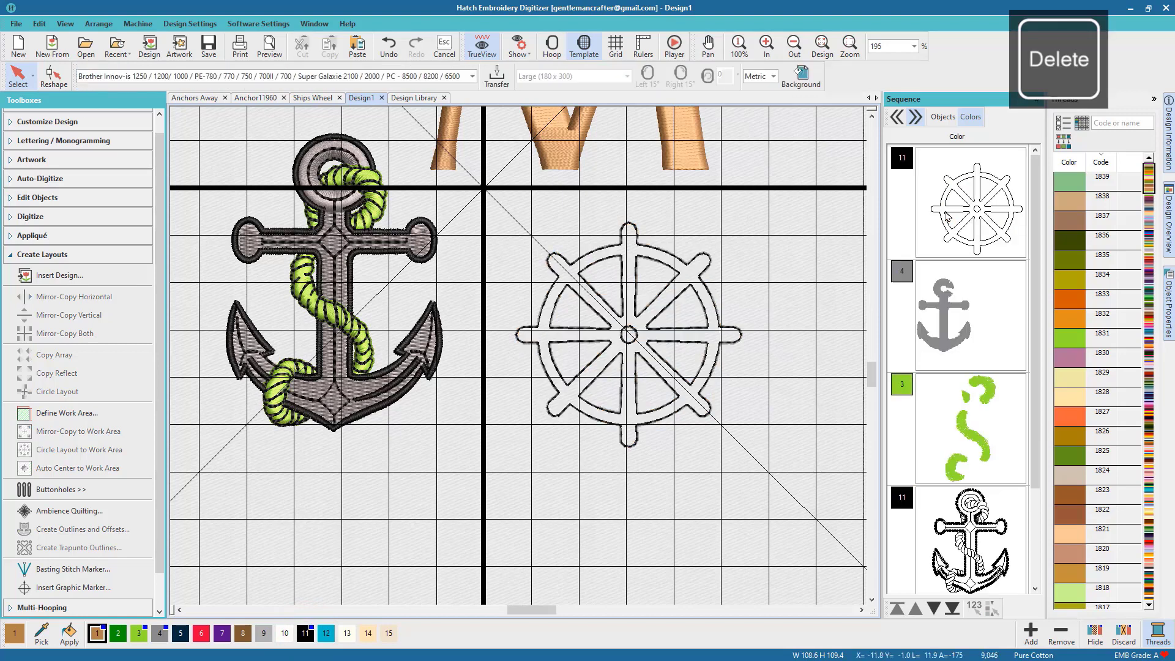
Group all the outline pieces of the ship's wheel.
left_click_drag(806, 488, 513, 212)
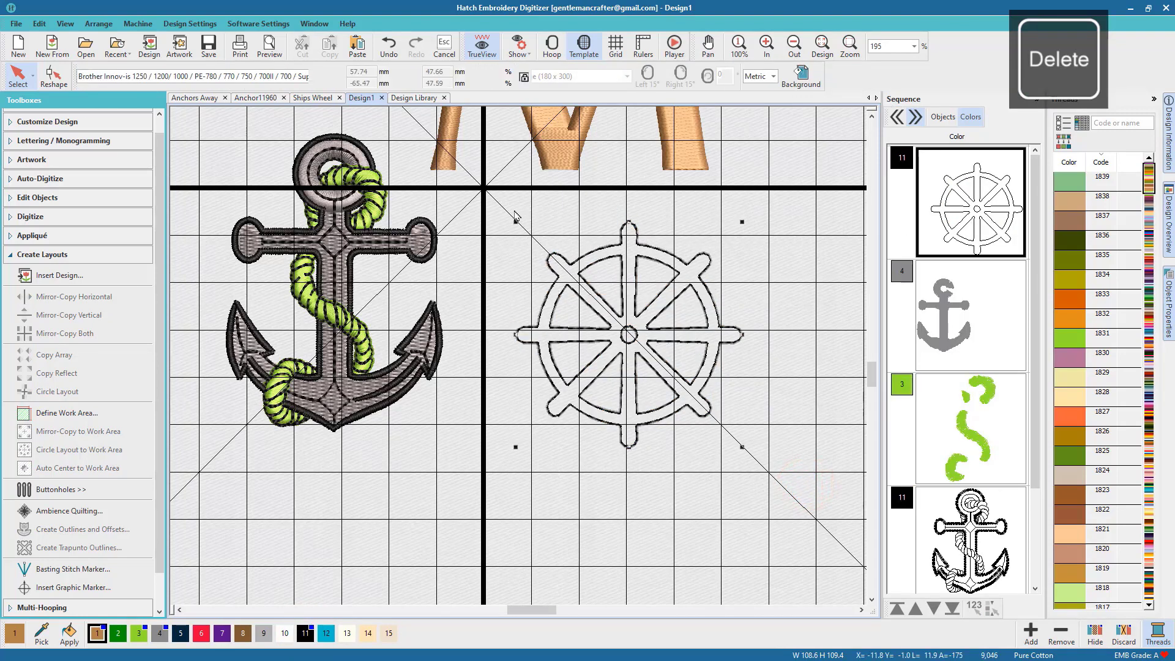
right_click(636, 247)
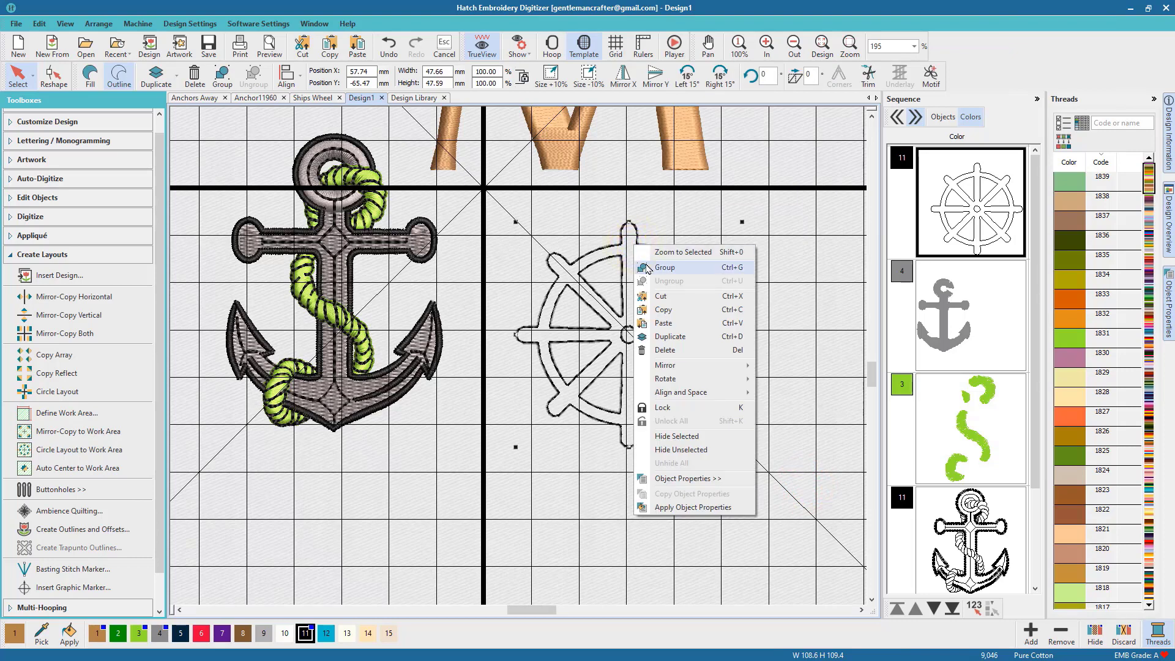
left_click(641, 267)
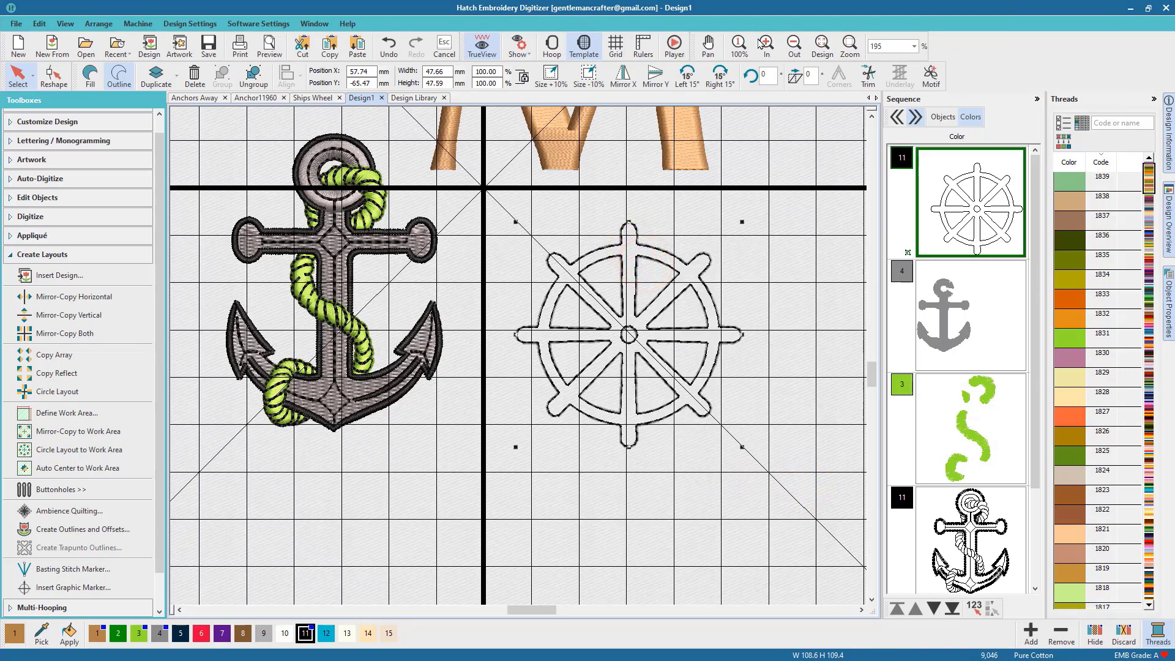
Create one Single Run offset outline around the letter M at 0.25 mm in color 0020 Hatch Default.
left_click(794, 44)
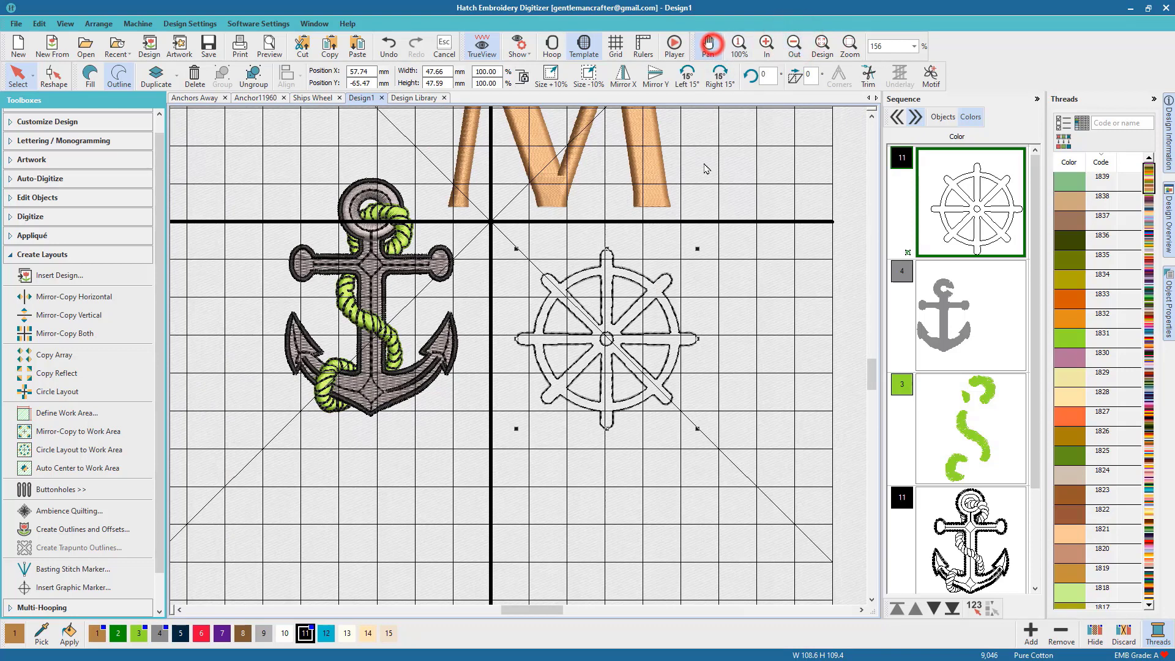
left_click_drag(702, 183, 678, 383)
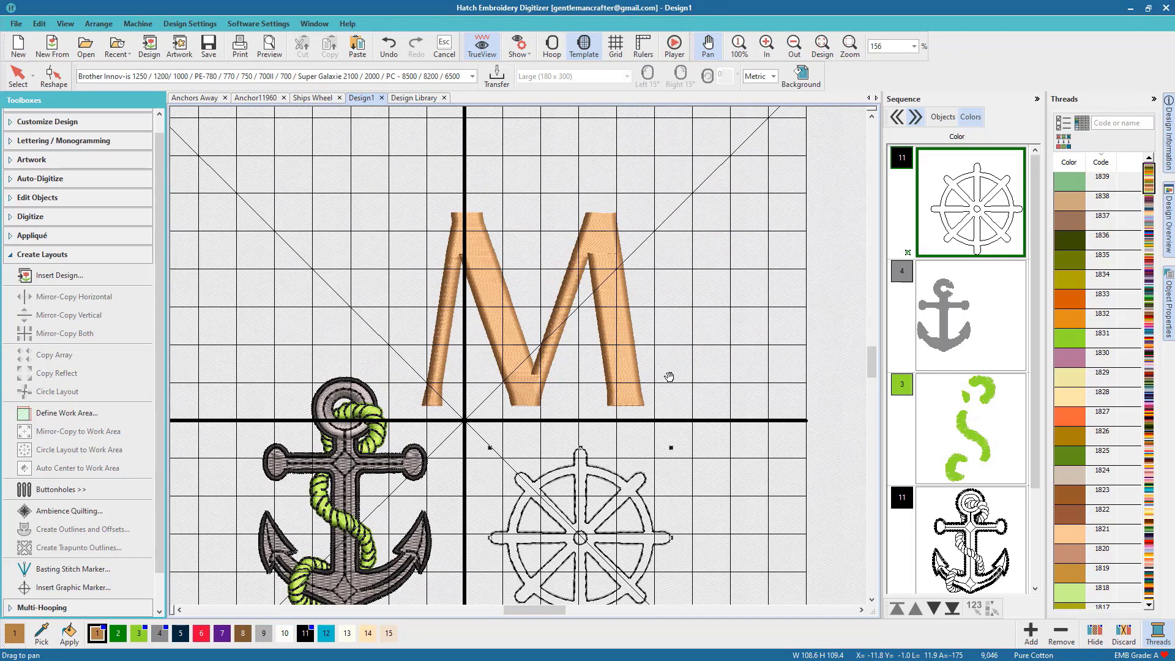
left_click(19, 75)
left_click(591, 240)
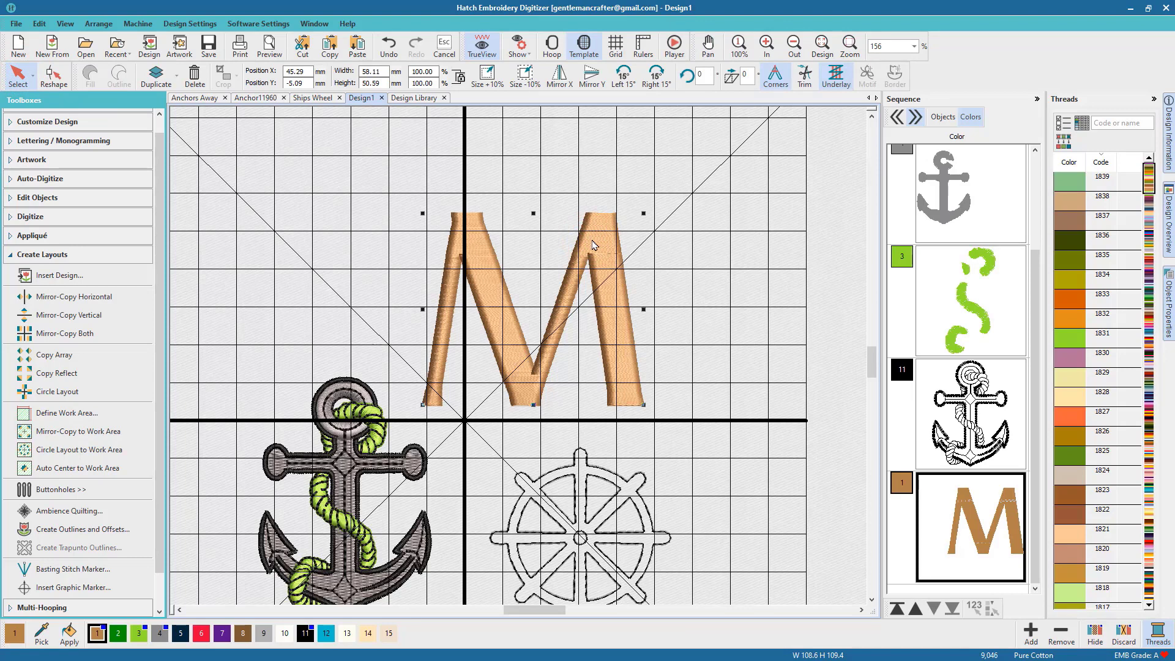
left_click(58, 530)
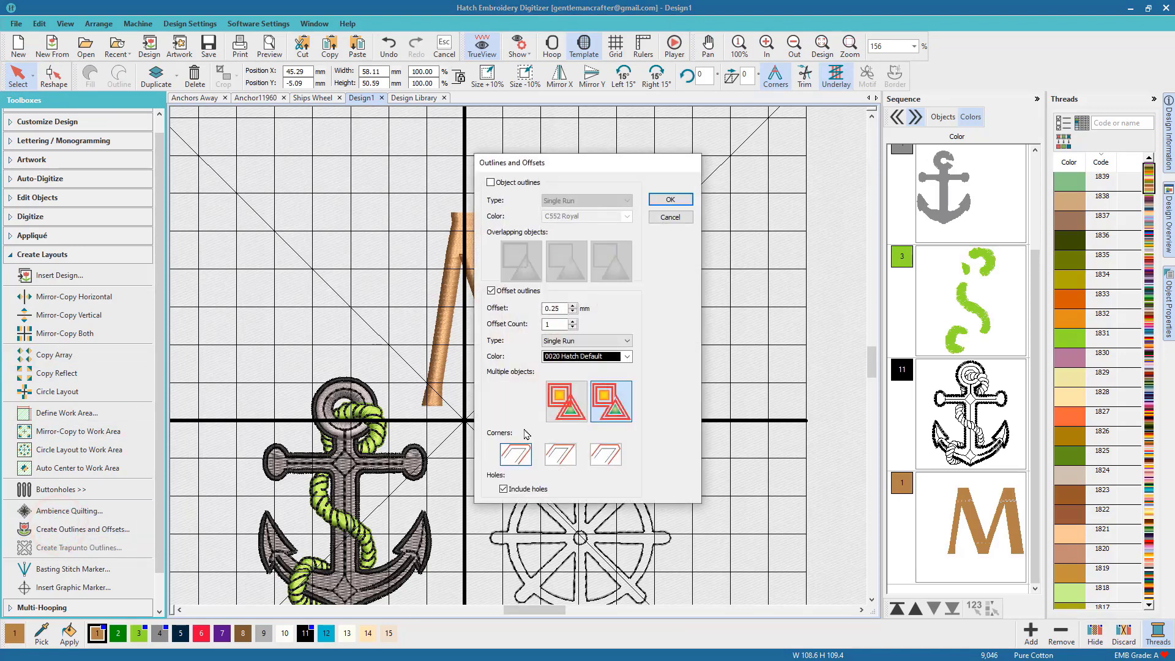
left_click(628, 357)
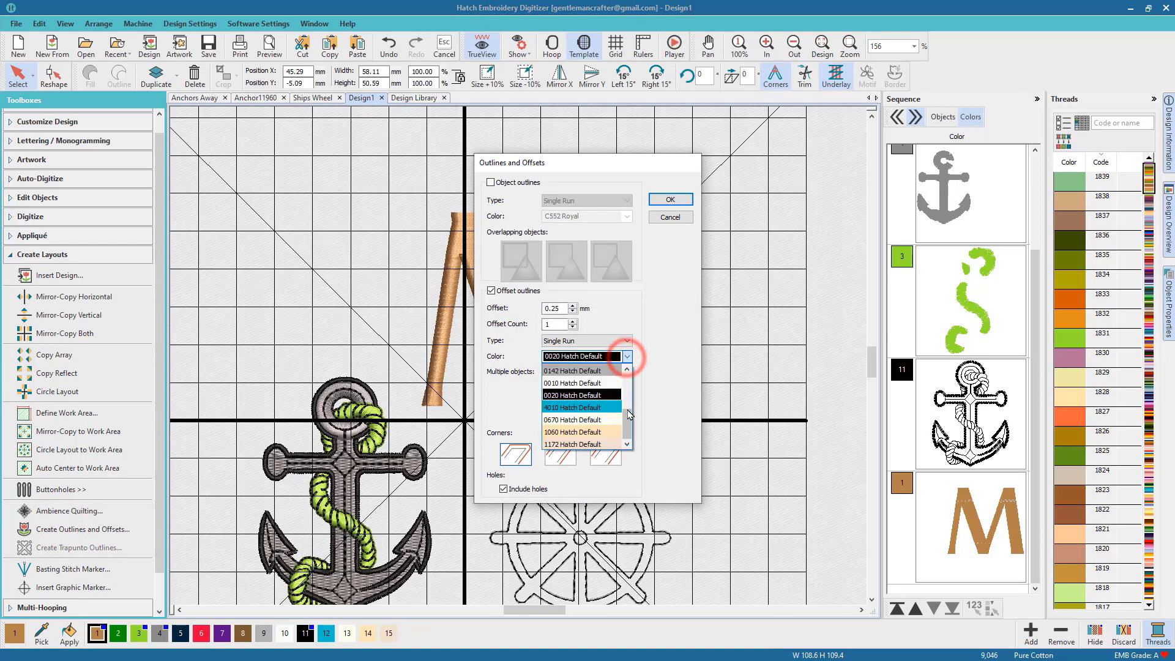
left_click_drag(628, 416, 629, 384)
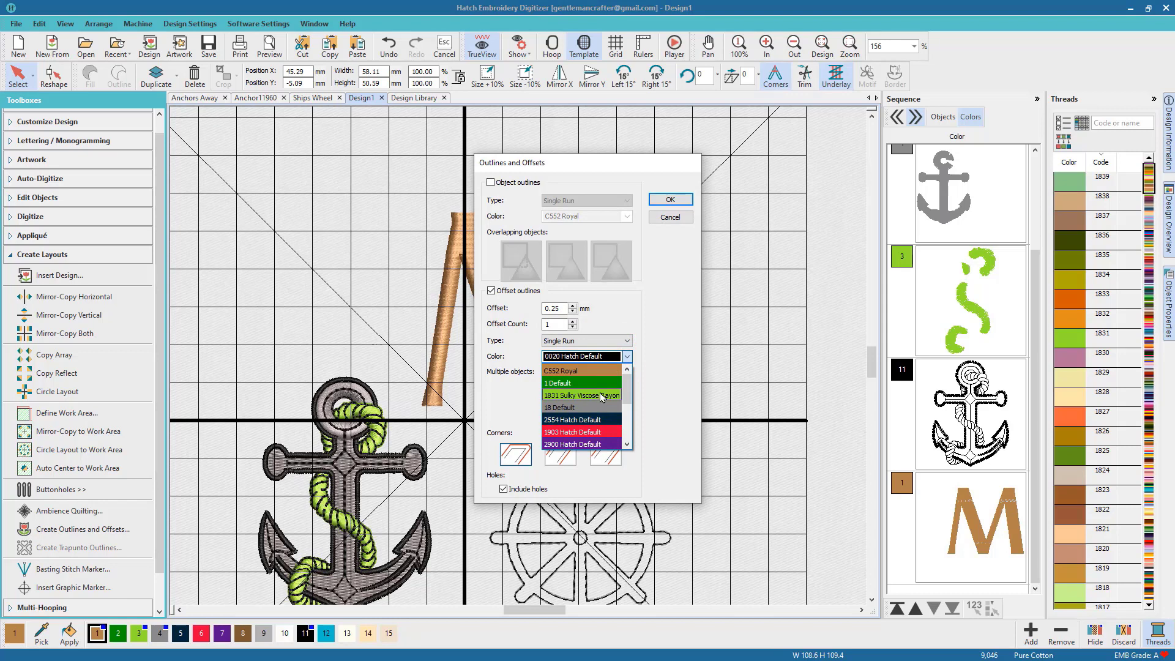
left_click(628, 358)
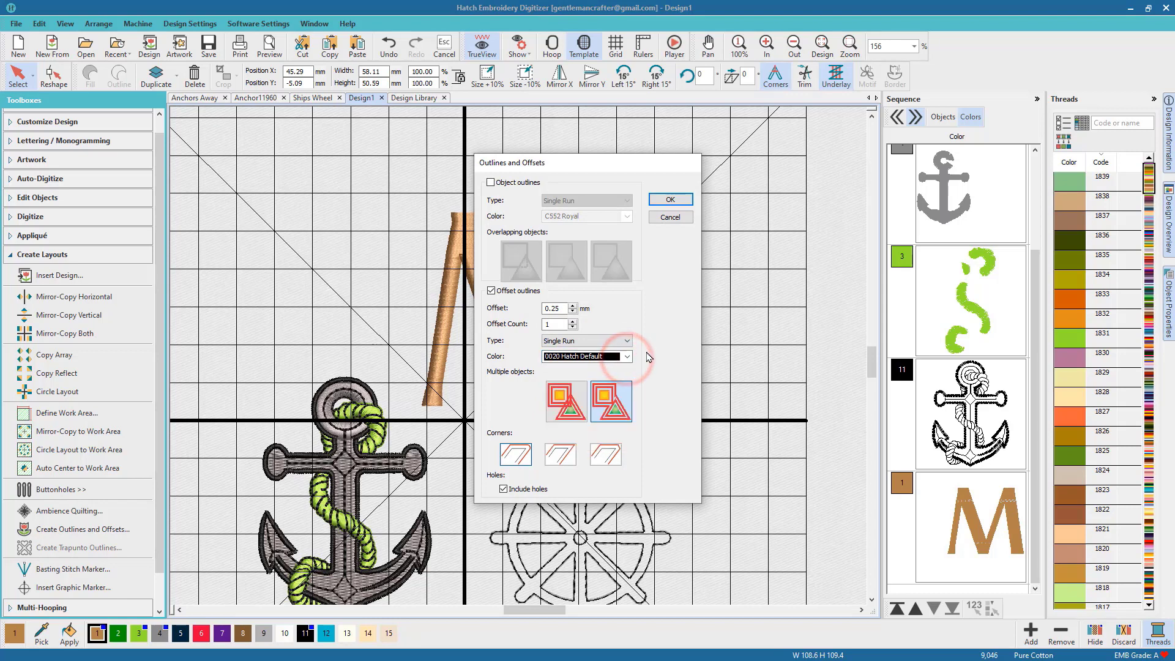
left_click(676, 200)
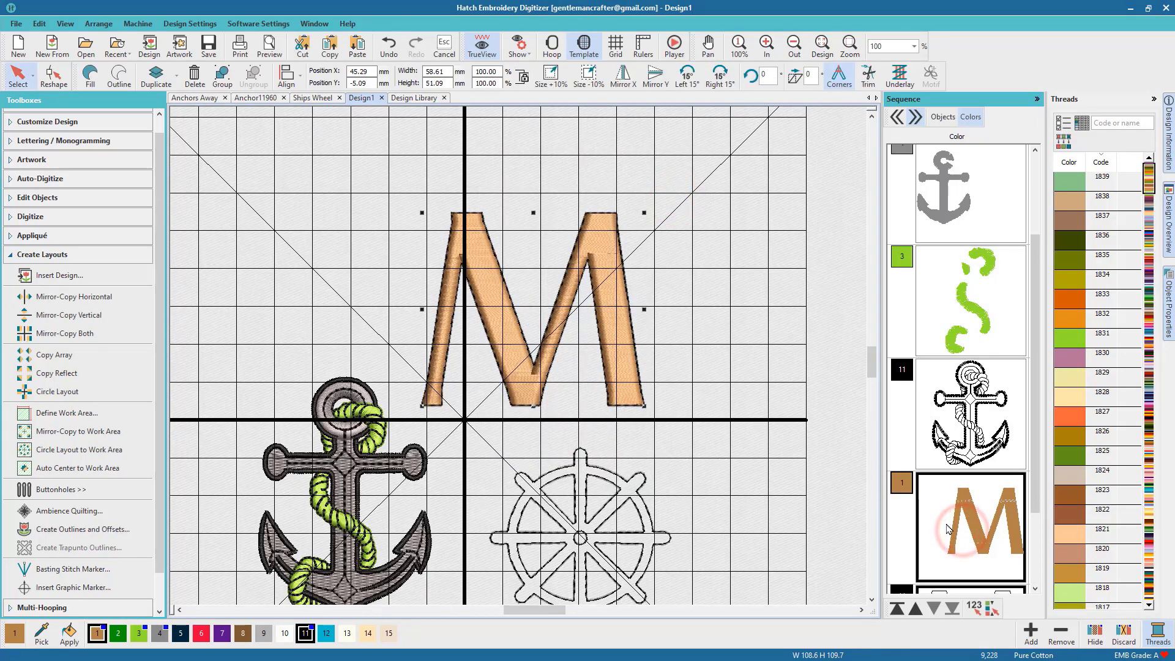
Delete the original brown letter M from the object sequence, keeping its black outline.
left_click(936, 117)
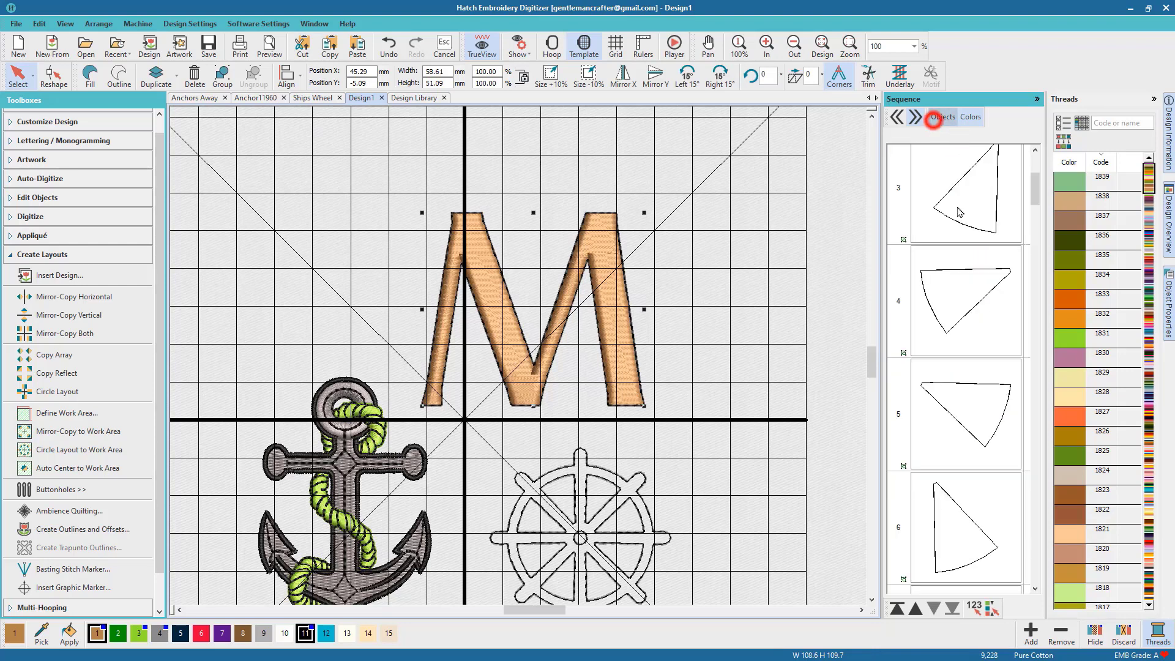
scroll(979, 401, "up", 10)
scroll(979, 400, "down", 12)
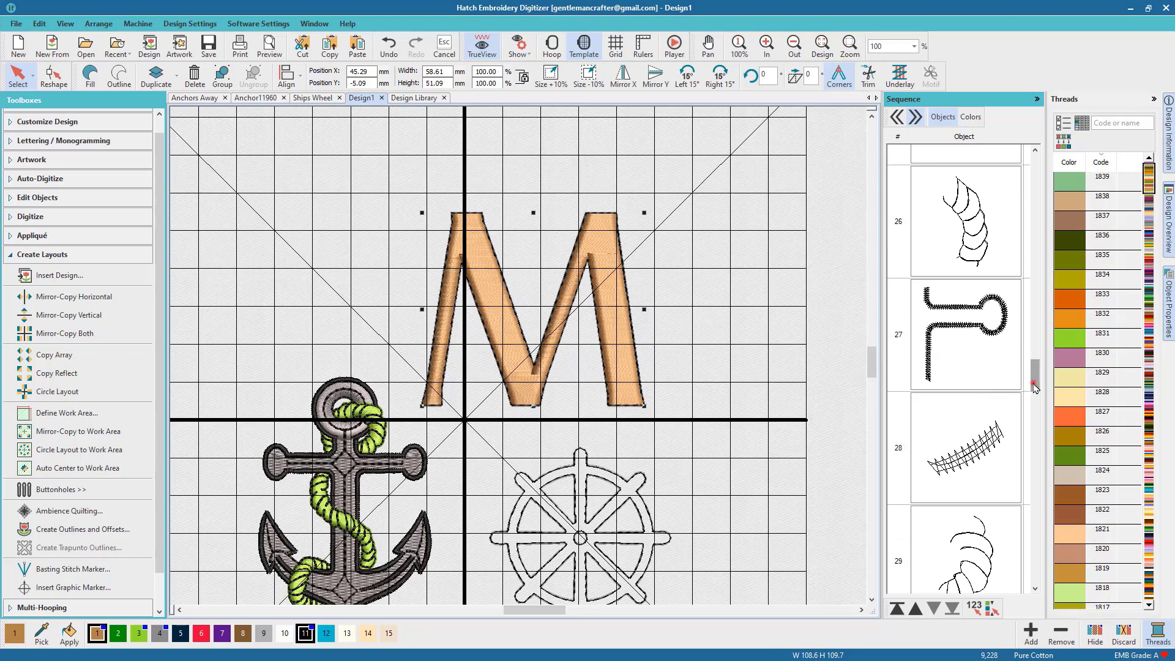
left_click_drag(1034, 387, 1041, 588)
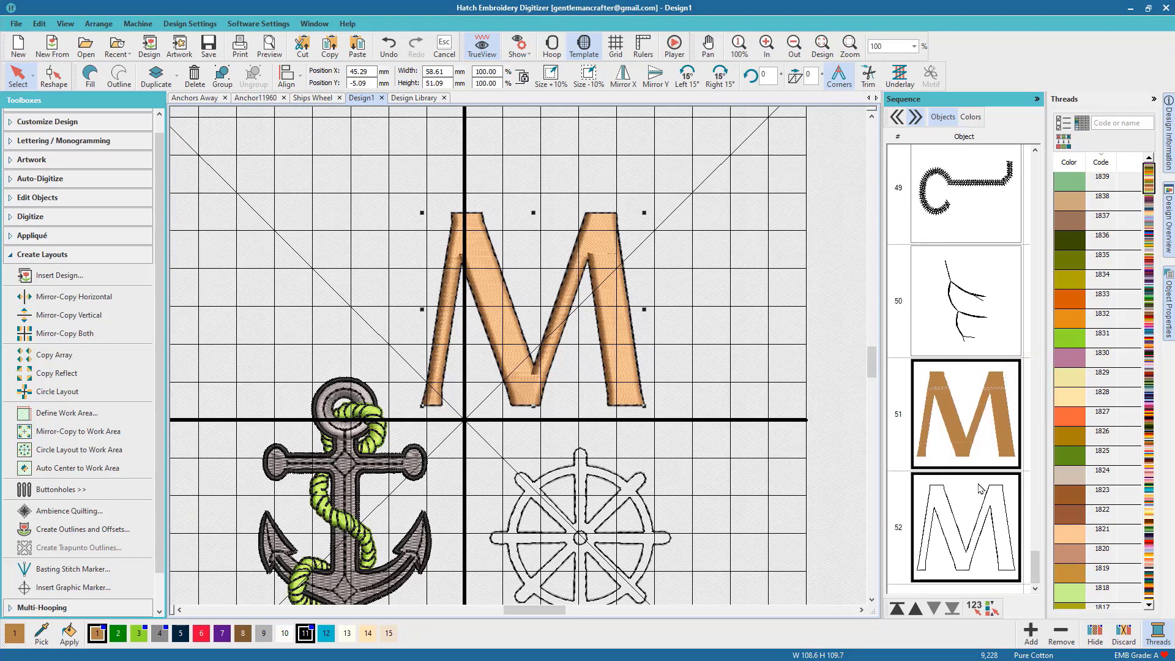
left_click(965, 455)
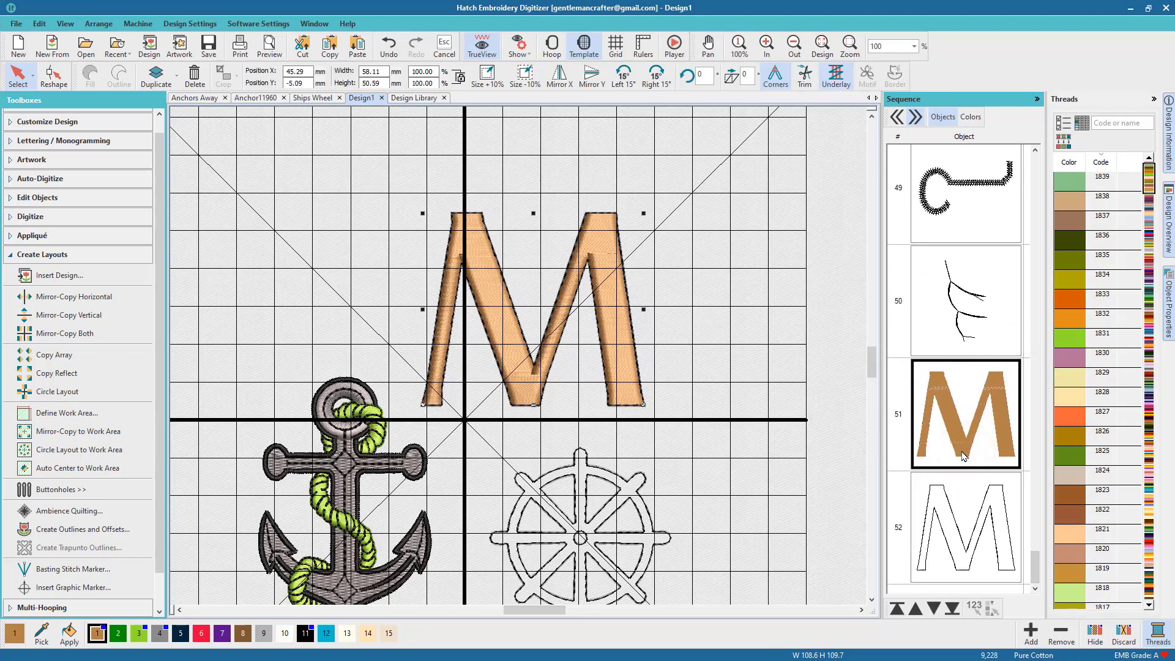
key("Delete")
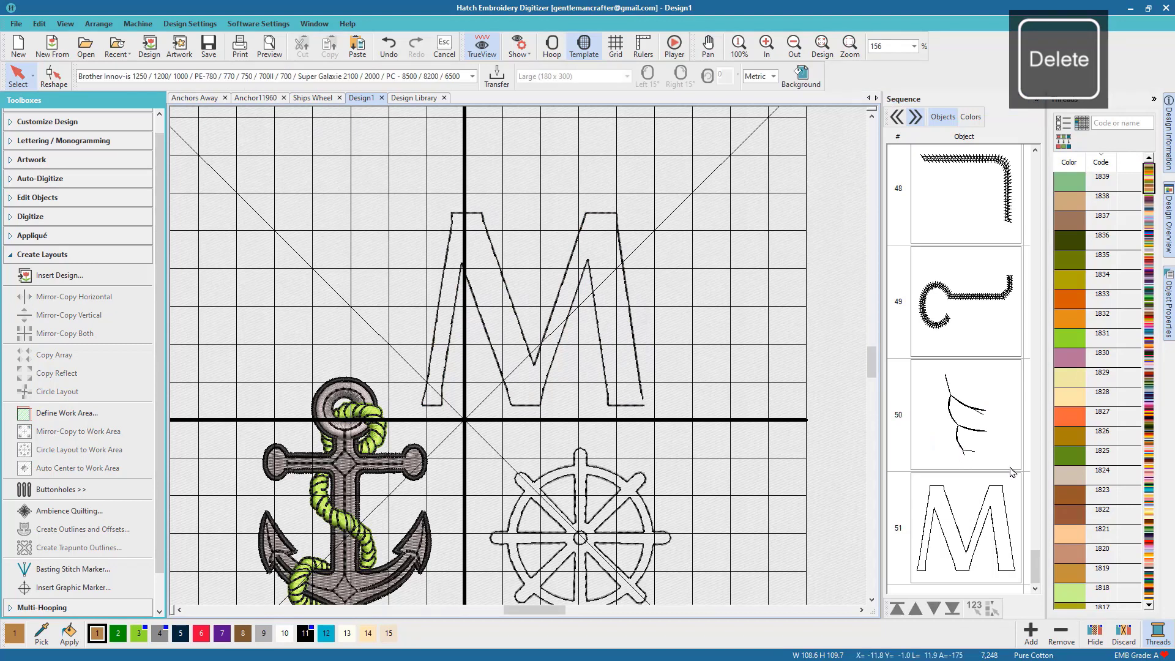
Recolor the ship's wheel outline with the rope's lime green, color 3, and enlarge it to about 67 mm wide.
left_click(974, 119)
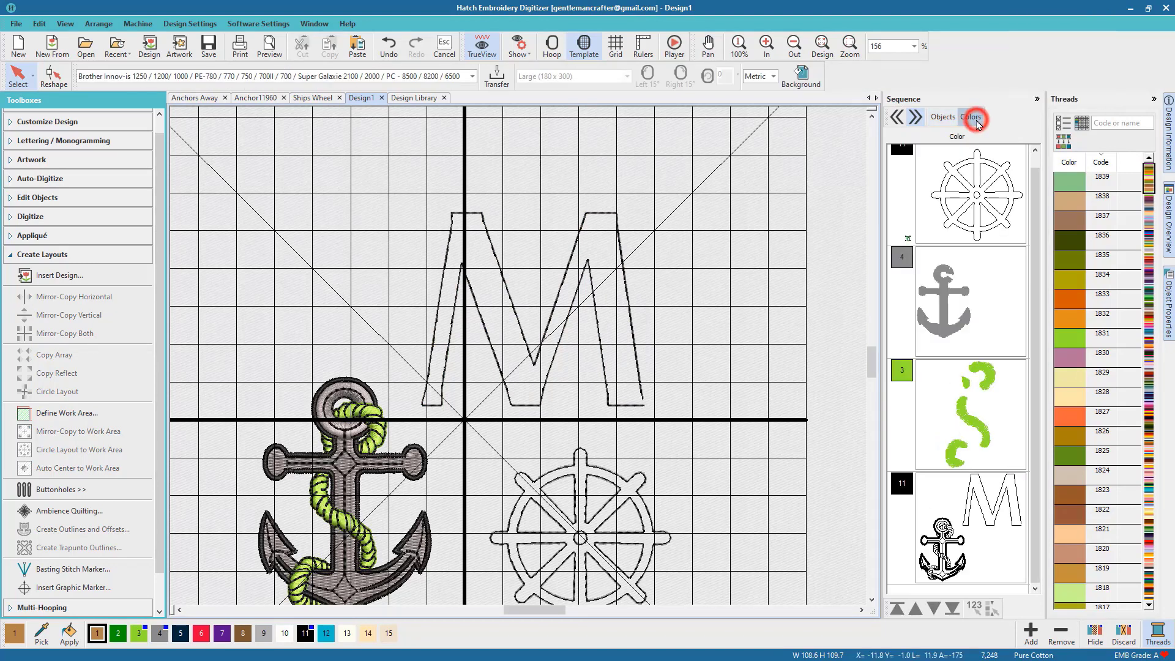
left_click(979, 221)
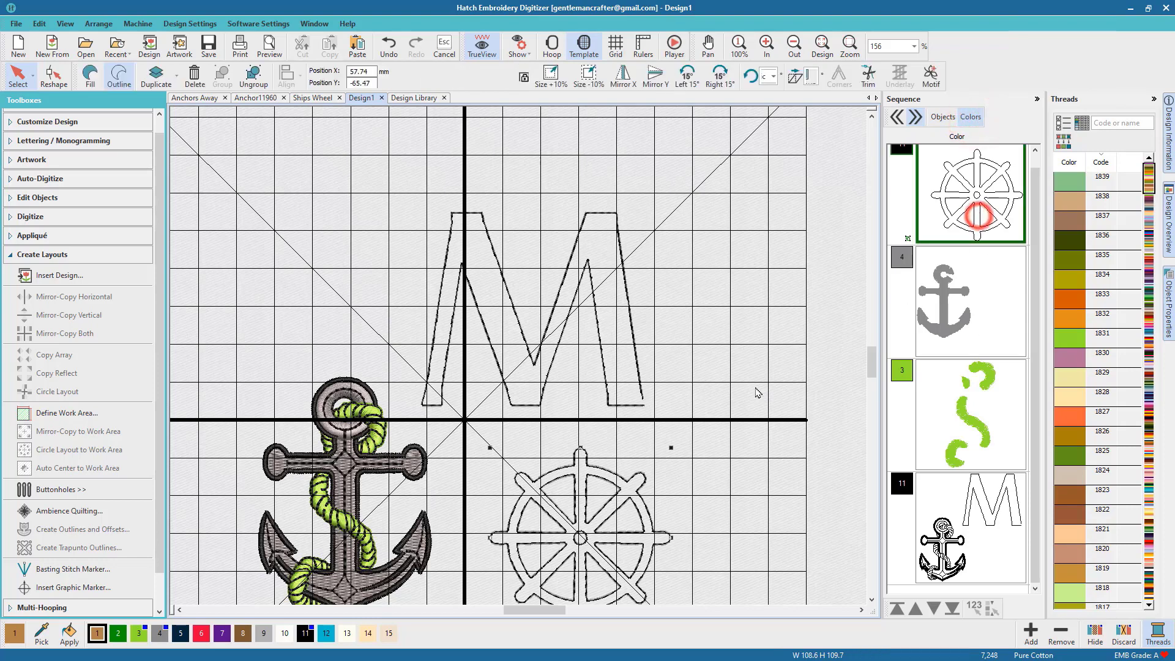
left_click(140, 634)
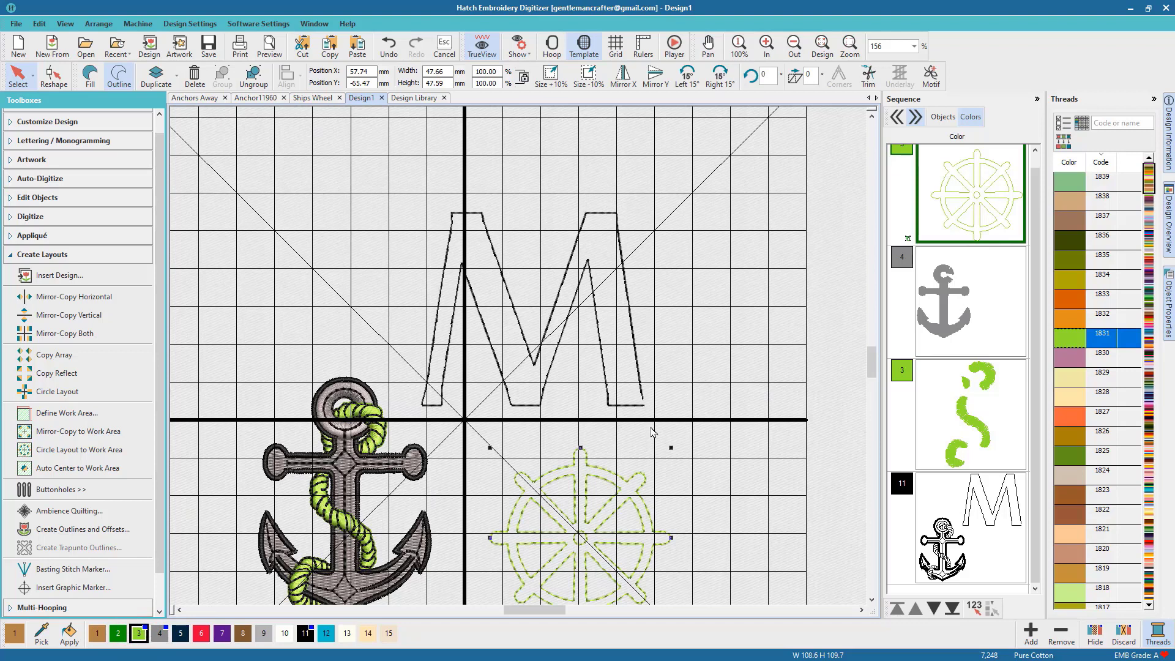
left_click_drag(671, 449, 743, 371)
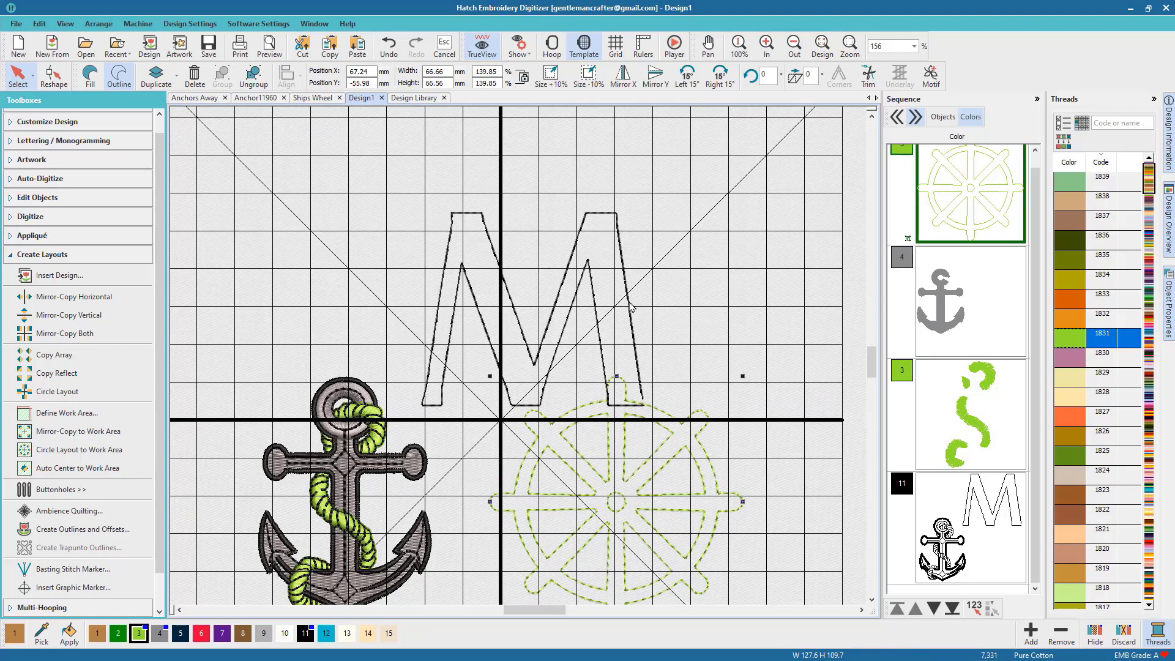
Move the letter M onto the ship's wheel and shrink it to about 51 mm wide.
left_click_drag(628, 305, 711, 496)
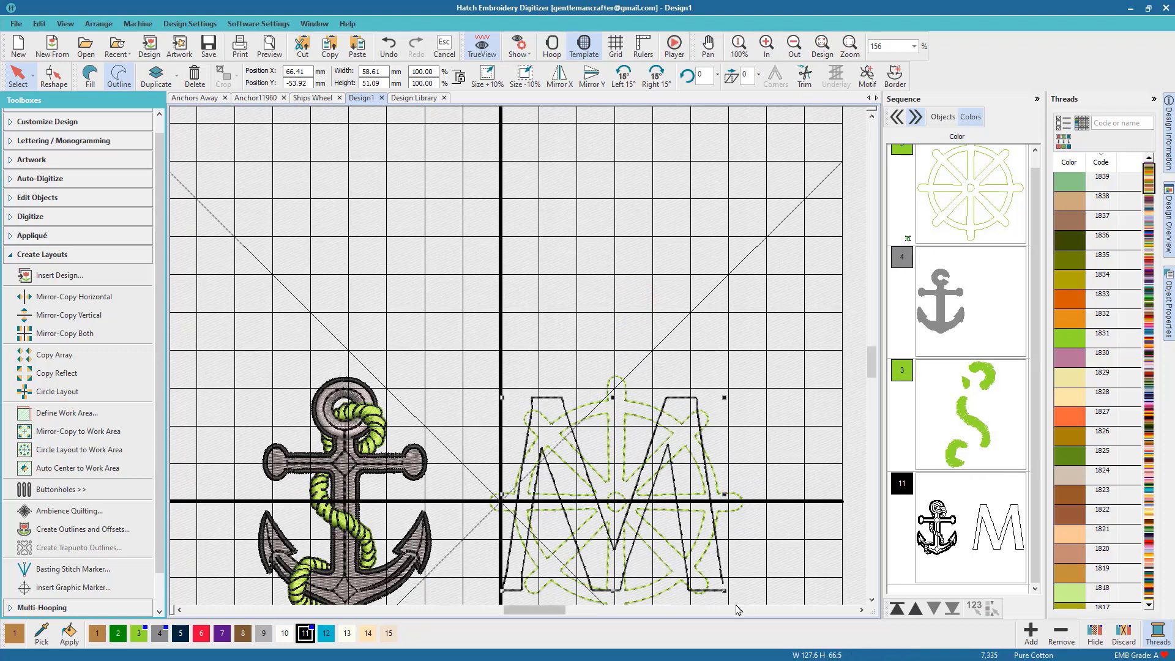
left_click_drag(725, 591, 696, 564)
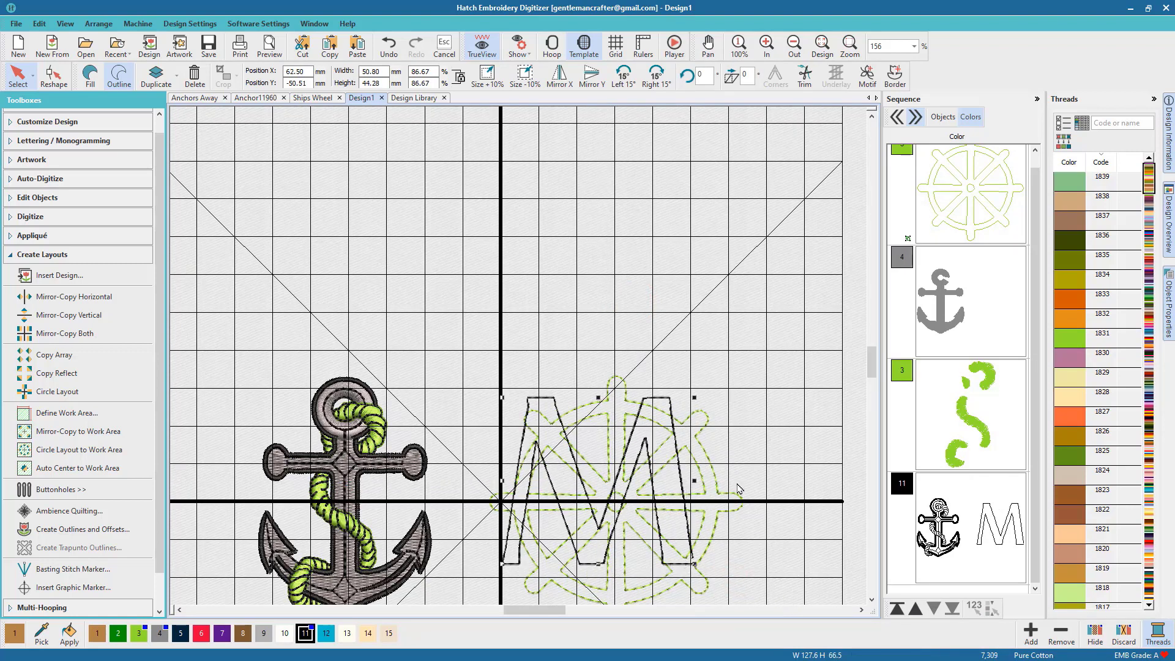
Shrink the complete anchor with its rope to about 40 mm wide and group all its pieces.
scroll(738, 488, "down", 1)
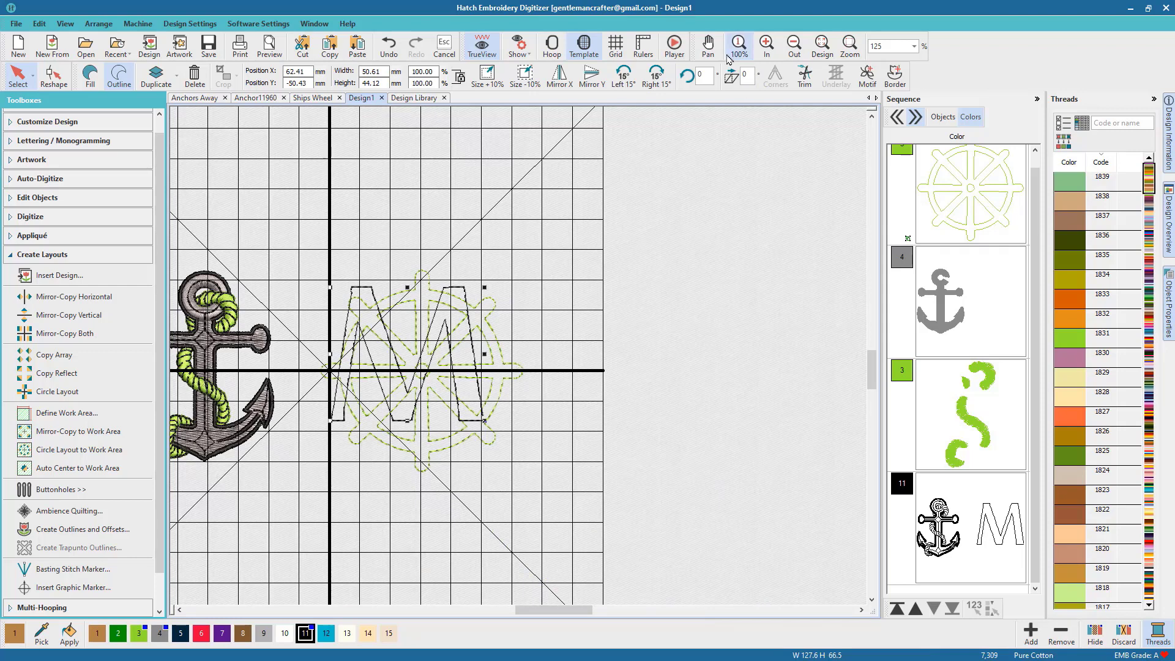
left_click(709, 46)
left_click_drag(338, 244, 518, 245)
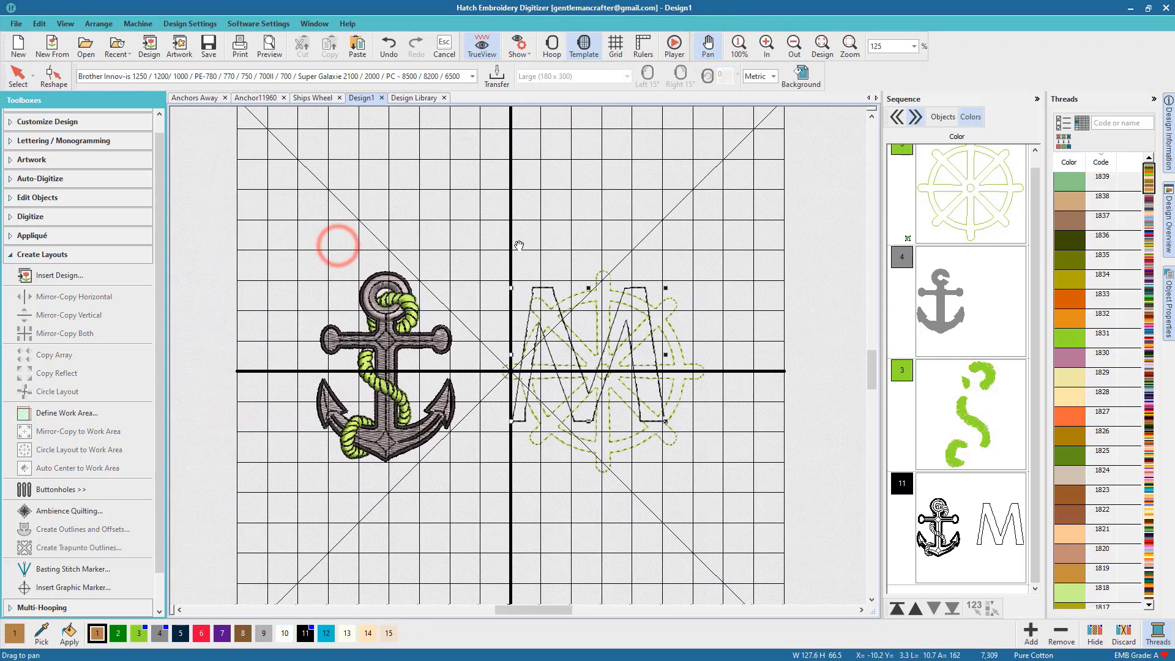
left_click(19, 76)
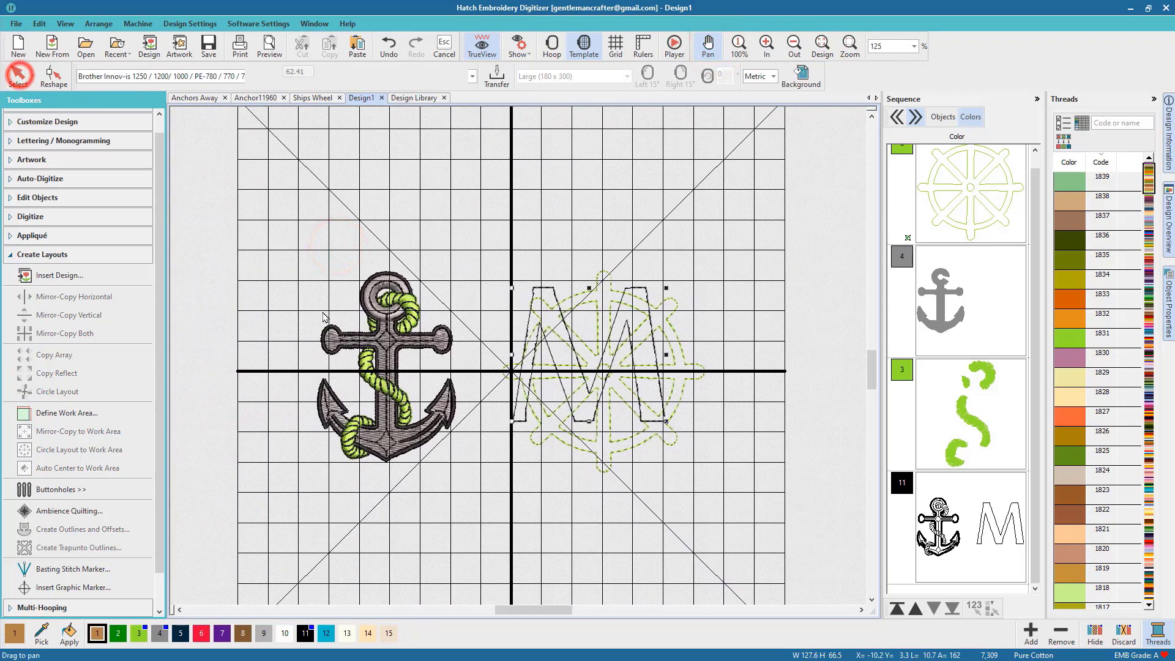
left_click(370, 325)
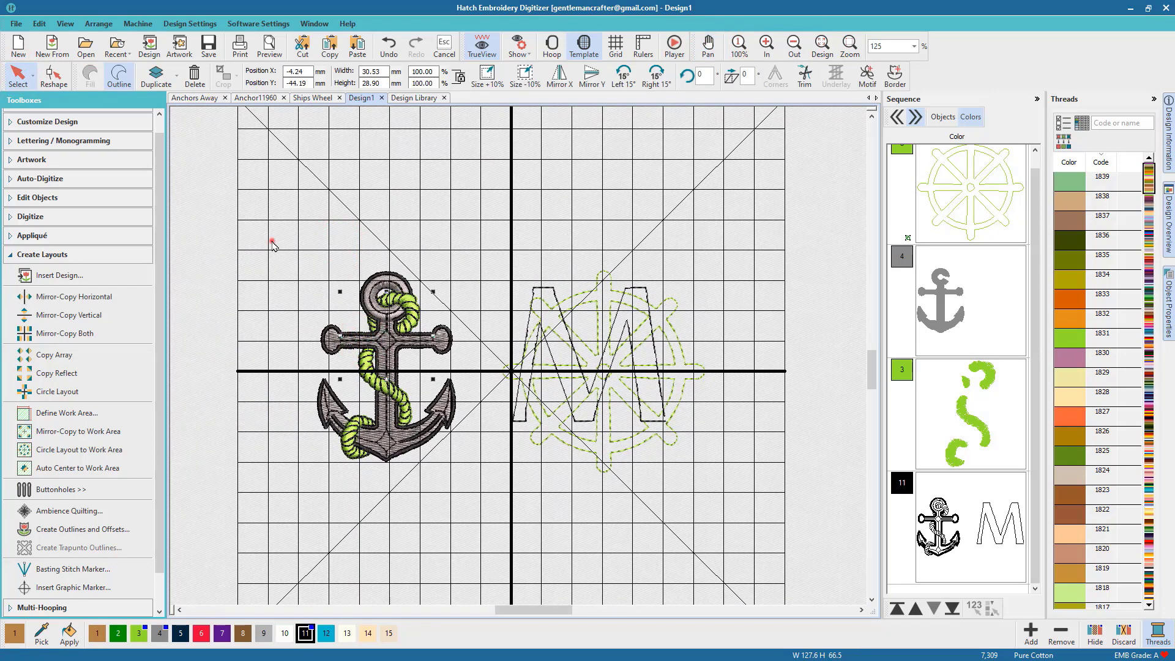
left_click_drag(273, 245, 477, 515)
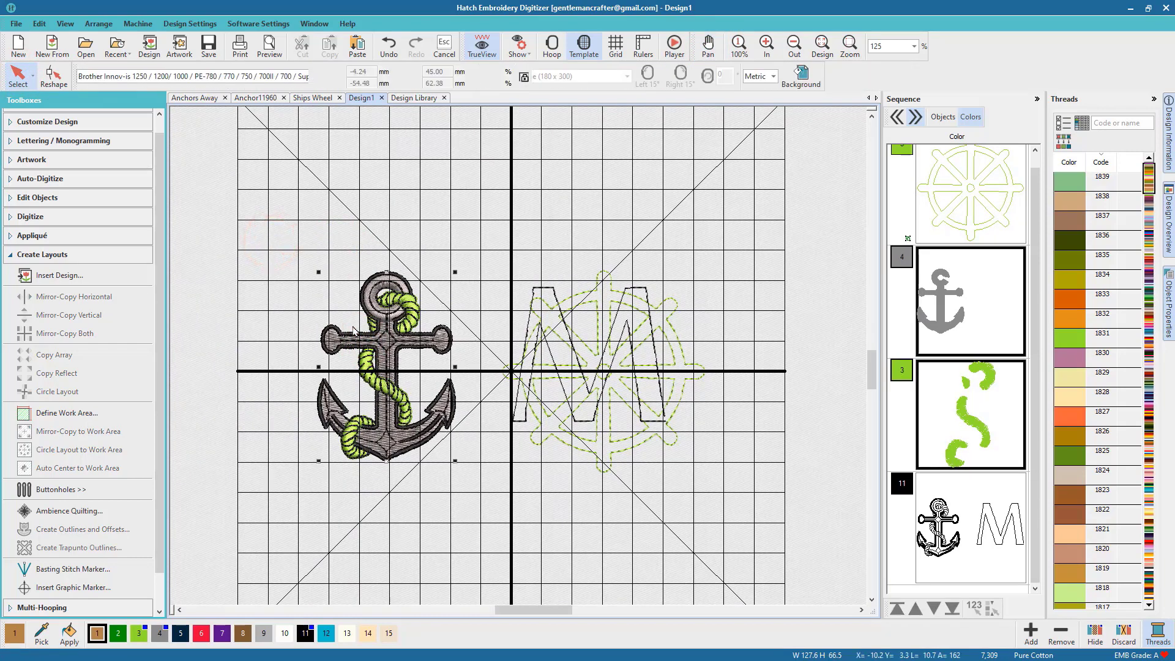
left_click(319, 272)
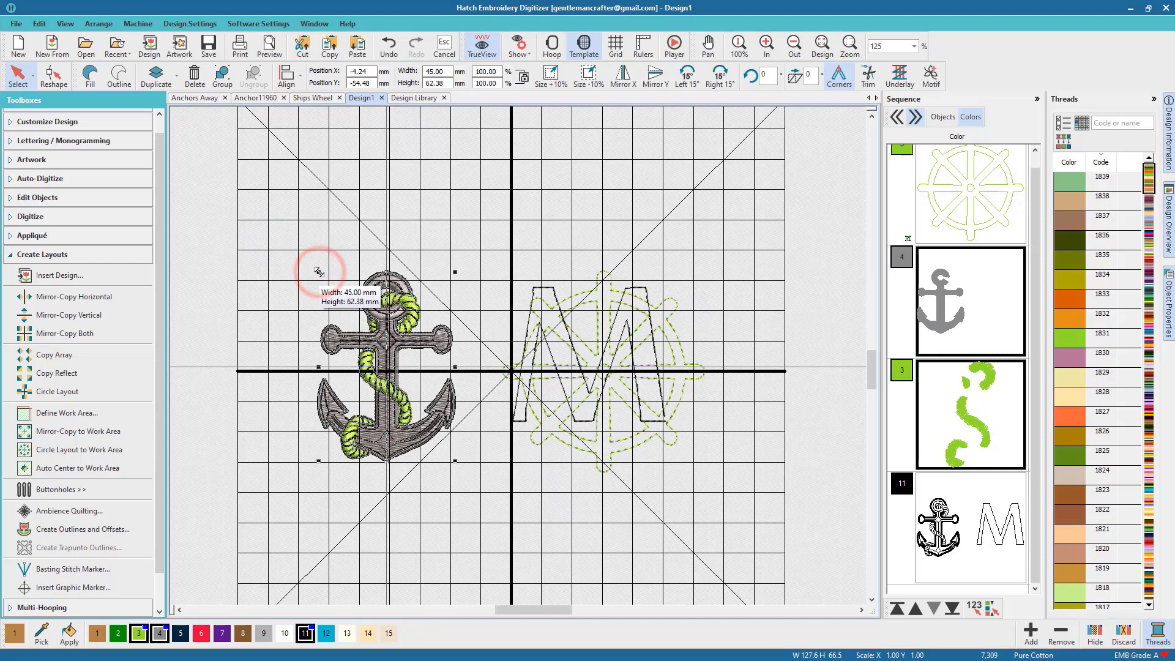
left_click_drag(319, 272, 334, 290)
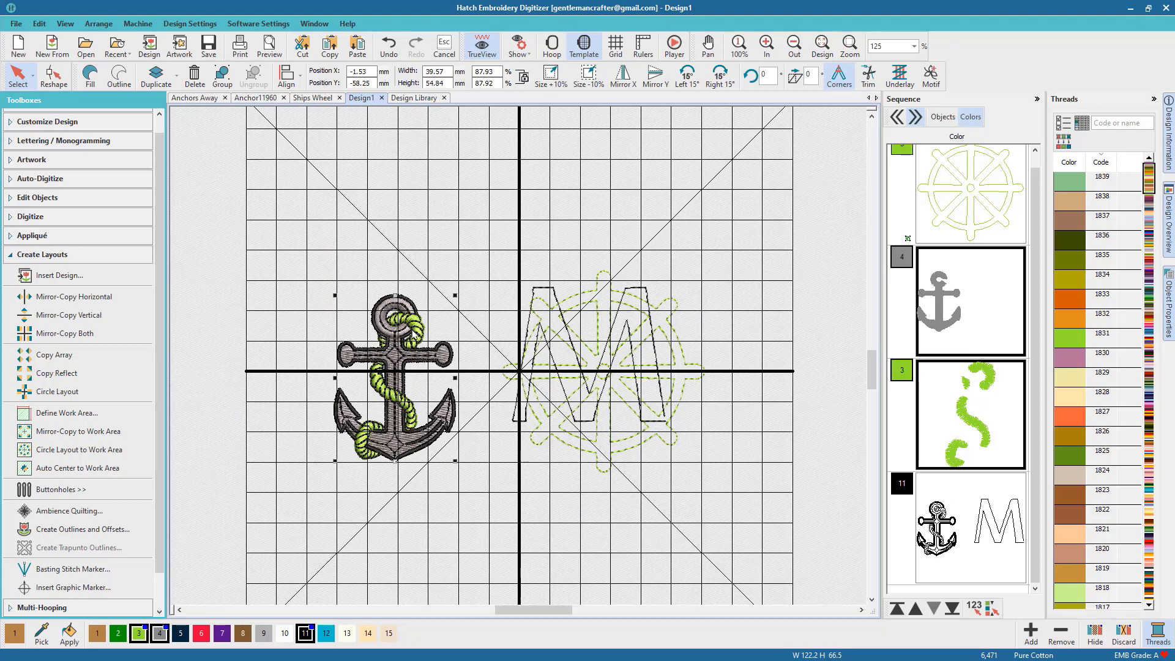
right_click(416, 324)
left_click(435, 349)
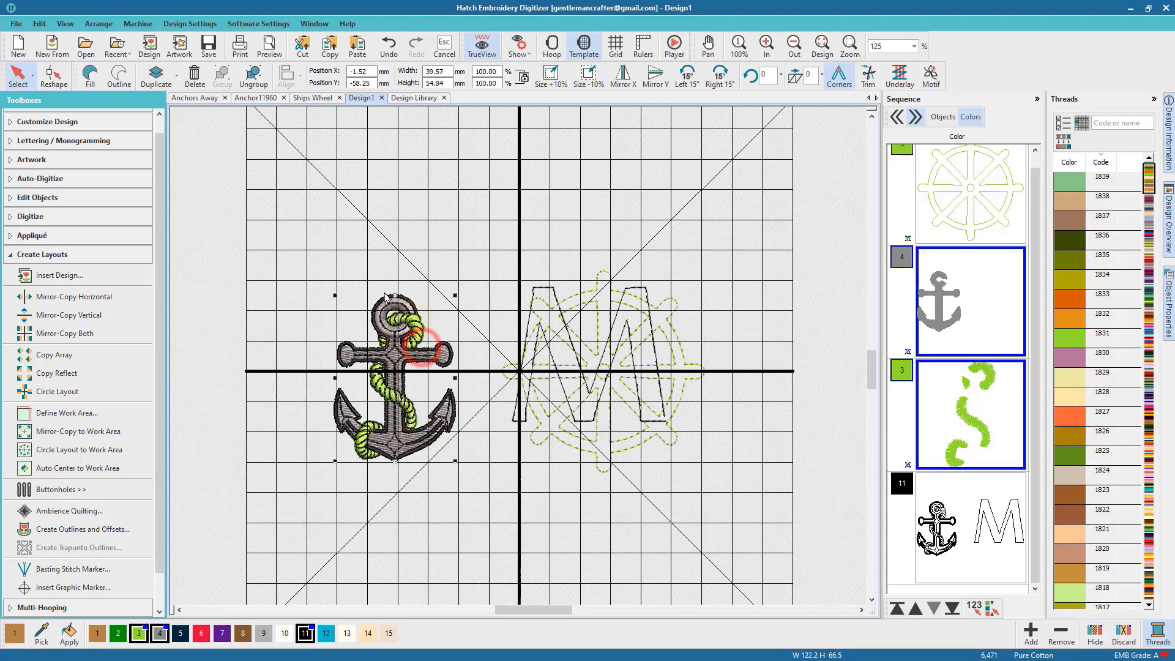
Align the centers of the anchor, ship's wheel and letter M both vertically and horizontally.
left_click_drag(281, 194, 570, 456)
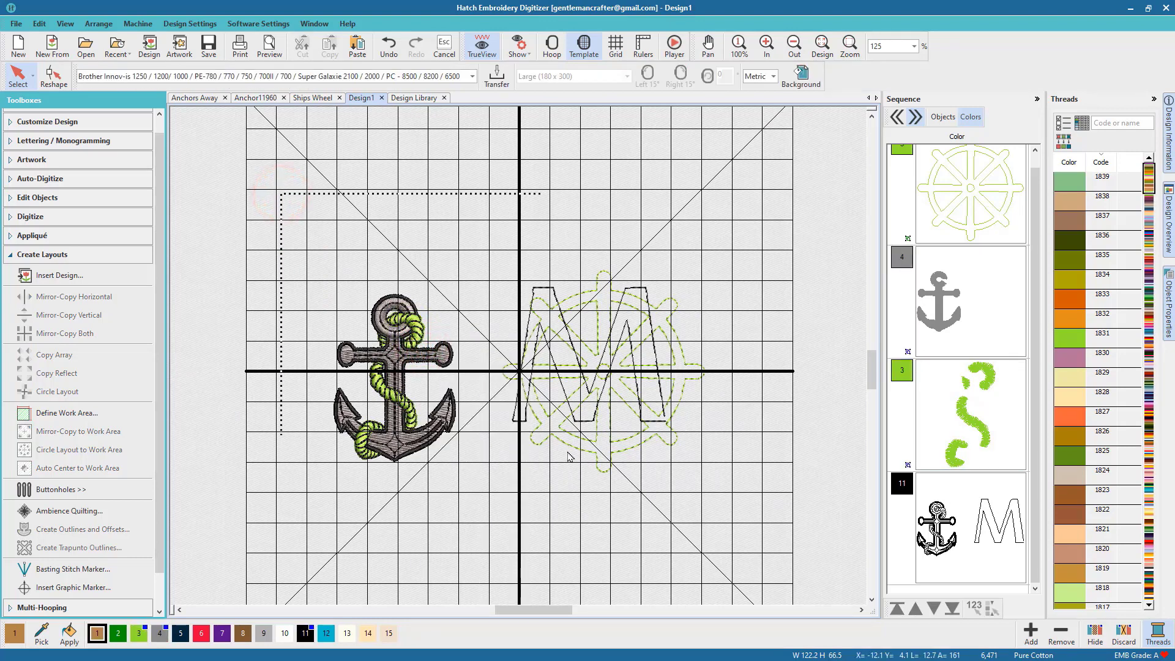
left_click_drag(741, 554, 736, 545)
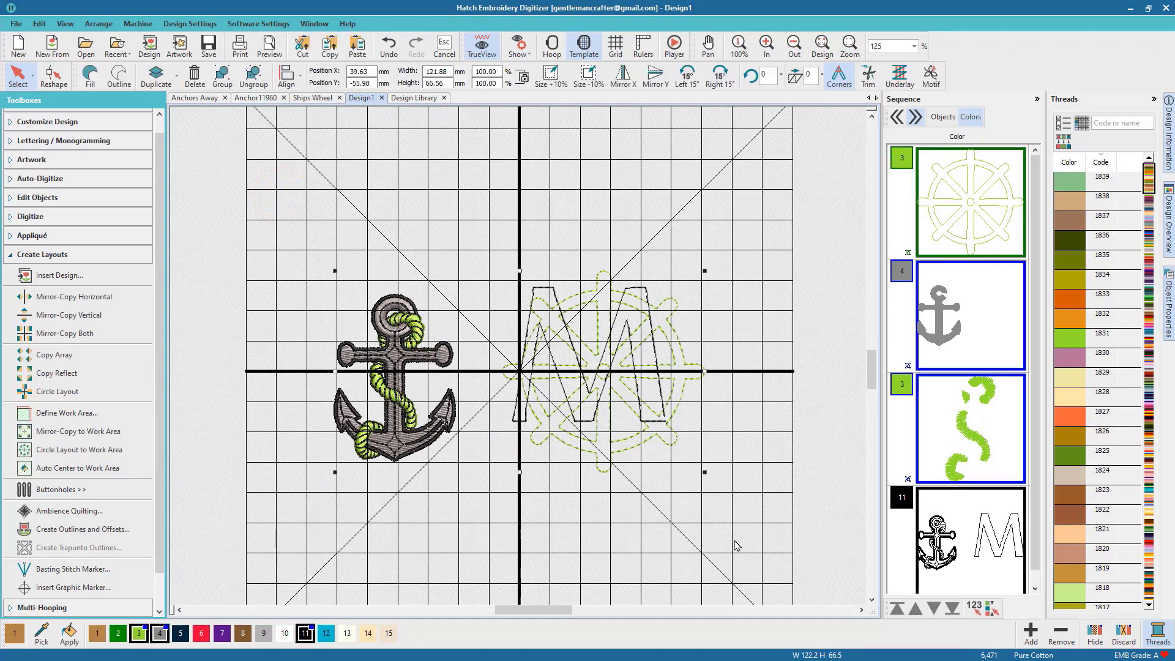
right_click(623, 362)
left_click(665, 507)
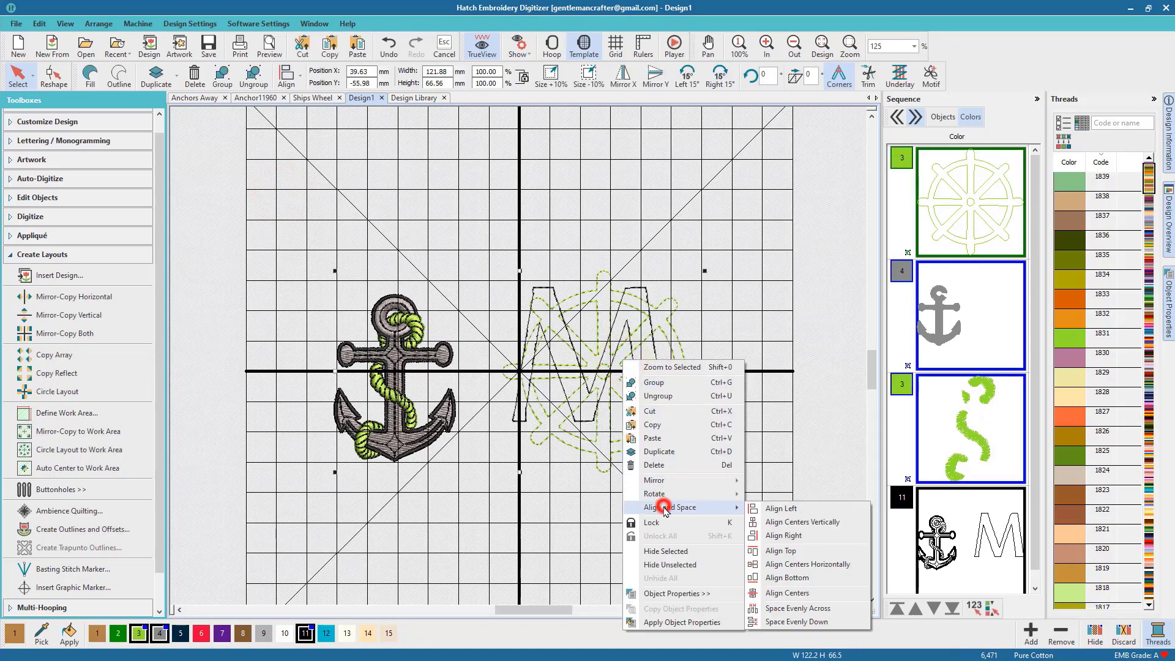
left_click(772, 522)
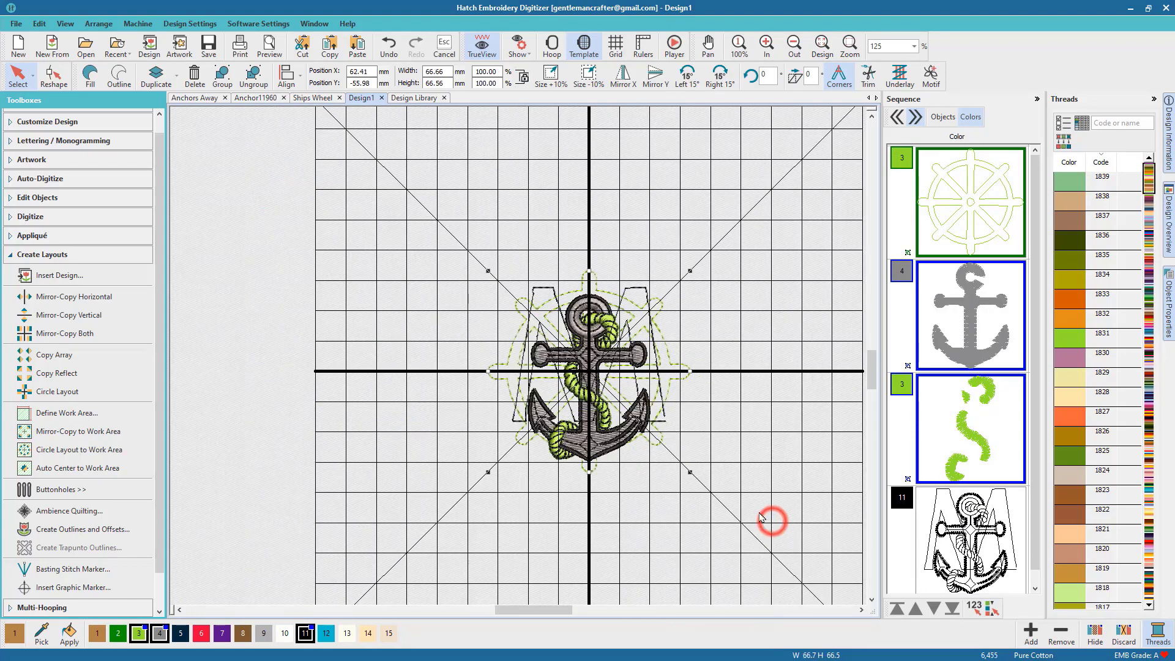
right_click(601, 356)
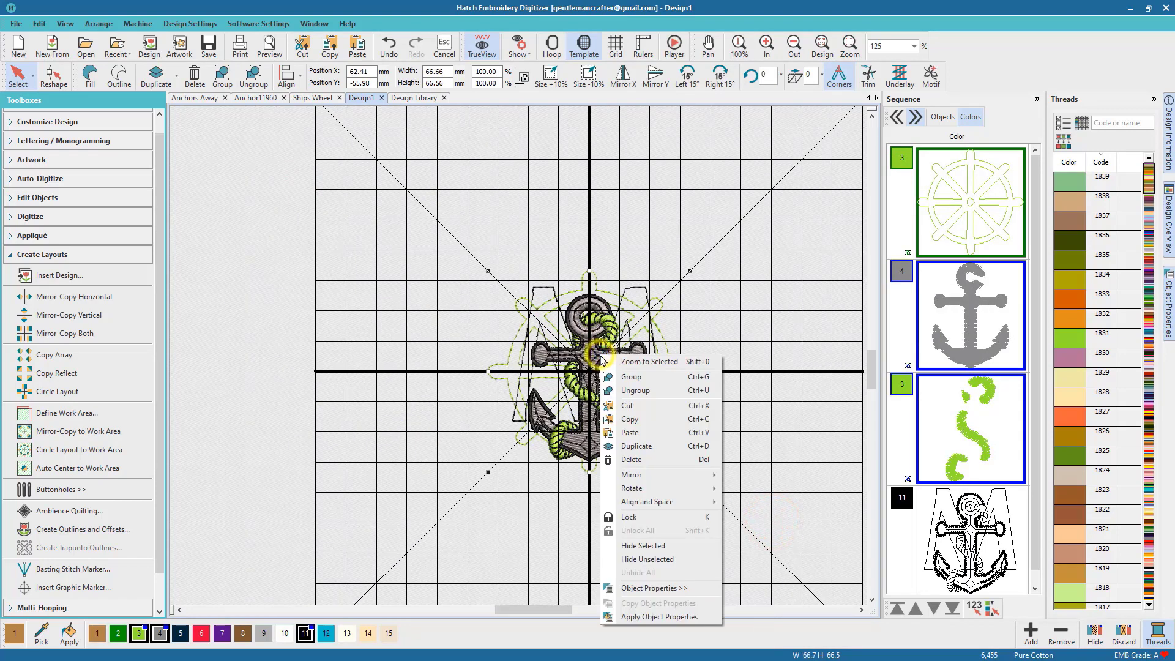
left_click(645, 503)
left_click(765, 558)
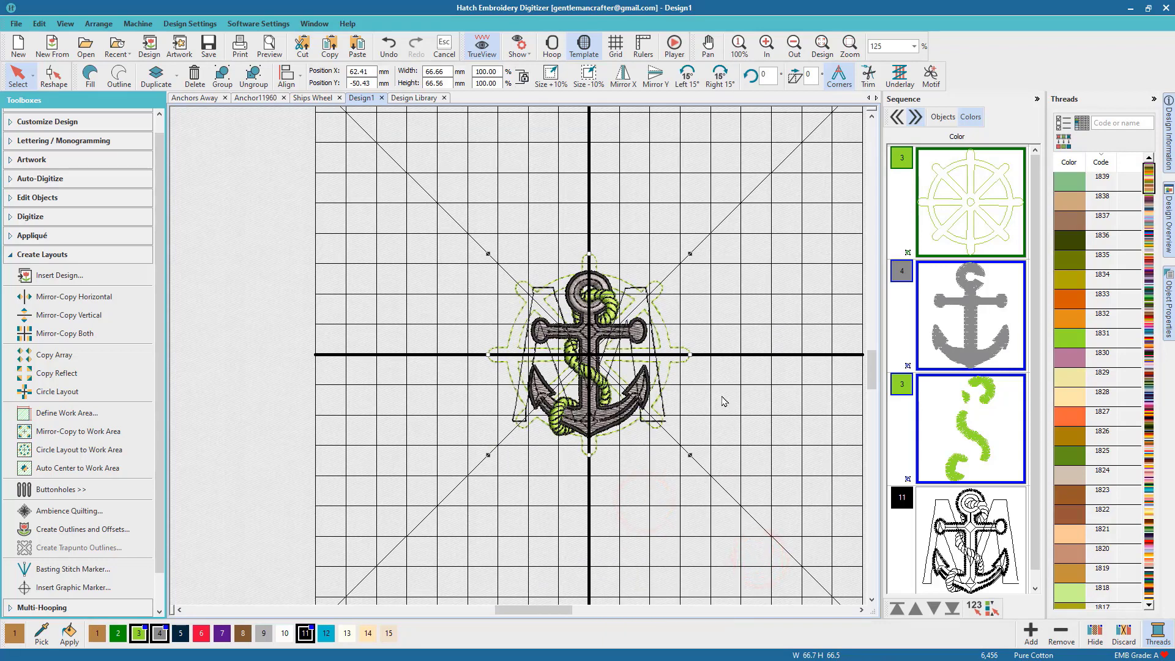
Hide the hoop template and compare the centered layout with the finished Anchors Away design.
left_click(821, 49)
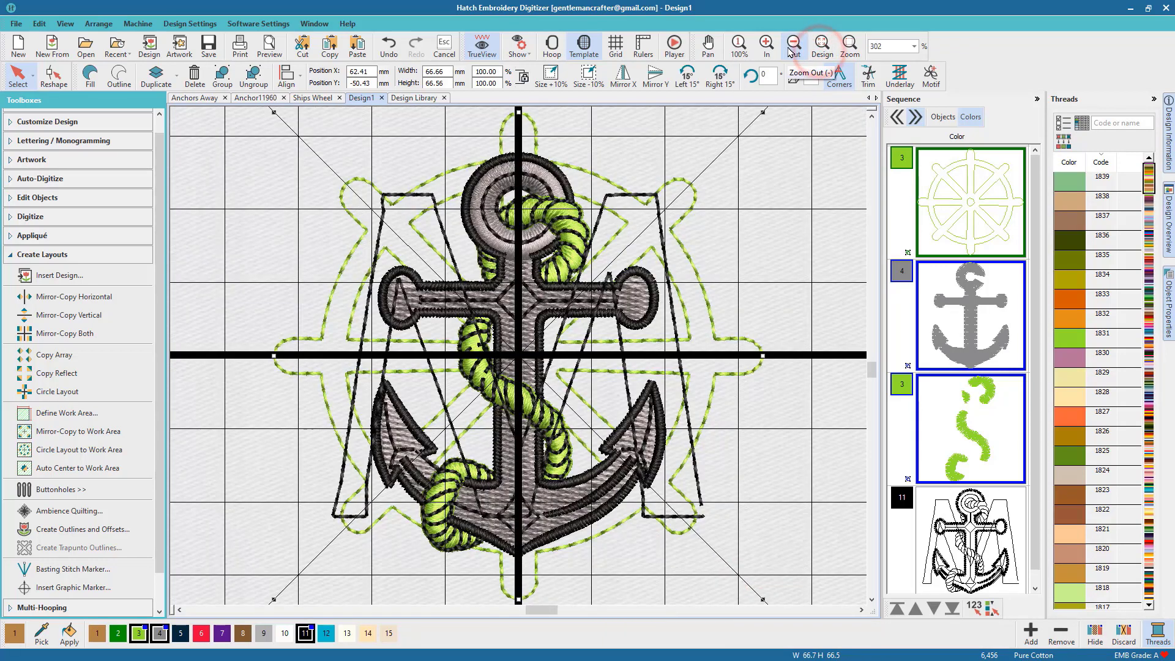
left_click(794, 48)
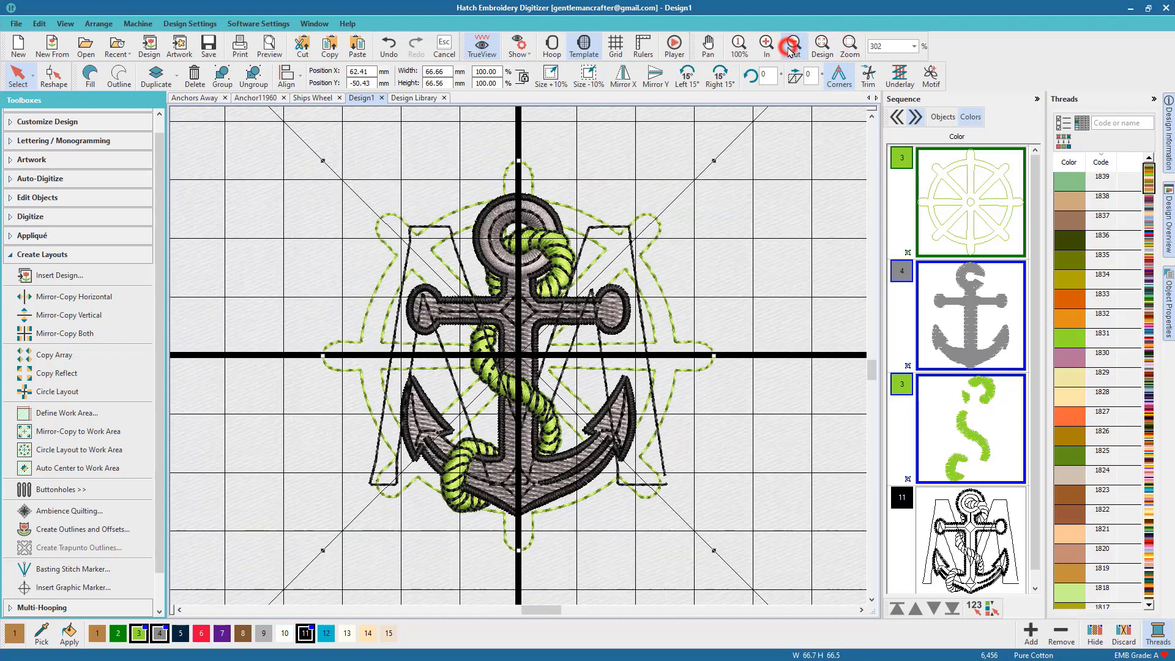
left_click(743, 264)
left_click(584, 43)
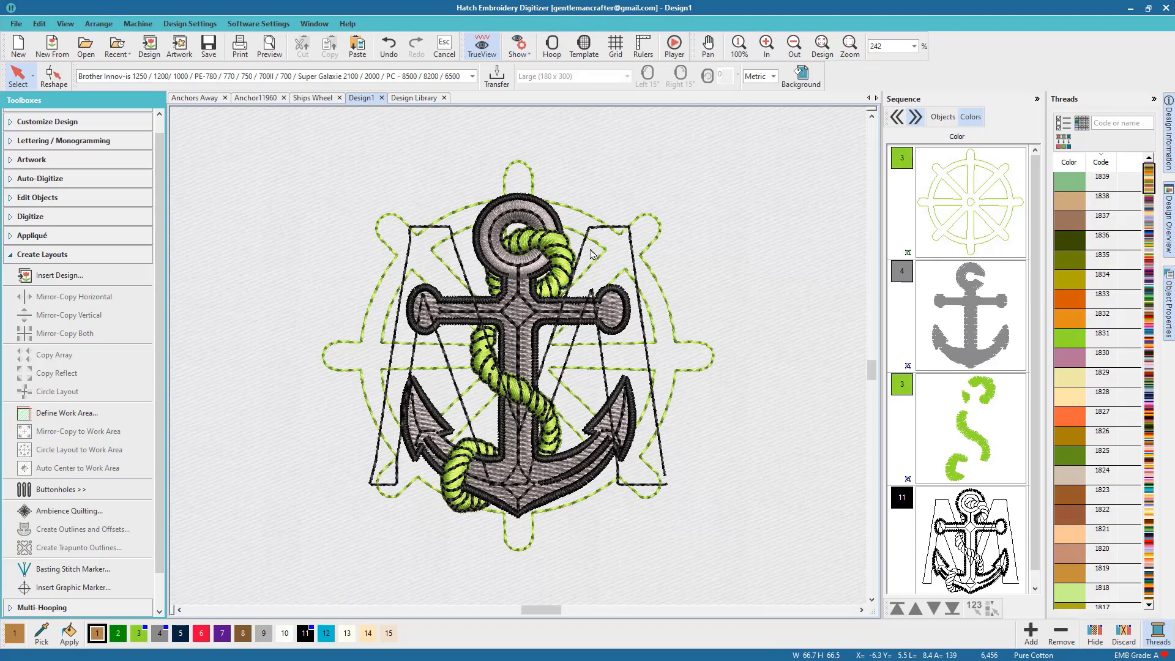
left_click(208, 99)
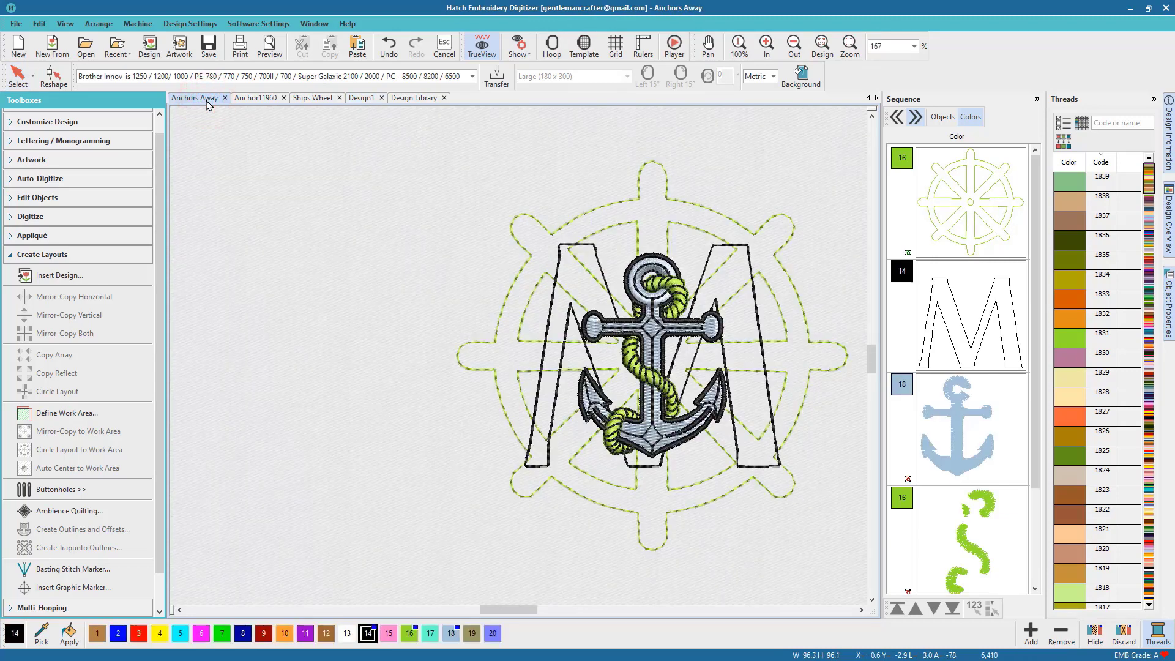
left_click(360, 99)
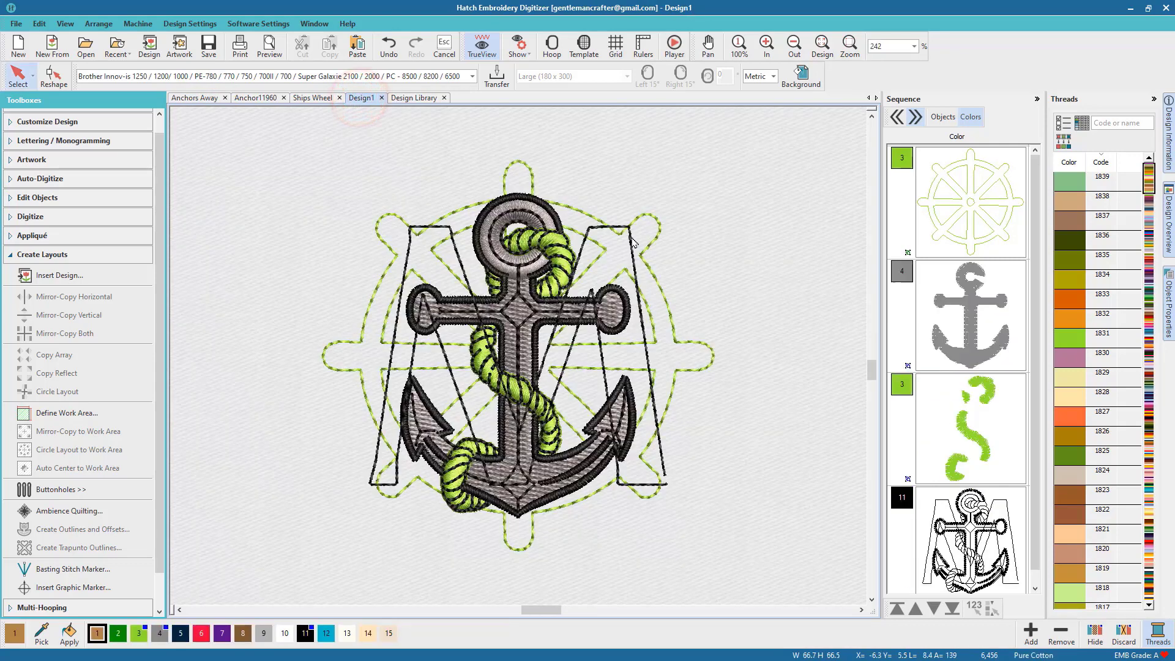
Turn off variable run length for the ship's wheel's Single Run outline.
left_click(654, 221)
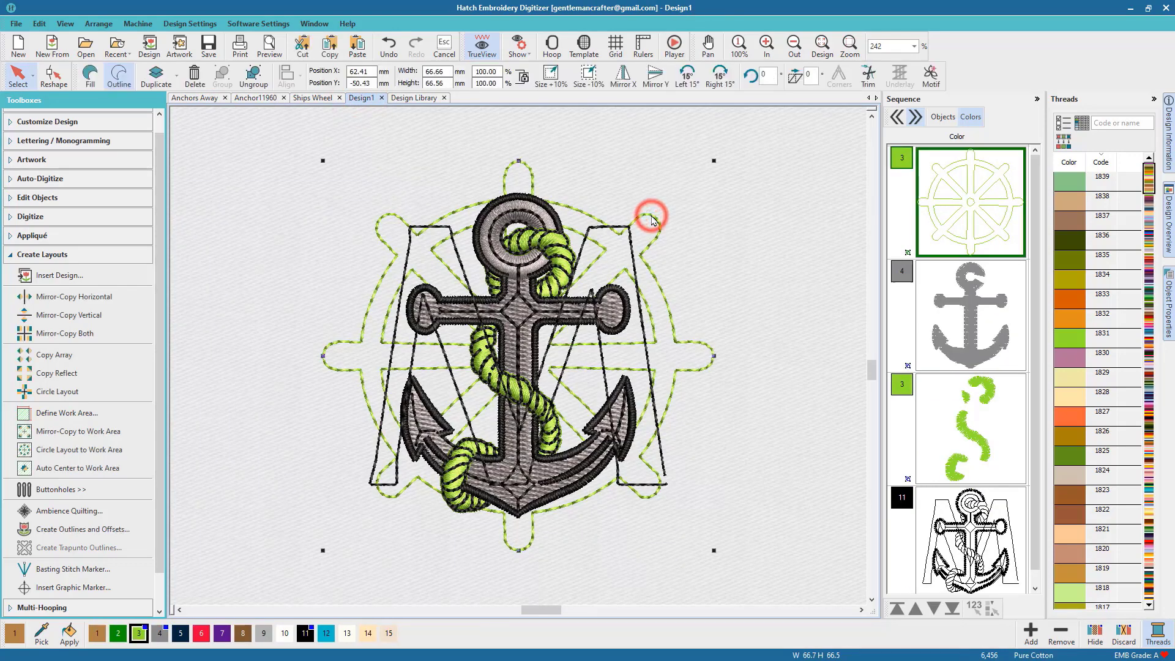
left_click(1168, 280)
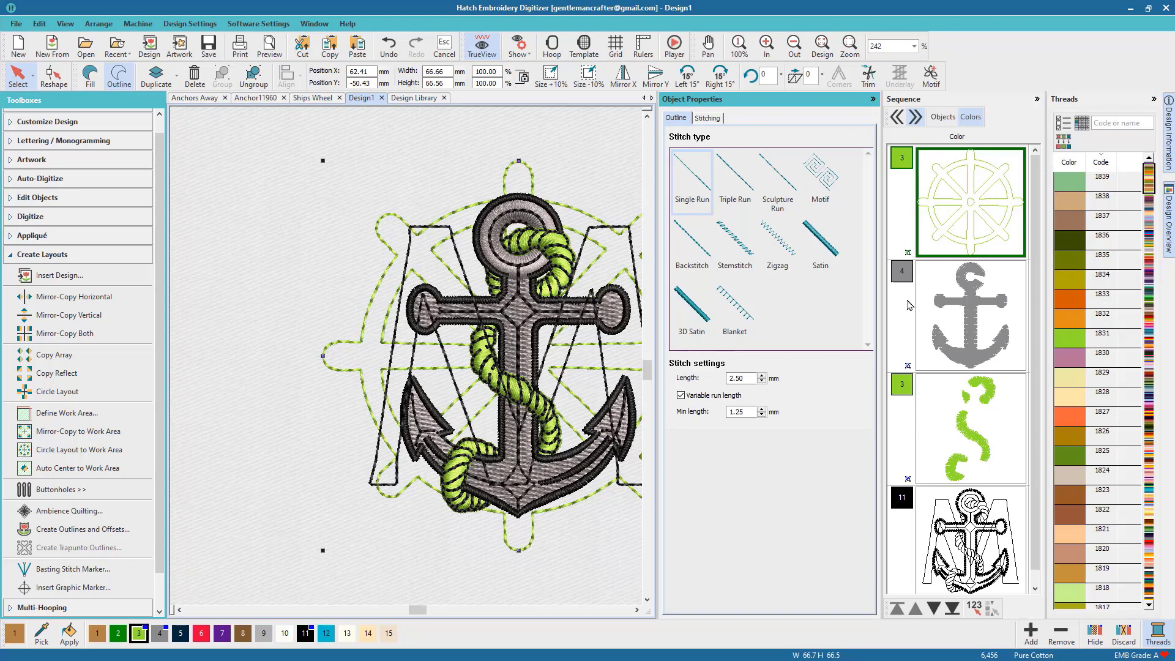
left_click(700, 396)
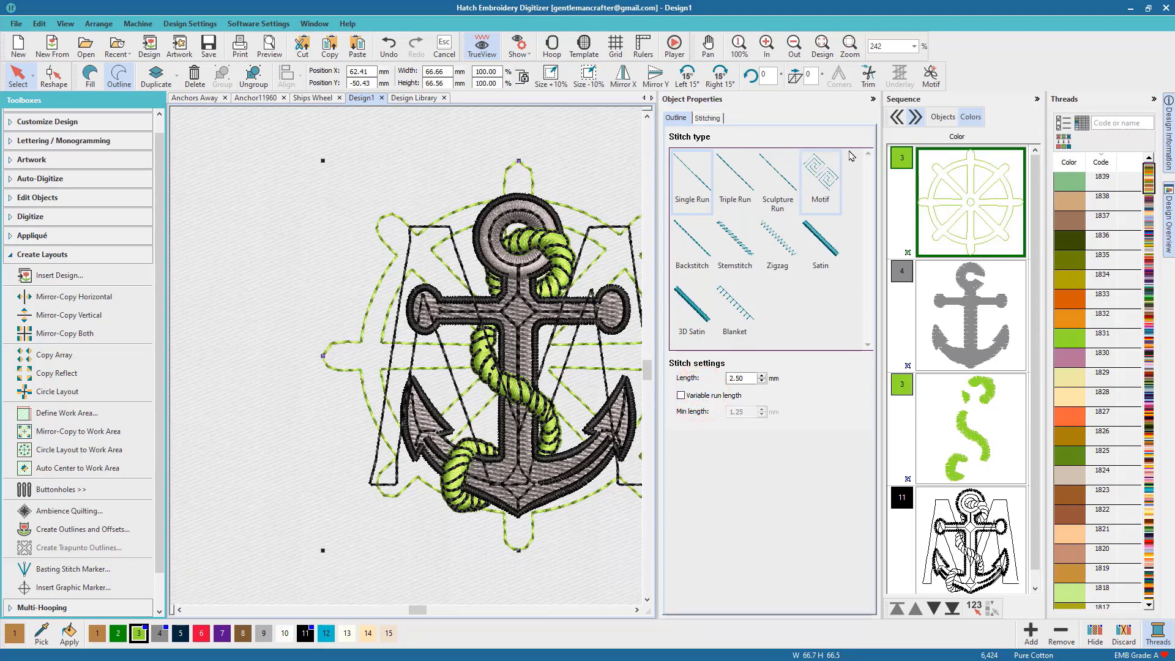
left_click(873, 99)
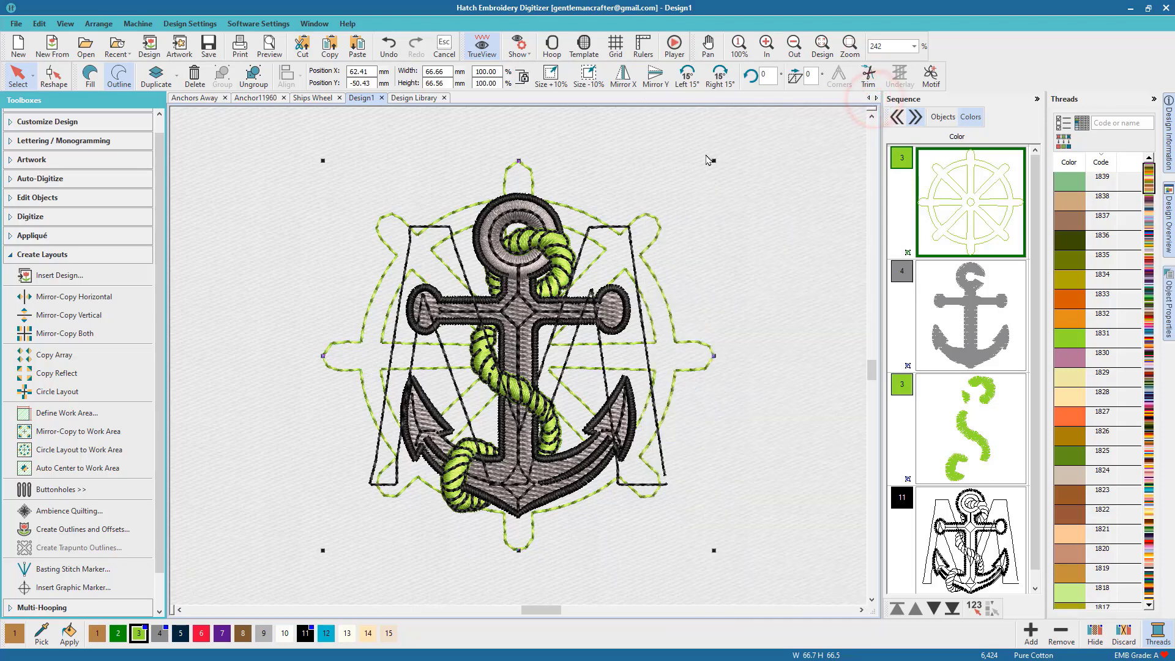
Enlarge the ship's wheel to about 88 mm wide and the letter M to about 66 mm wide, keeping both centered.
left_click_drag(712, 161, 549, 326)
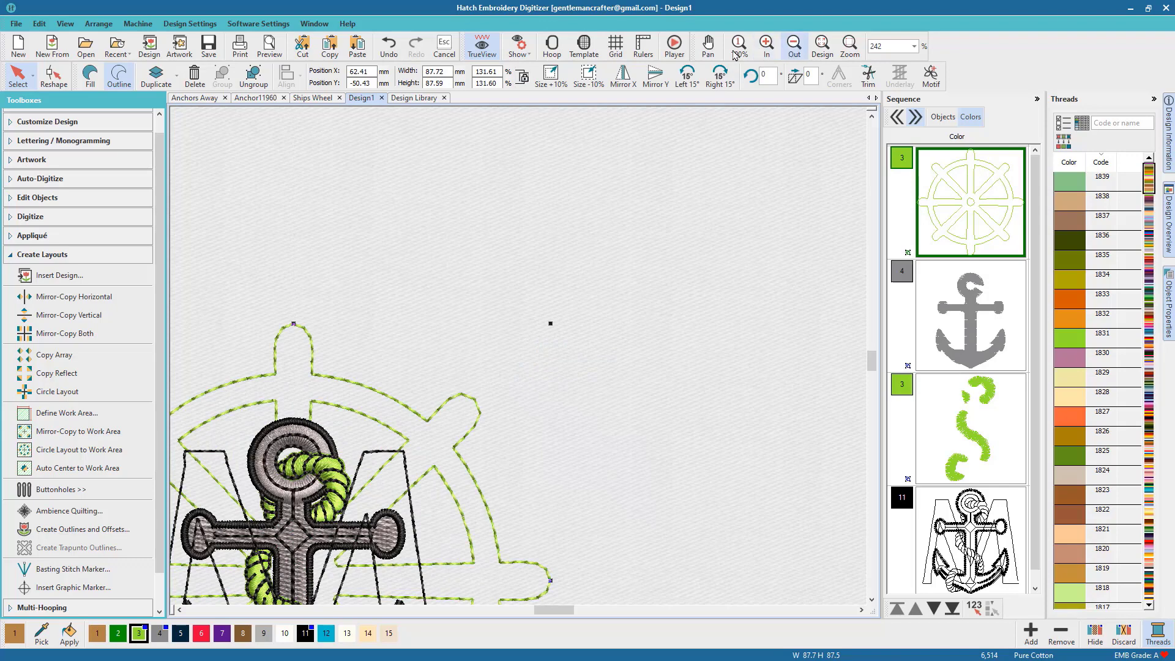
left_click(707, 49)
left_click_drag(532, 401, 668, 221)
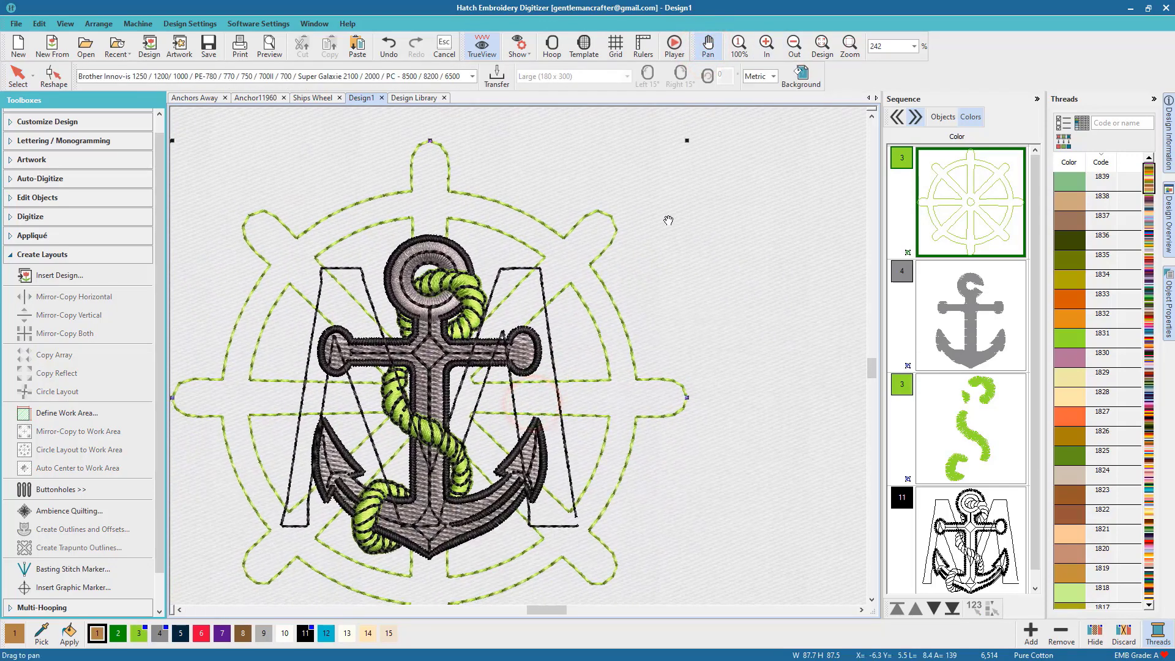
left_click(17, 75)
left_click(512, 274)
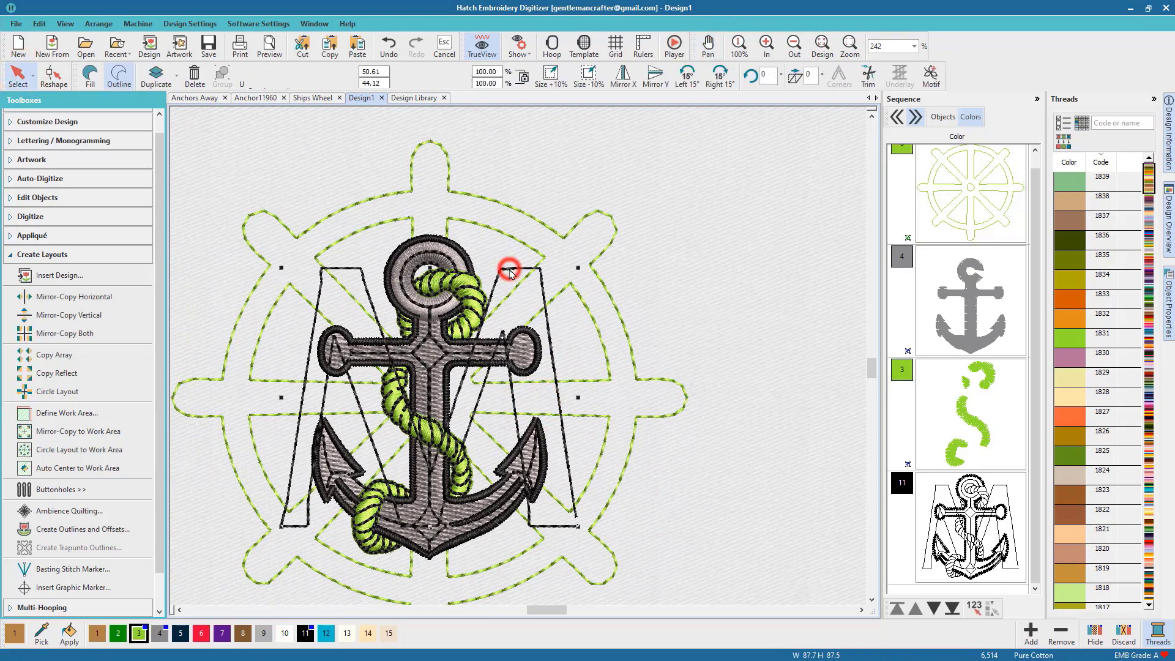
left_click_drag(577, 265, 626, 228)
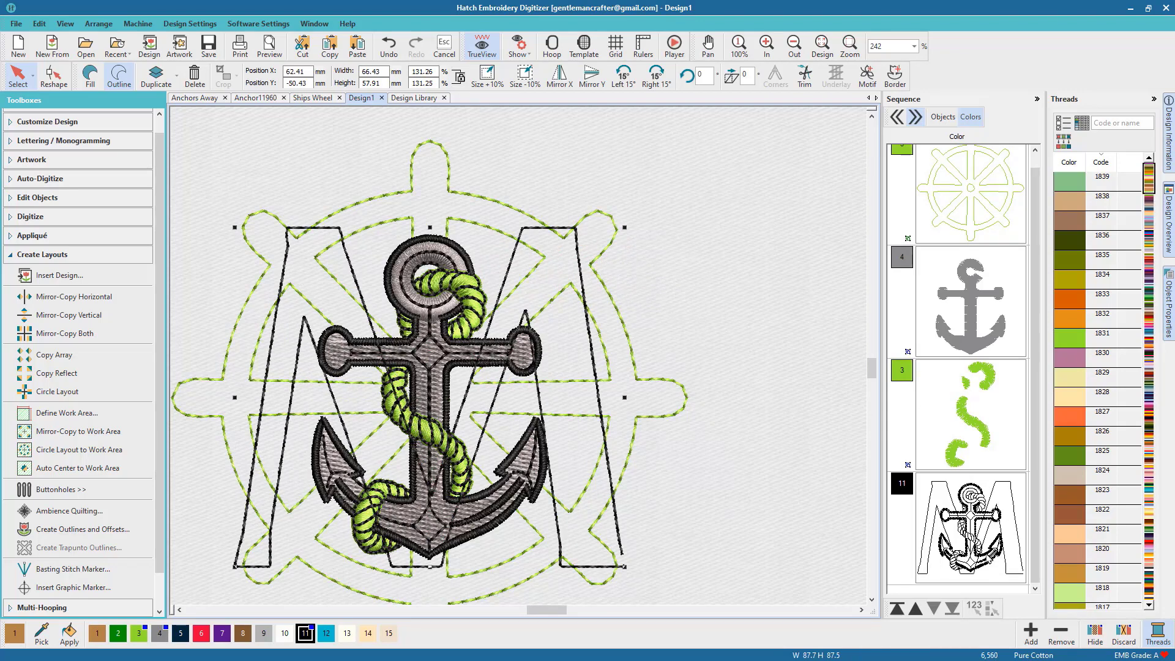
Move the letter M outline to the start of the object stitching sequence.
left_click(952, 120)
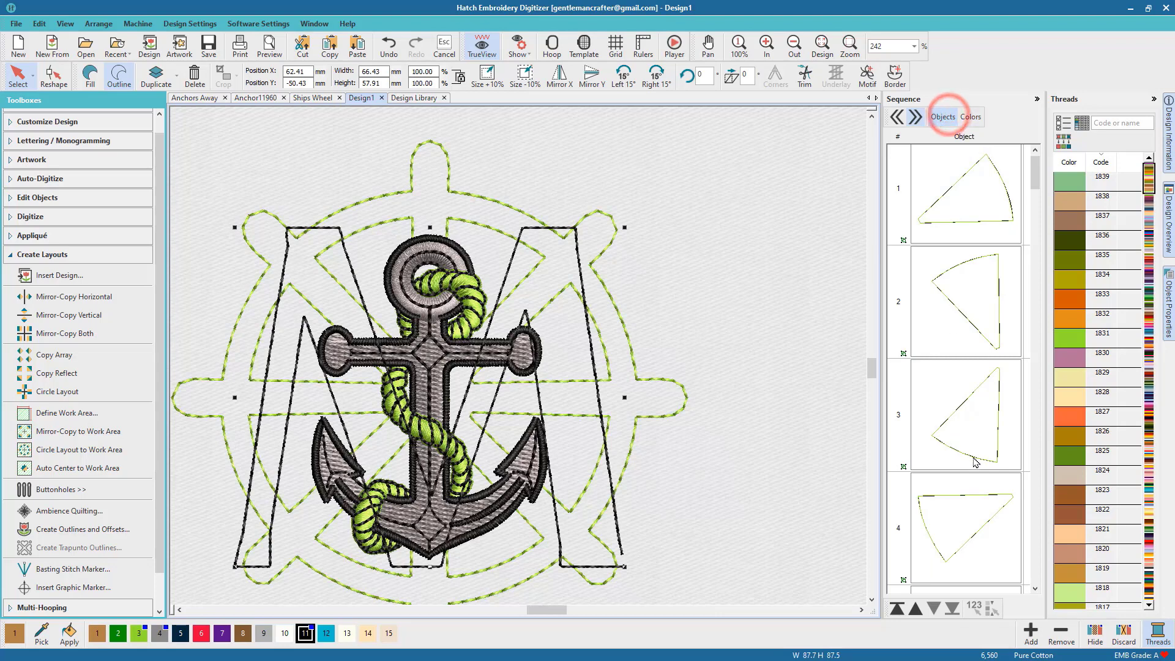
left_click_drag(1033, 178, 1036, 359)
scroll(1036, 359, "down", 10)
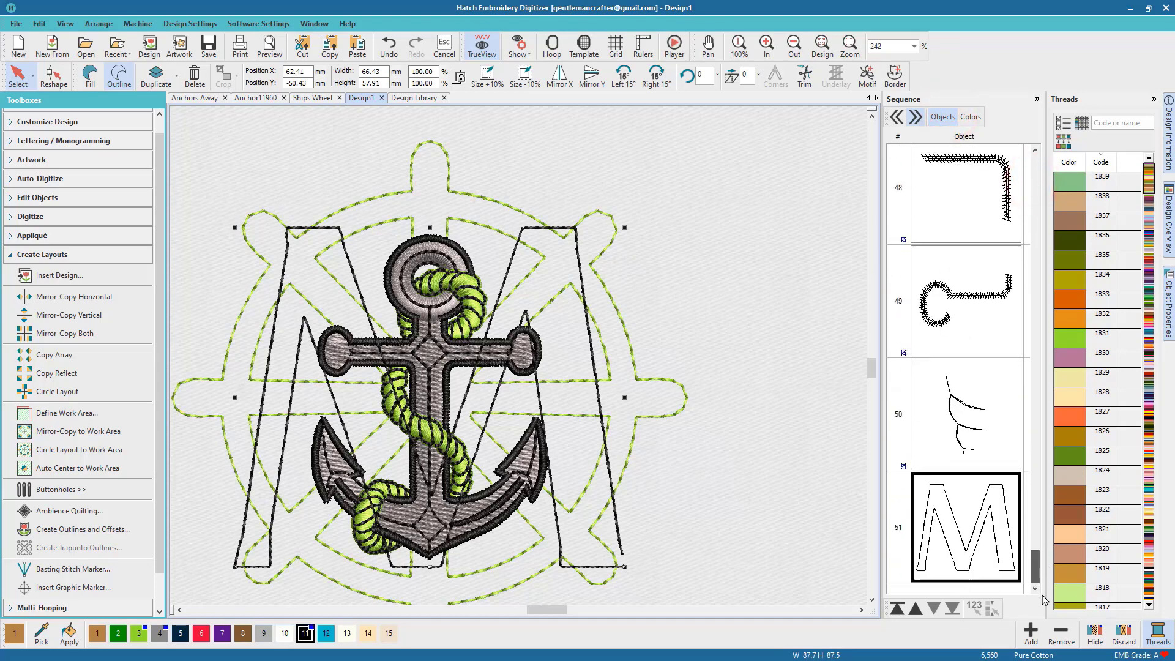
left_click(996, 558)
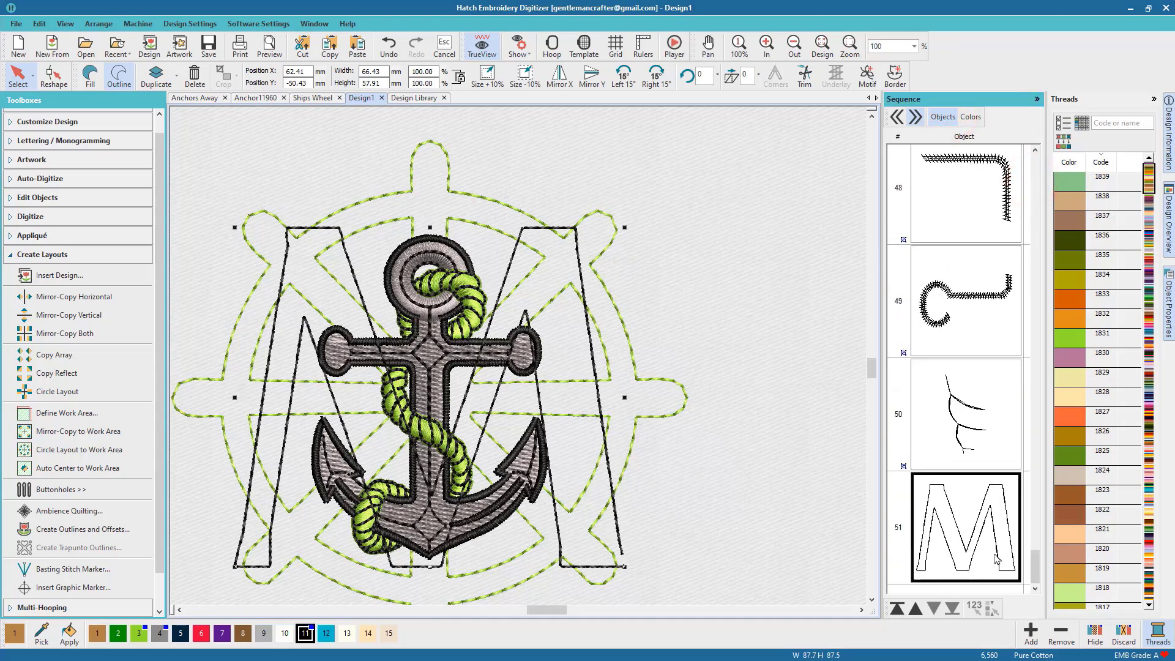
left_click(897, 608)
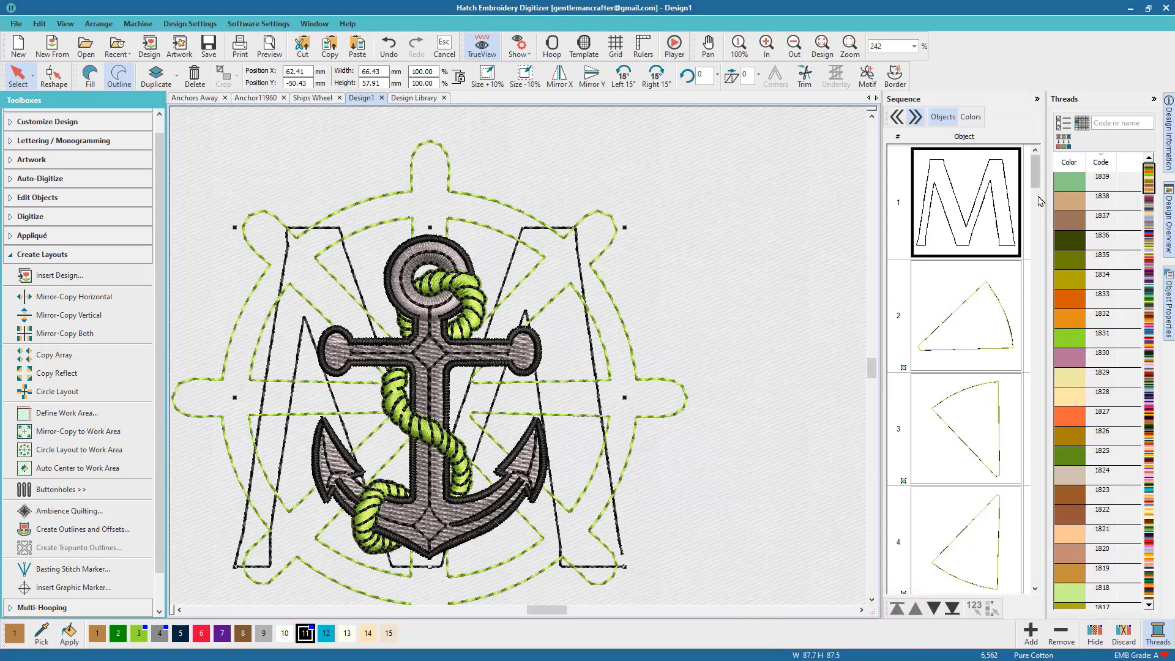
Move the grouped ship's wheel to the start of the sequence, ahead of the letter M.
left_click(983, 298)
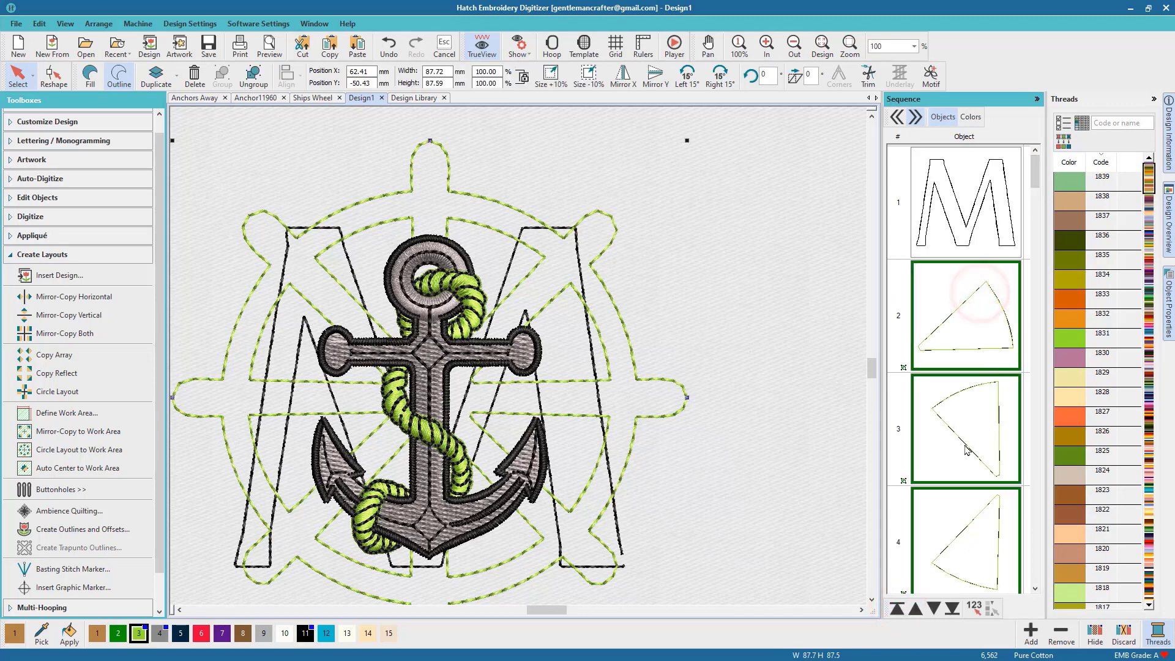
left_click(898, 608)
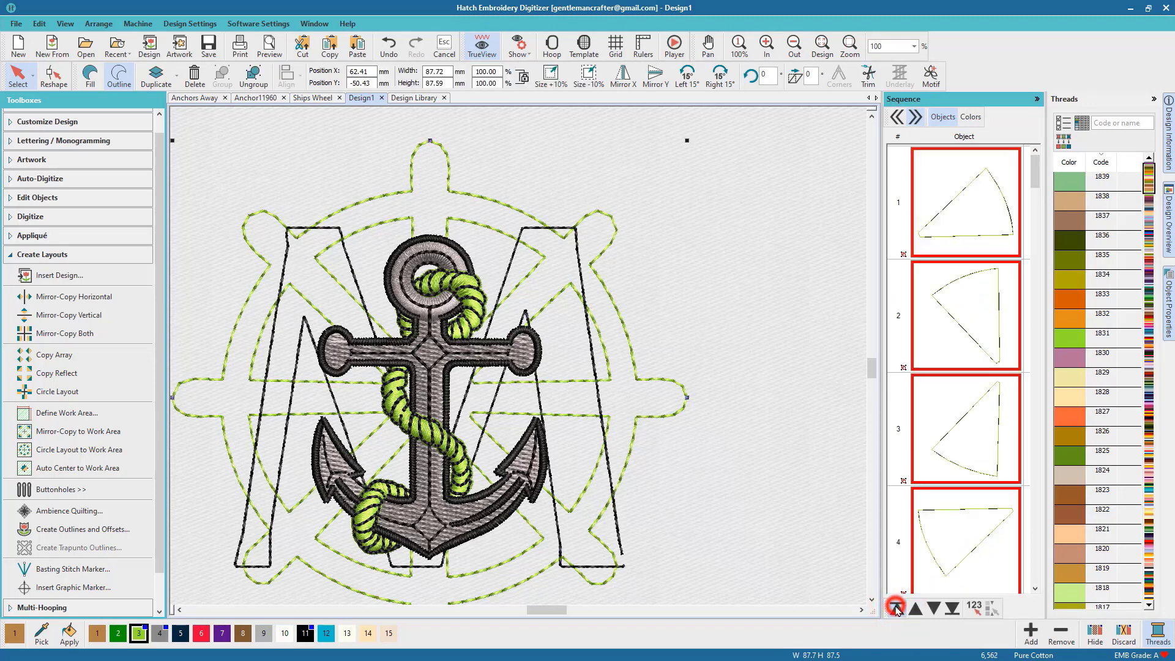
left_click(757, 400)
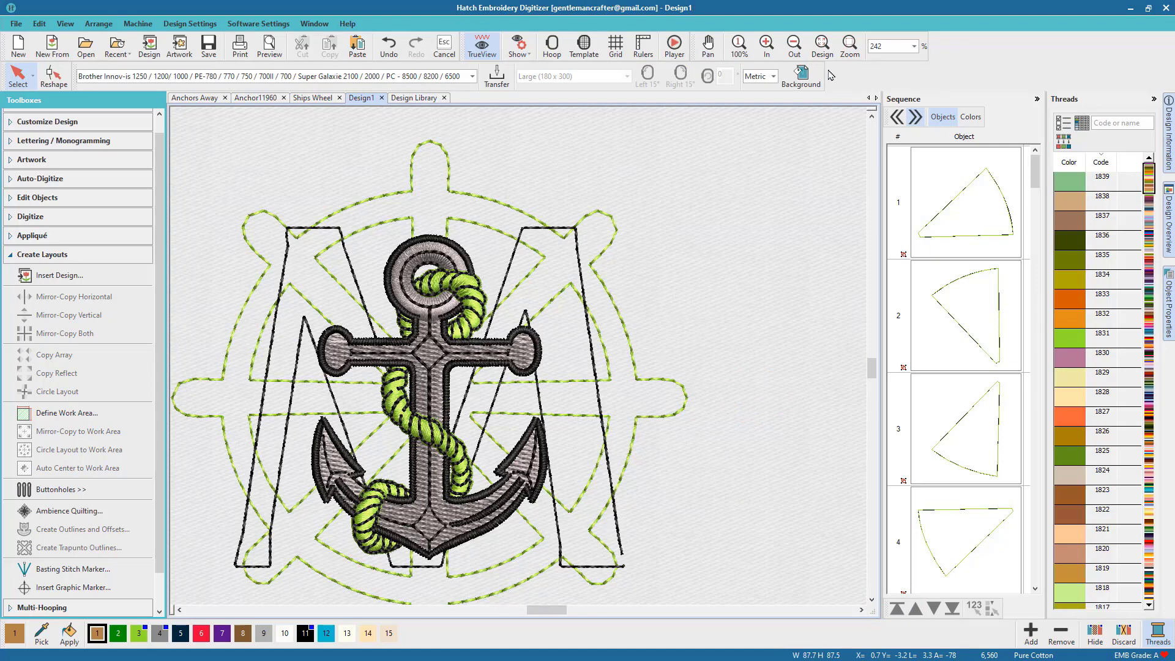
Realign the centers of the ship's wheel, letter M and anchor with each other in both directions.
left_click(822, 47)
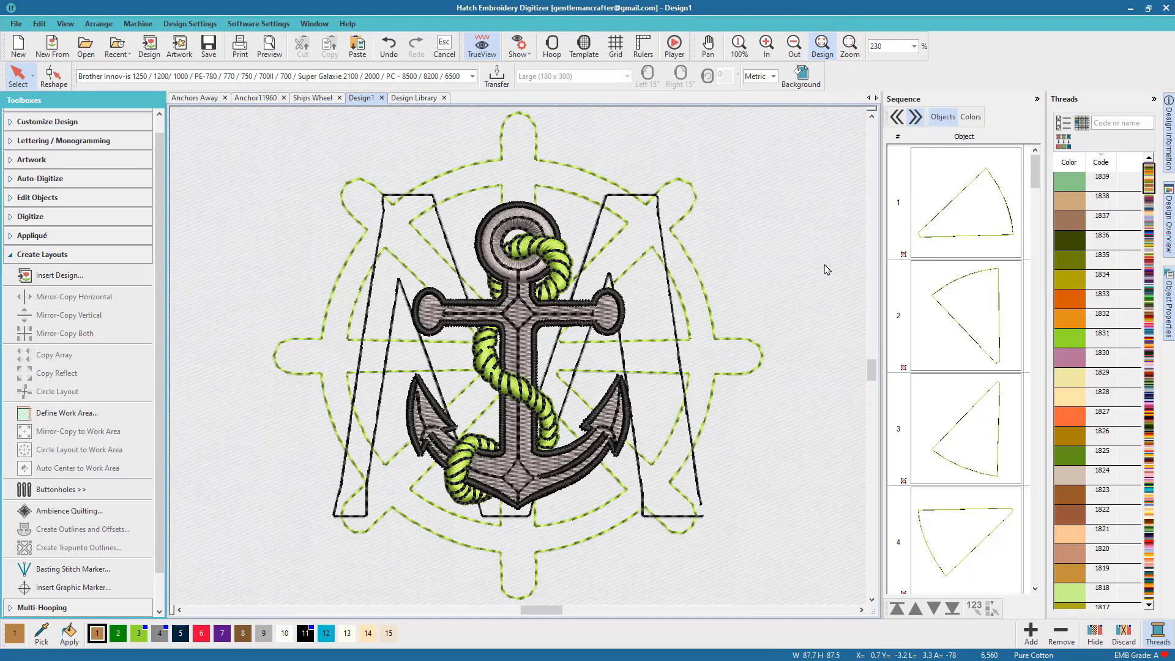
left_click_drag(822, 602, 362, 222)
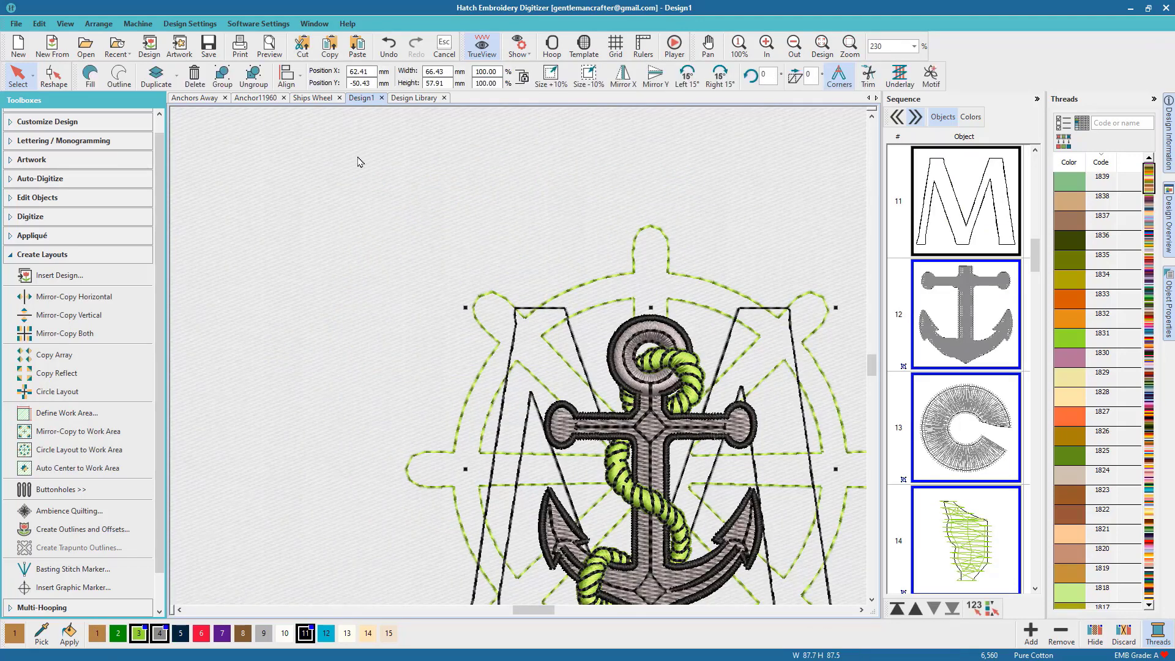
left_click(795, 46)
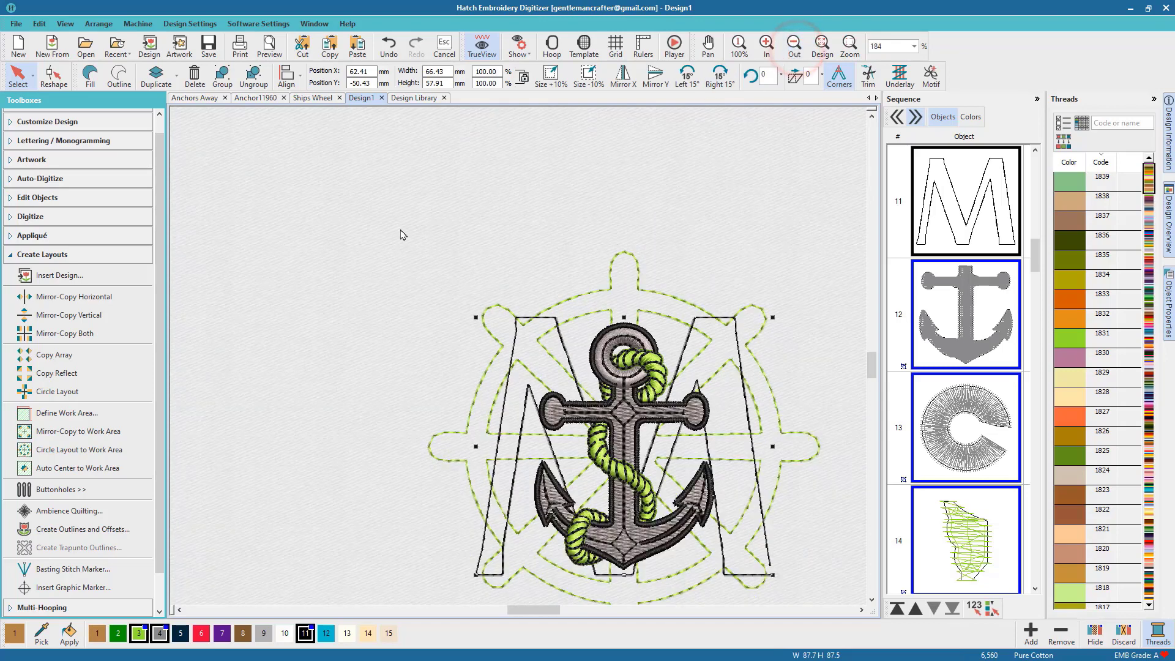
left_click_drag(401, 234, 746, 547)
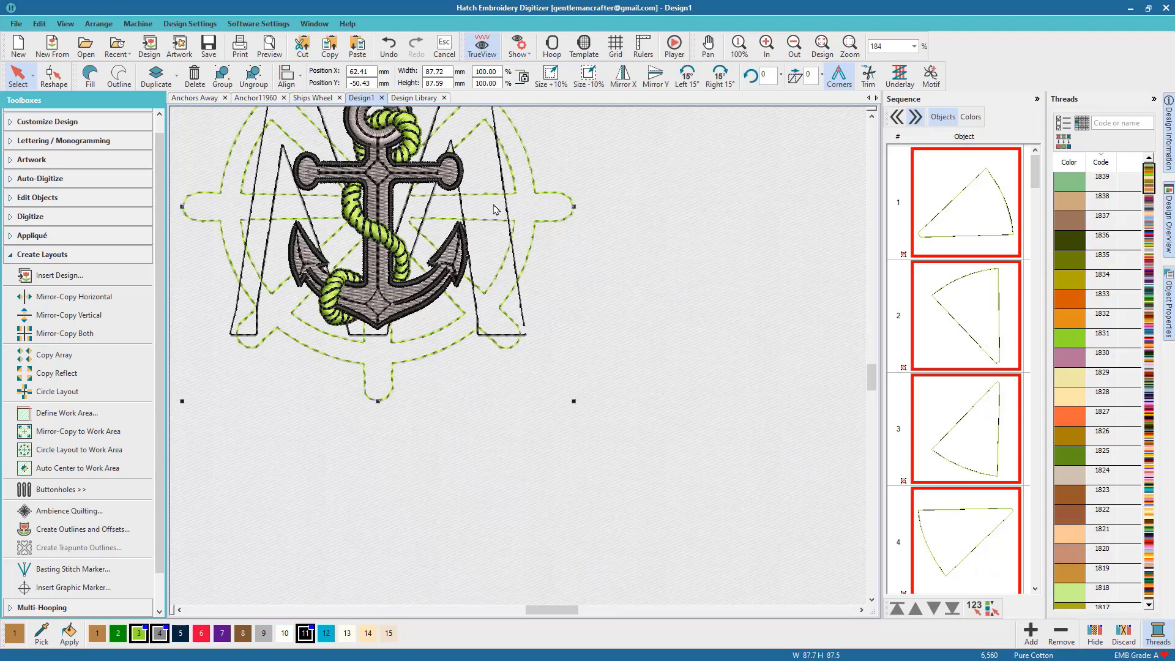
right_click(441, 178)
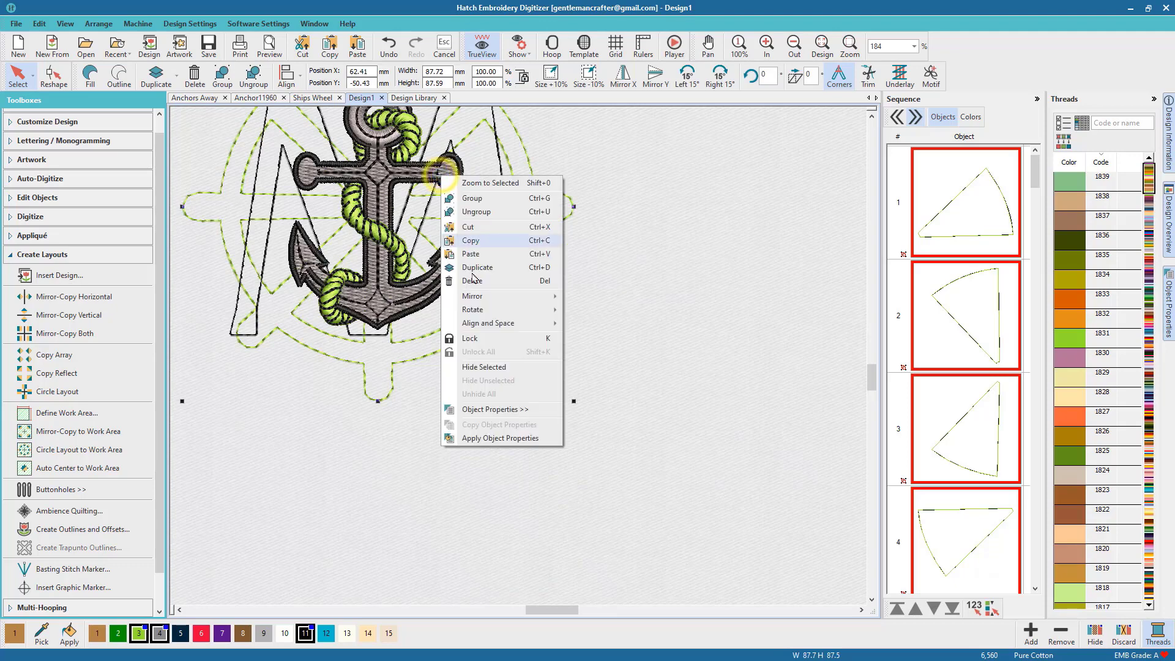
left_click(483, 326)
left_click(615, 338)
right_click(445, 177)
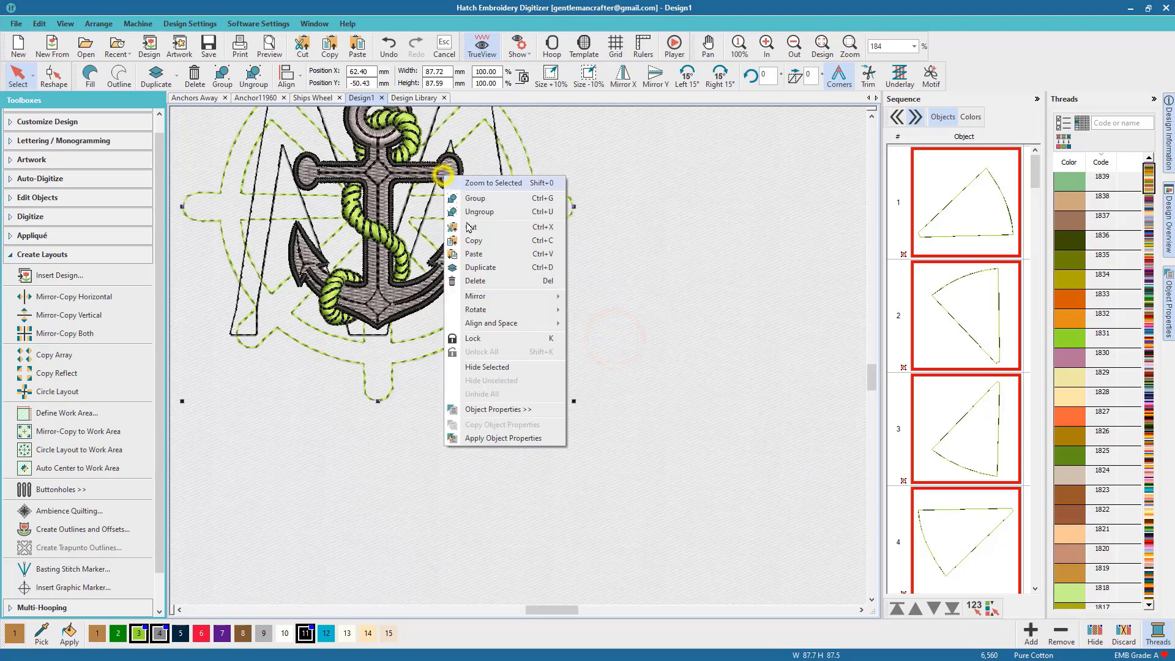
left_click(488, 322)
left_click(621, 379)
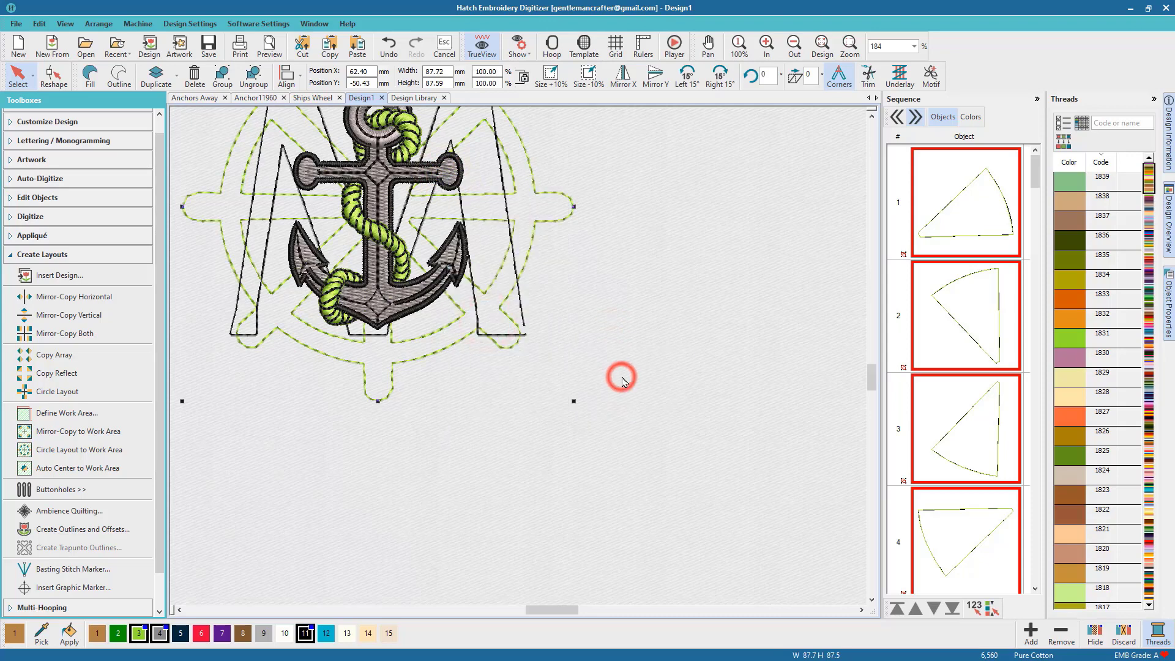
Play the stitch simulation of the complete combined design.
left_click(822, 46)
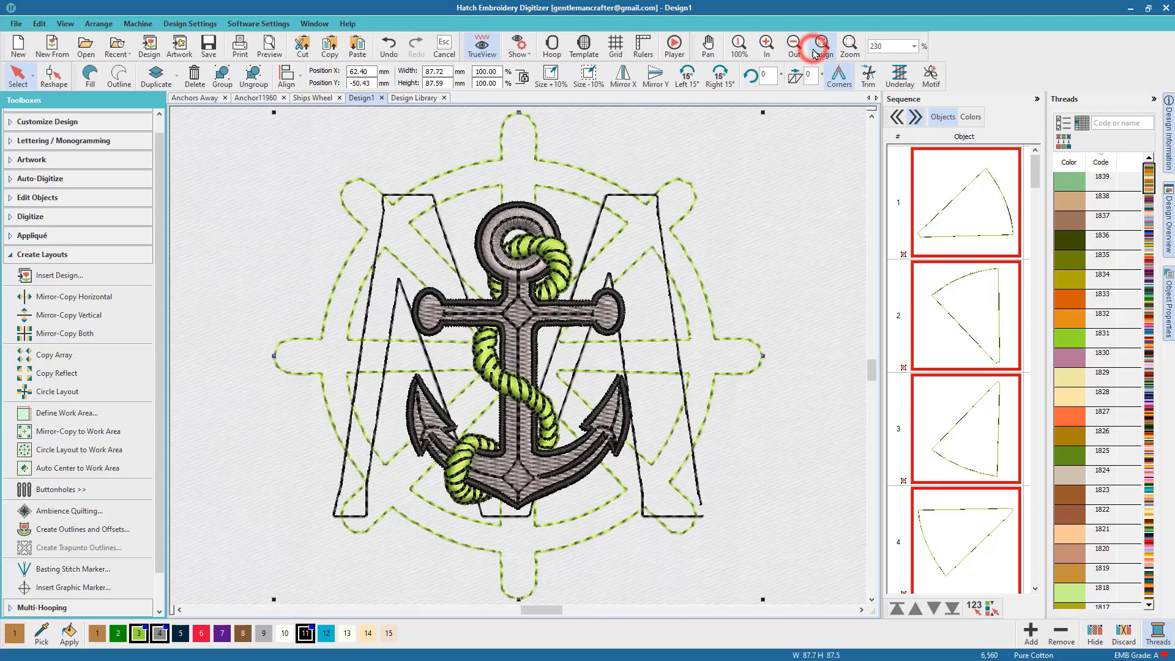
left_click(787, 181)
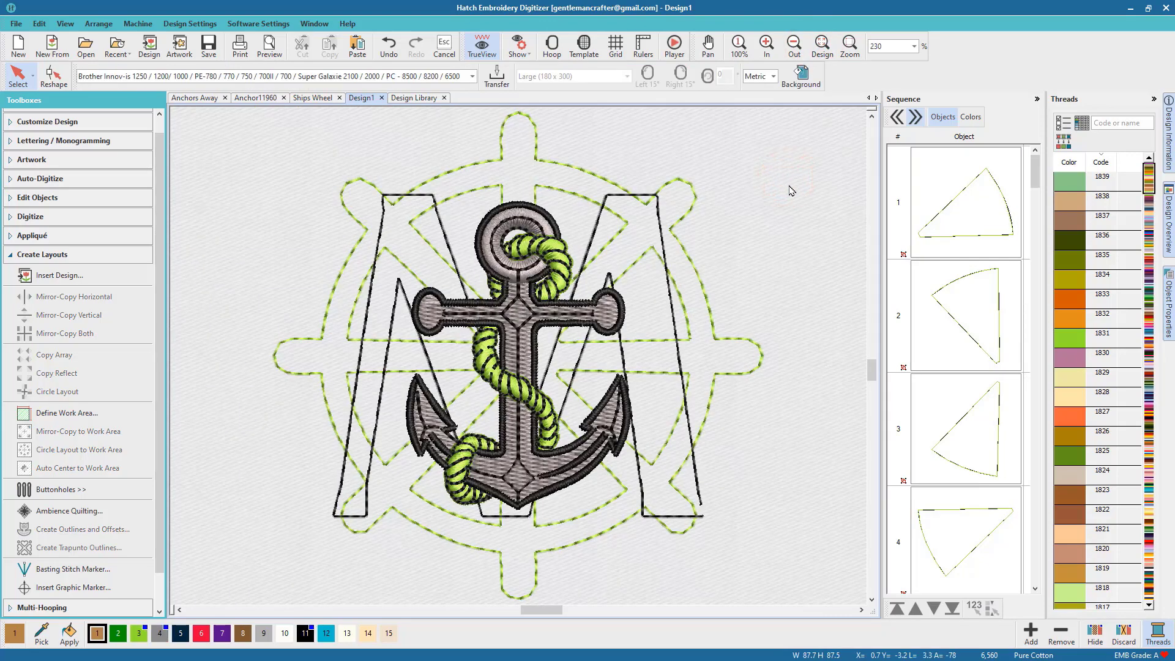
left_click(681, 49)
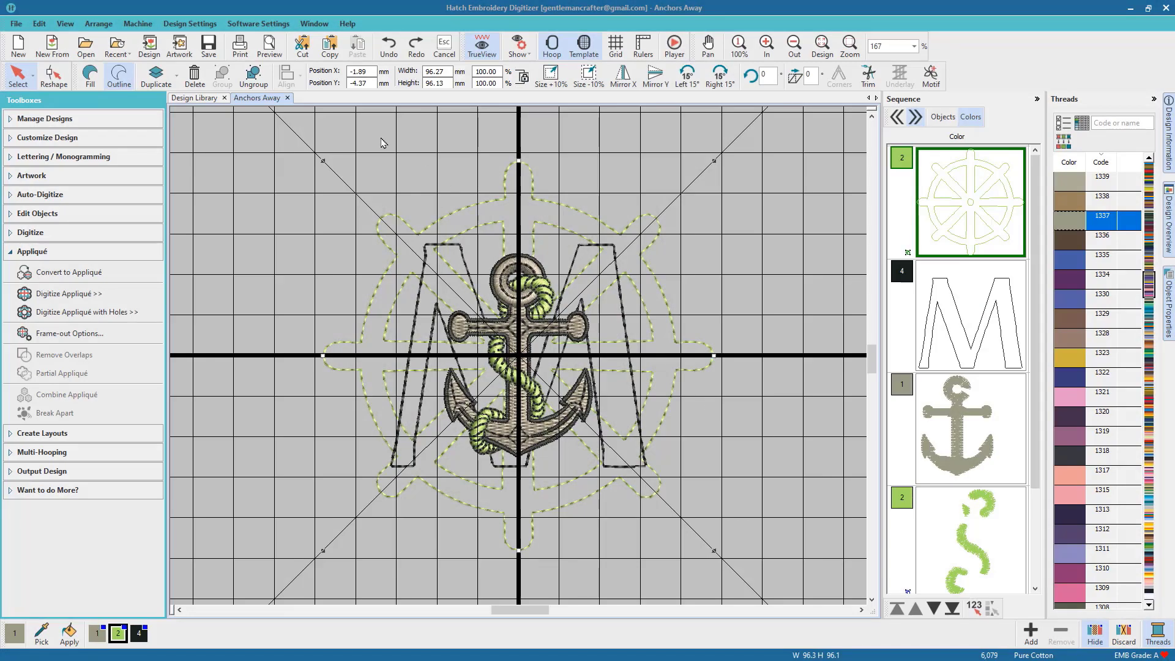
Review the Auto Fabric choices for the Anchors Away design and apply Pure Cotton.
left_click(190, 24)
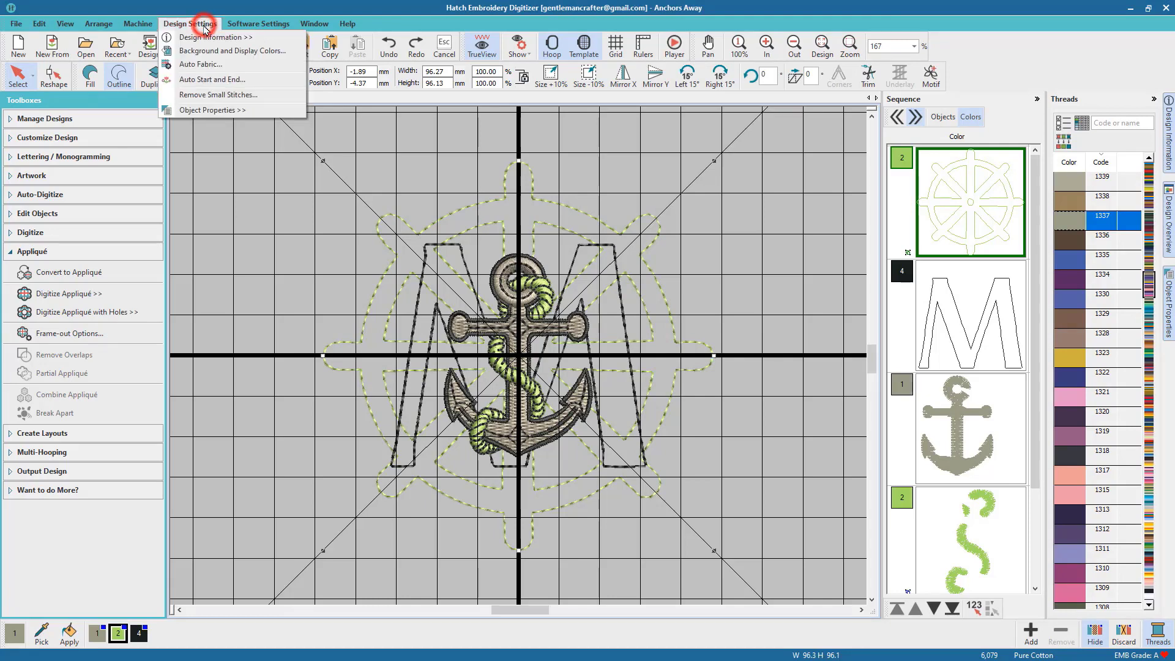
left_click(204, 64)
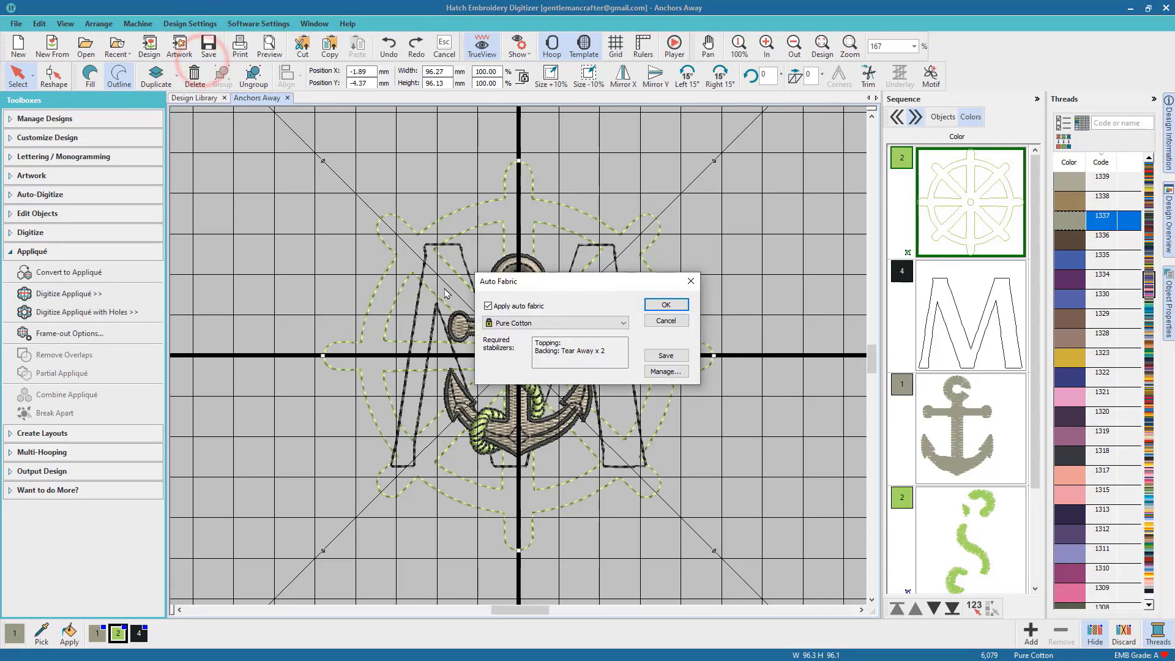
left_click(524, 327)
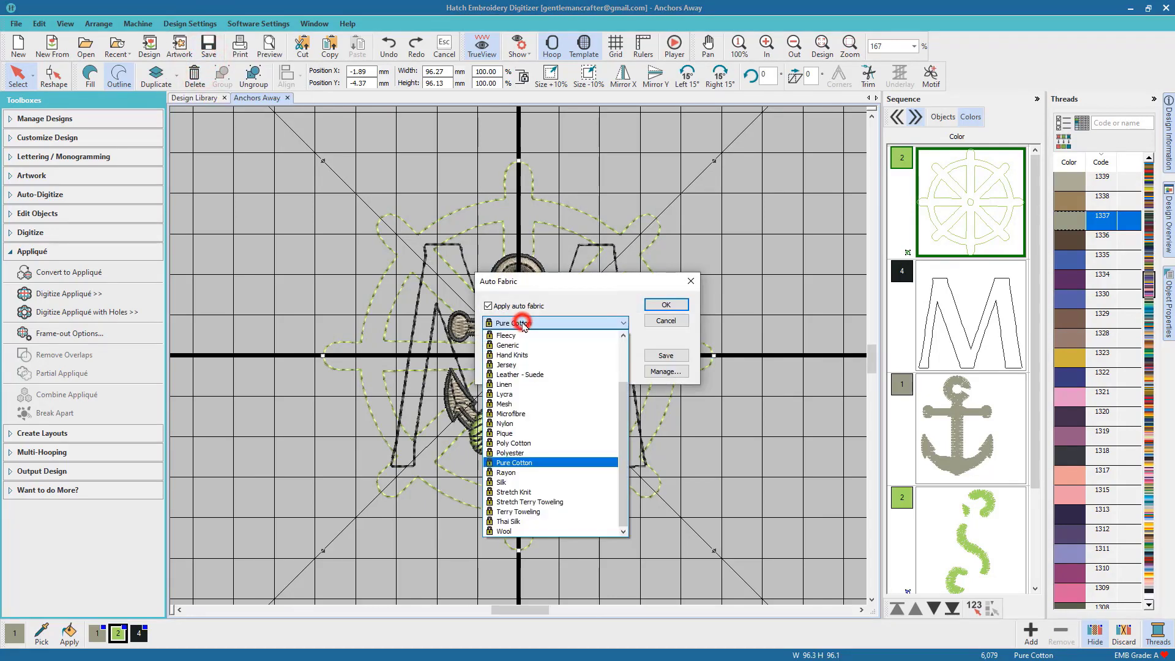
left_click(525, 324)
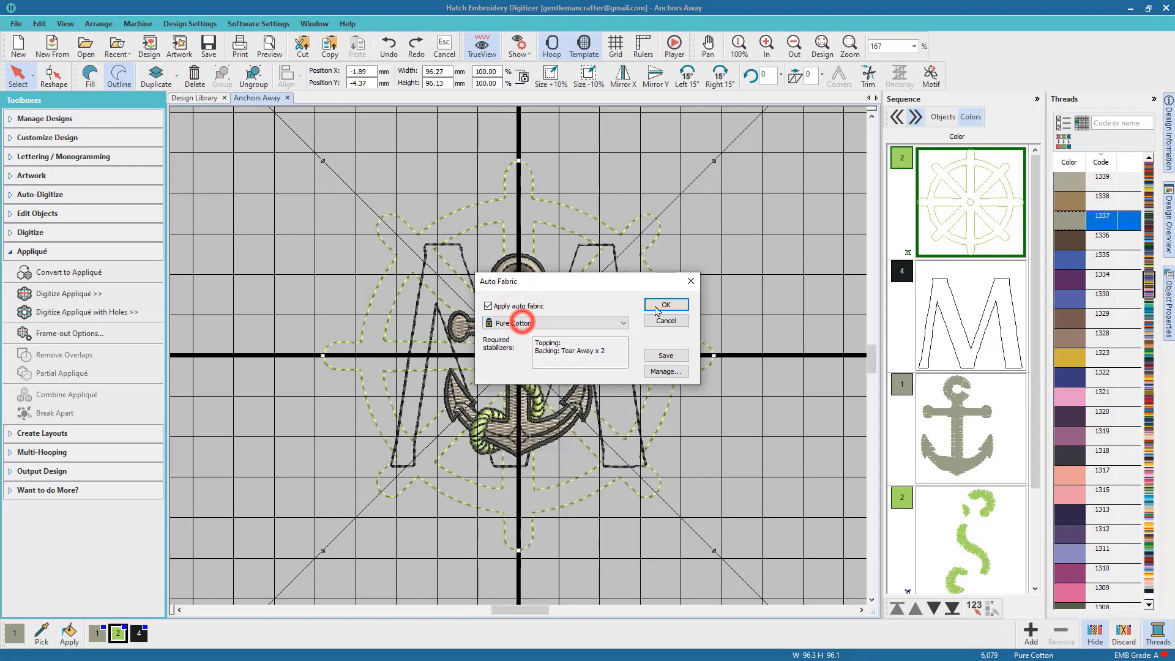
left_click(662, 304)
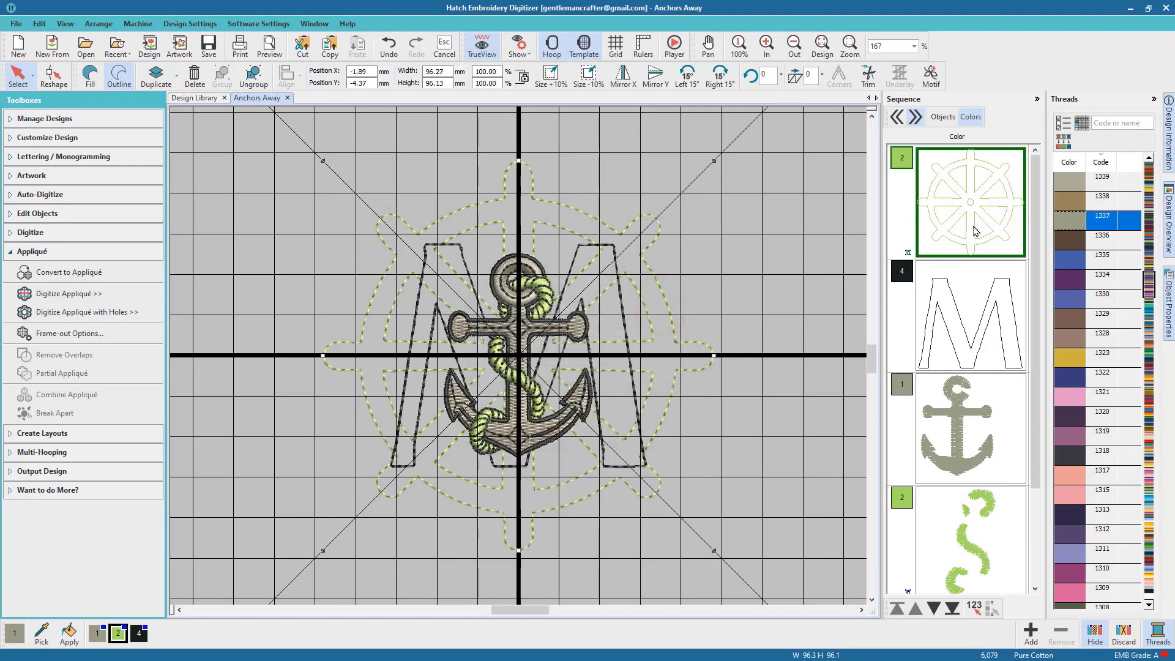
Ungroup the ship's wheel into its separate outline objects.
left_click(946, 119)
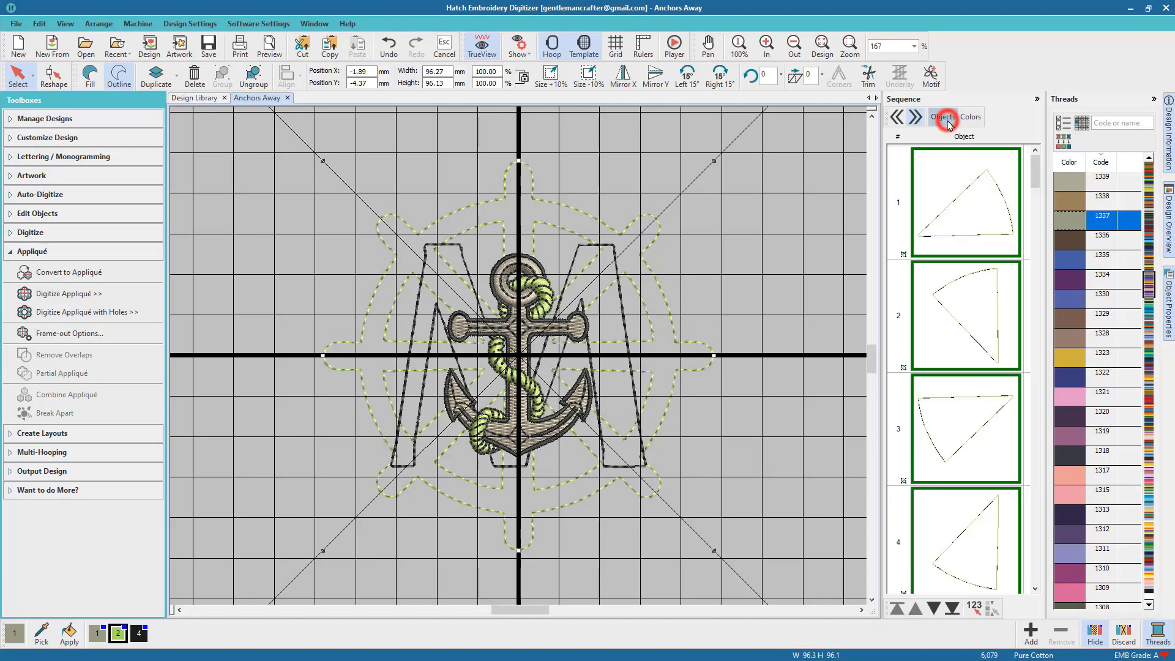
right_click(954, 188)
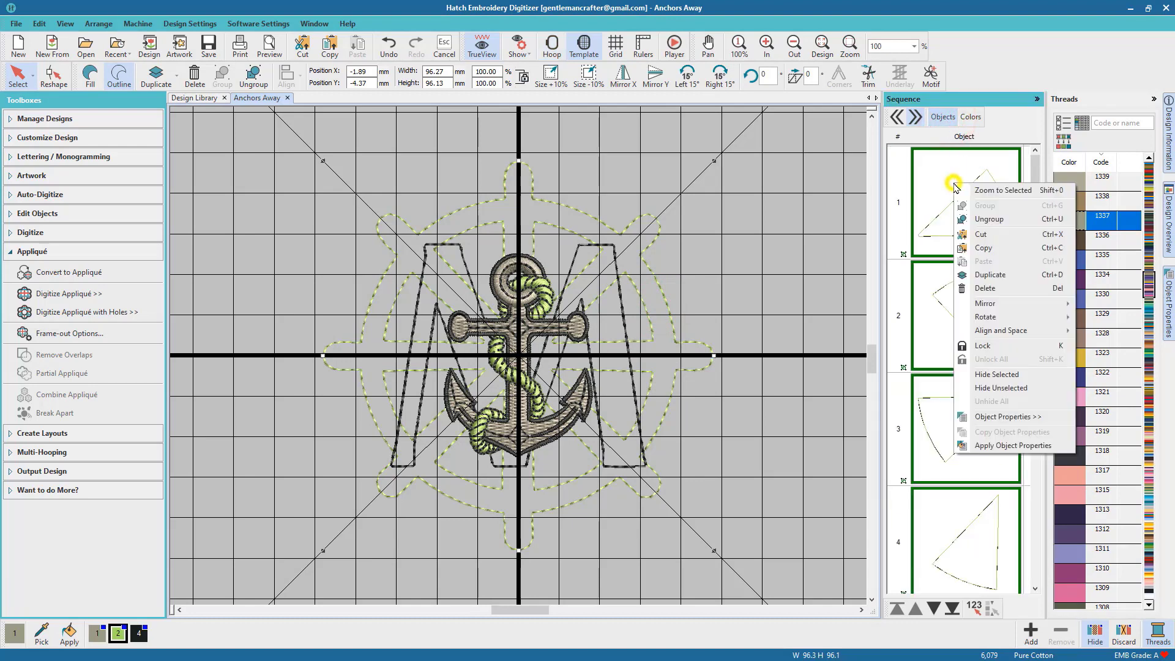
left_click(969, 220)
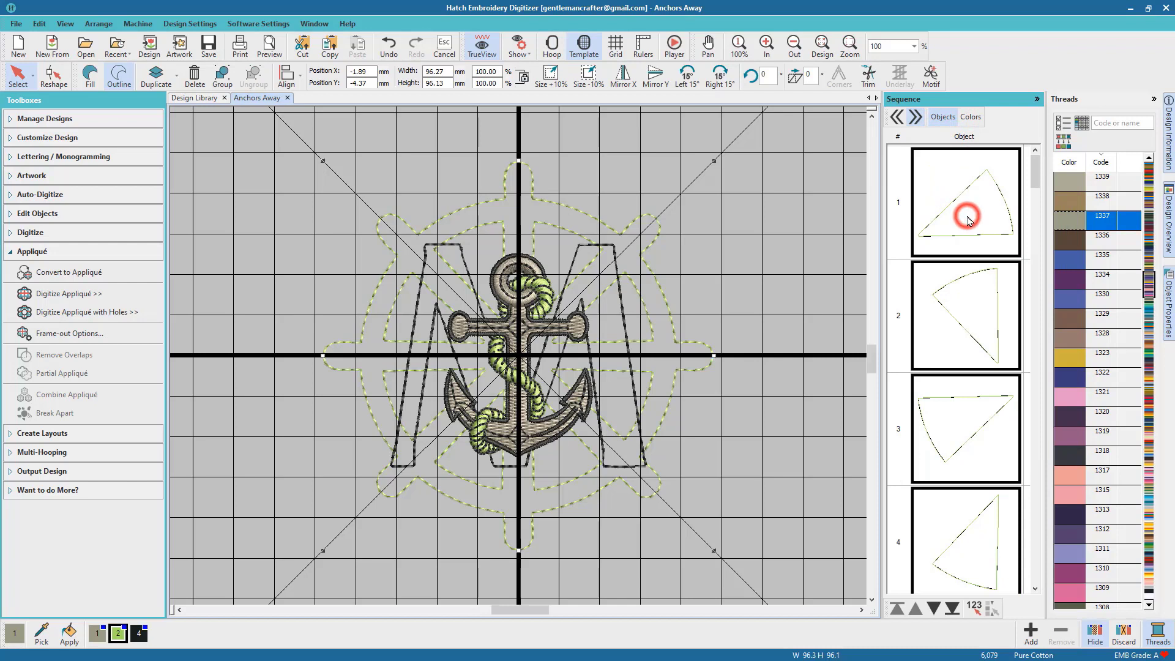
Move the small circle at the hub of the ship's wheel to the start of the stitching sequence.
left_click(965, 289)
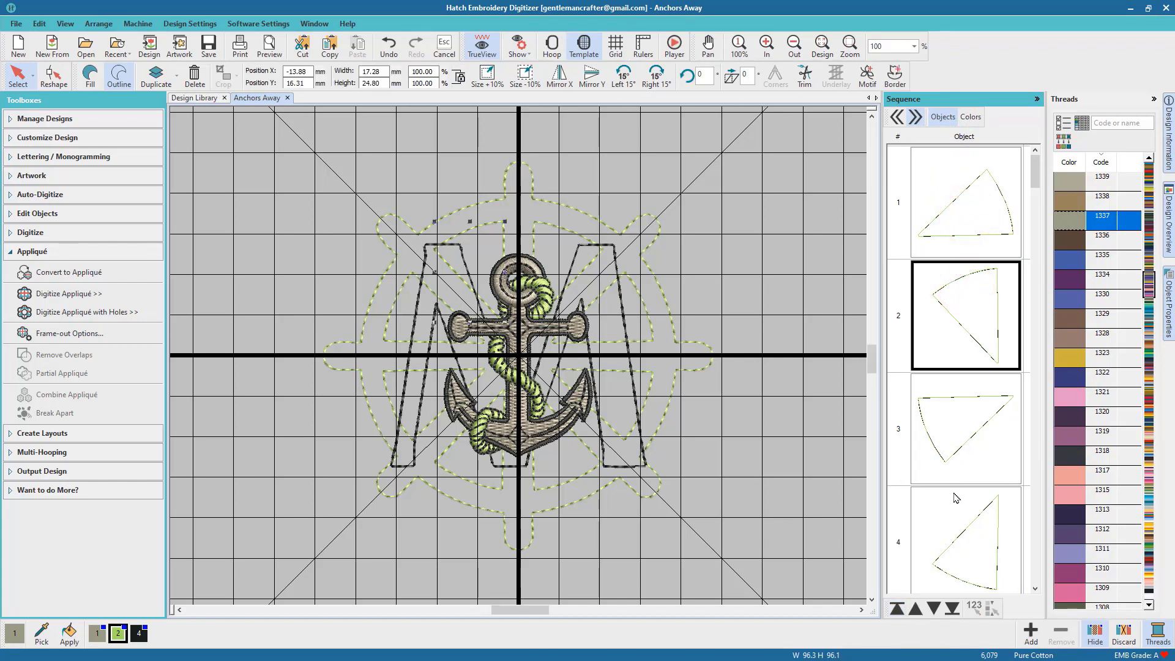
scroll(957, 497, "down", 3)
scroll(957, 497, "down", 4)
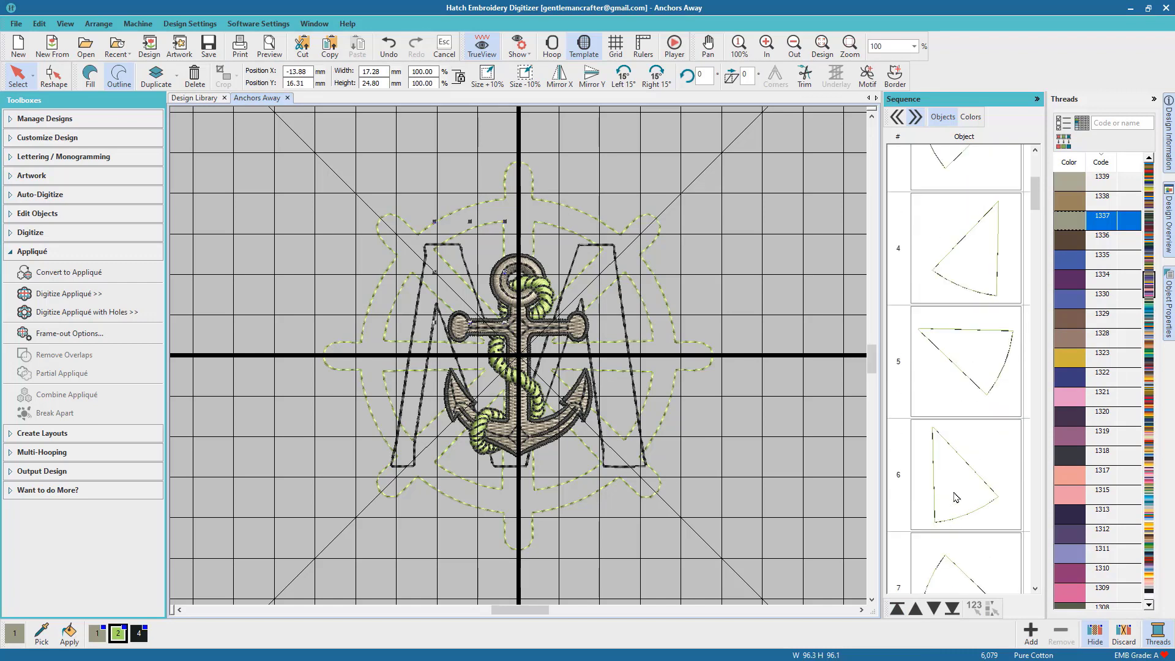
left_click(957, 498)
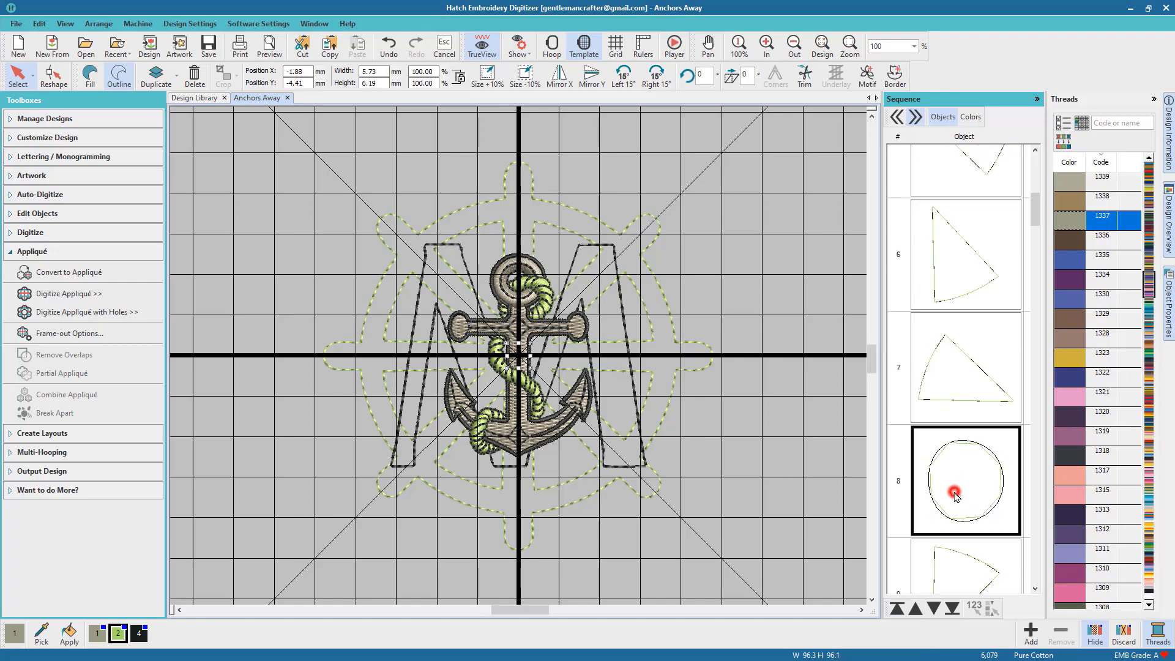
left_click(897, 609)
Move the wheel's two segments beside the right spoke to the start of the stitching sequence, the upper one before the lower one.
left_click(972, 347)
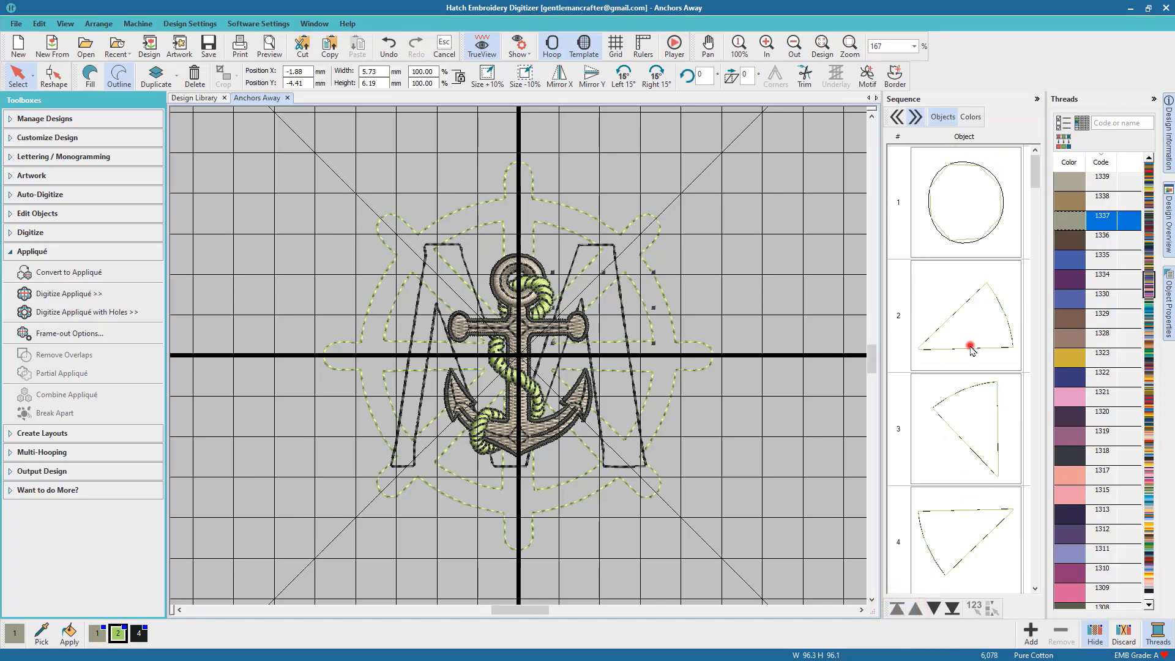
left_click(897, 608)
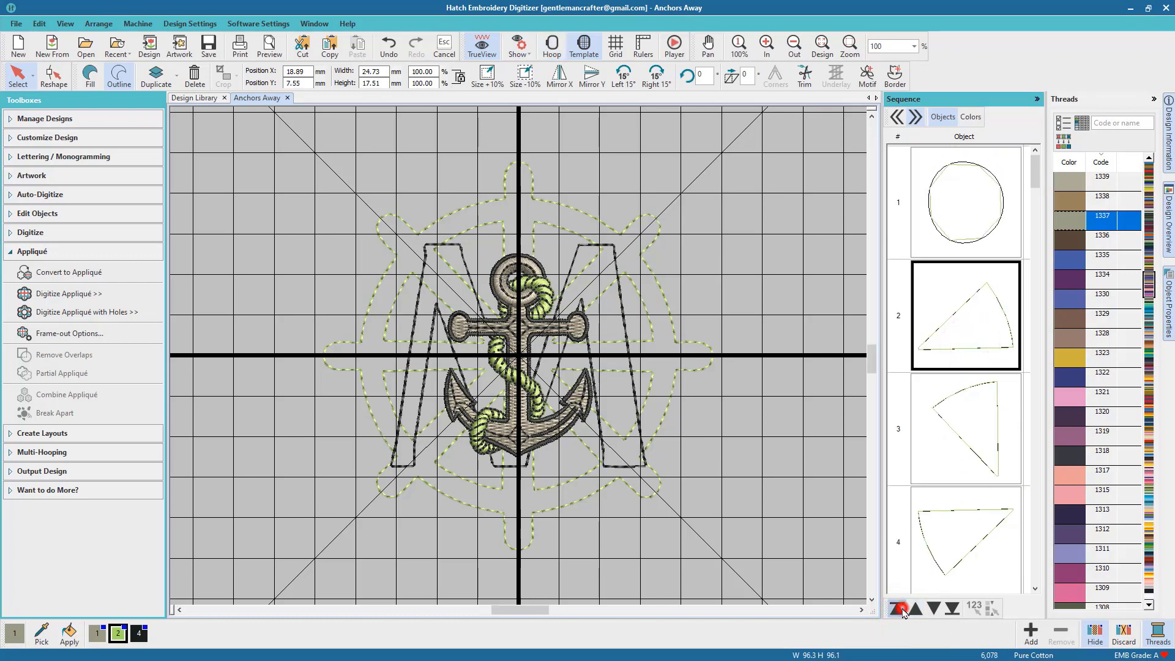
scroll(969, 450, "down", 5)
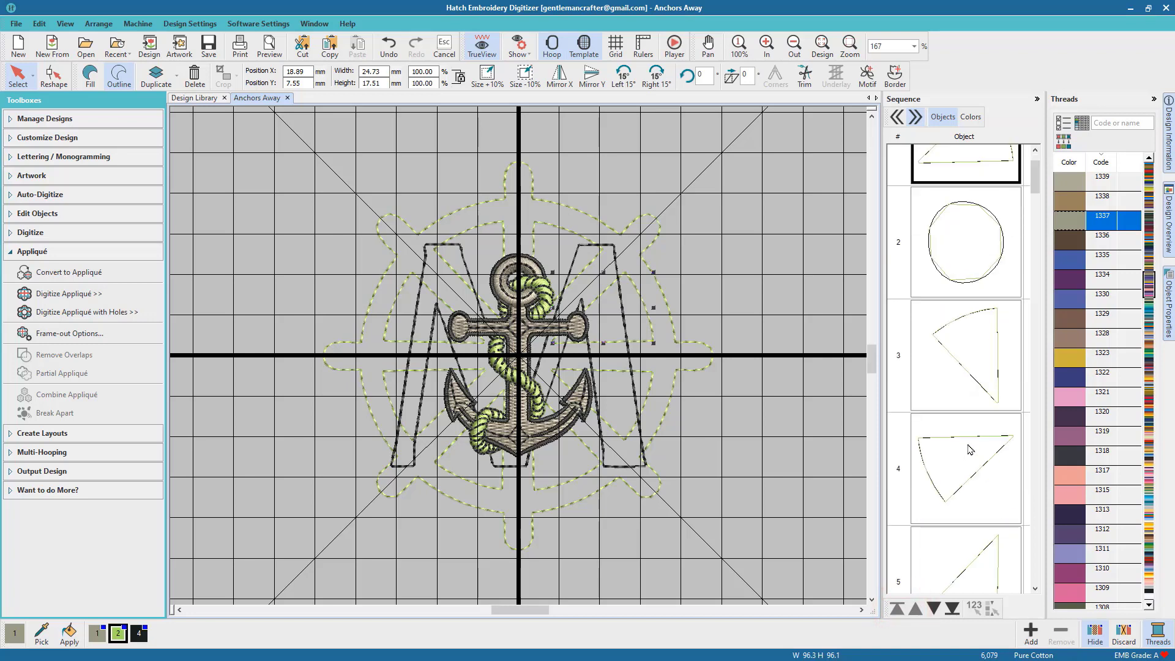
left_click(966, 432)
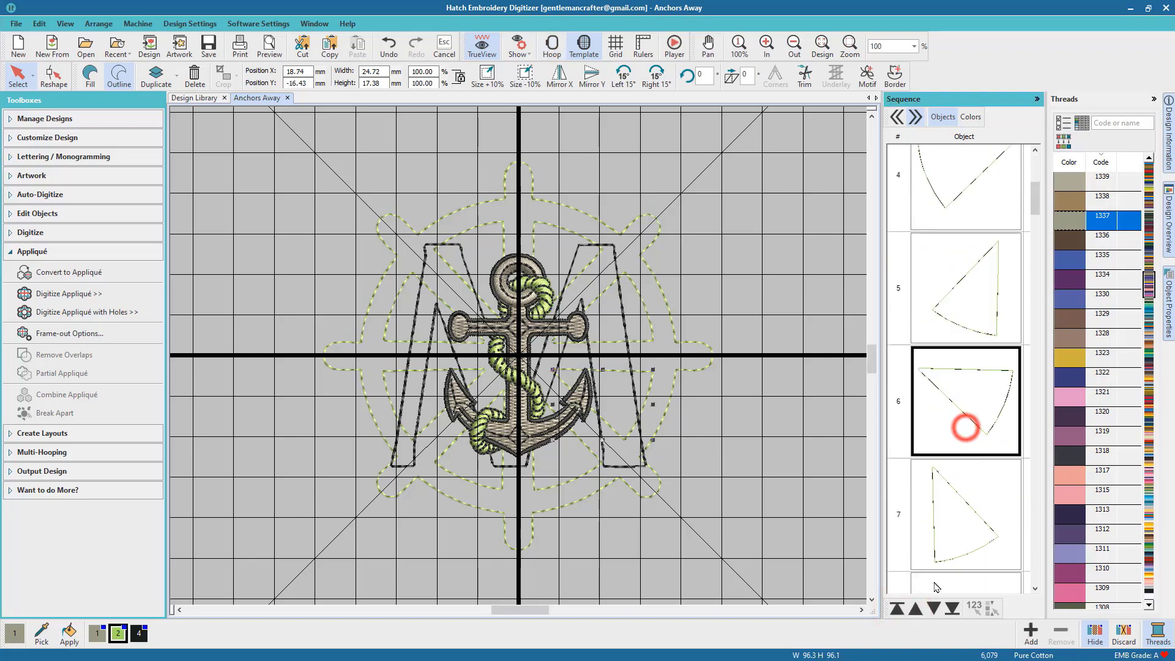
left_click(897, 608)
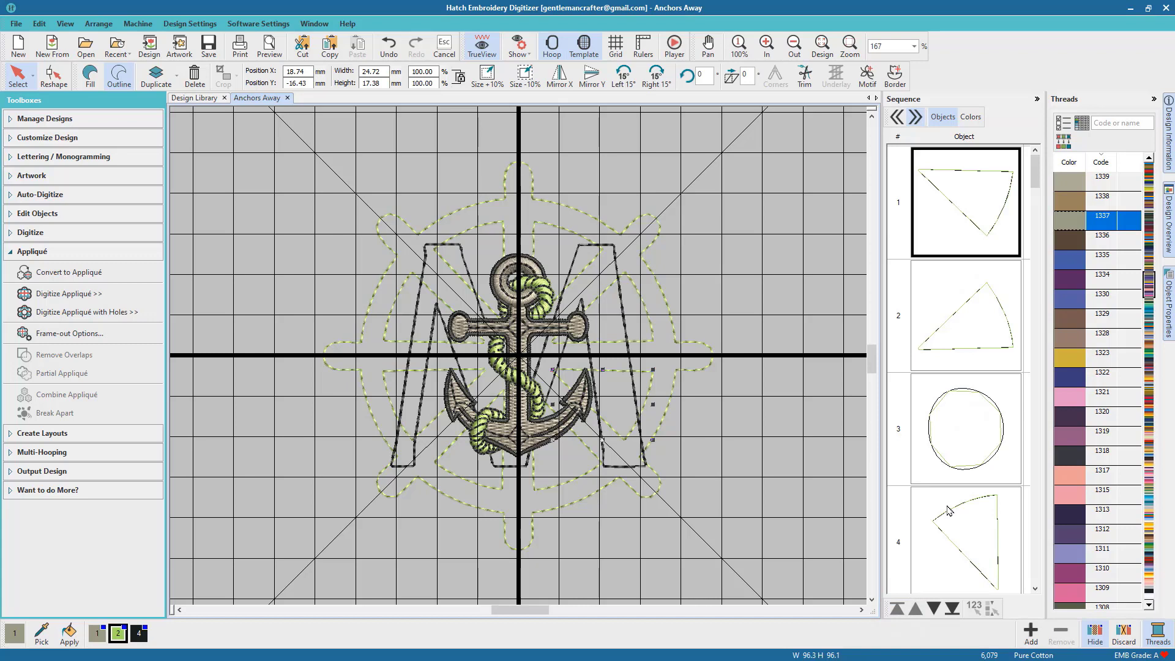
Move the wheel segments right and left of the lower vertical spoke to the start of the sequence, one after the other.
scroll(947, 510, "down", 4)
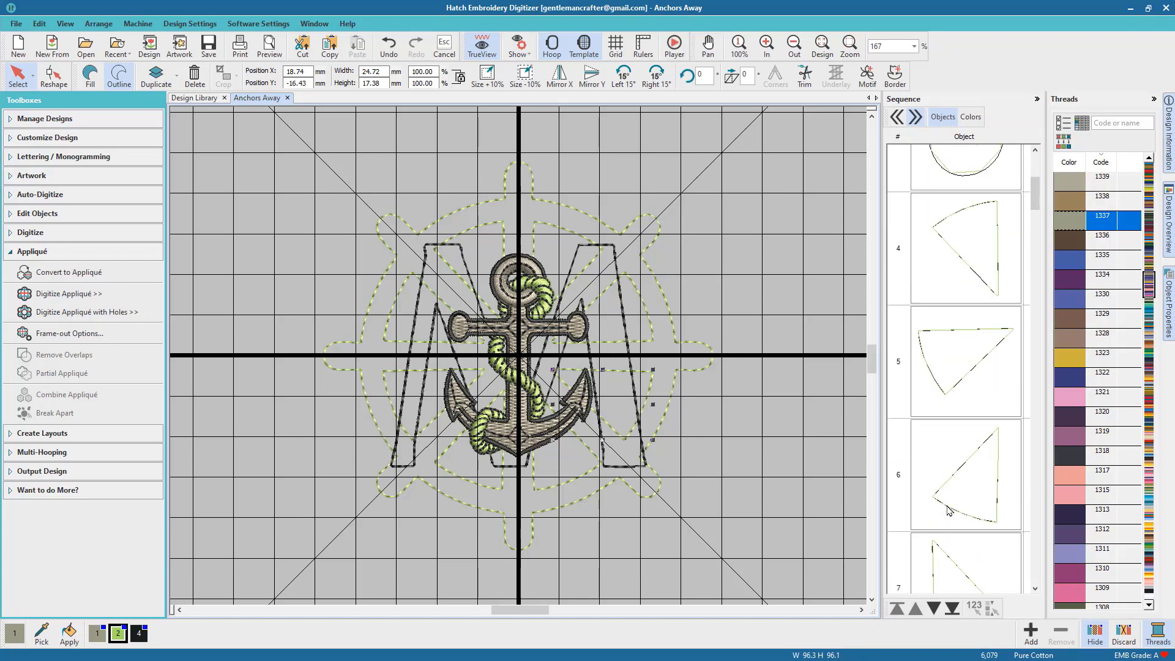
scroll(948, 509, "down", 1)
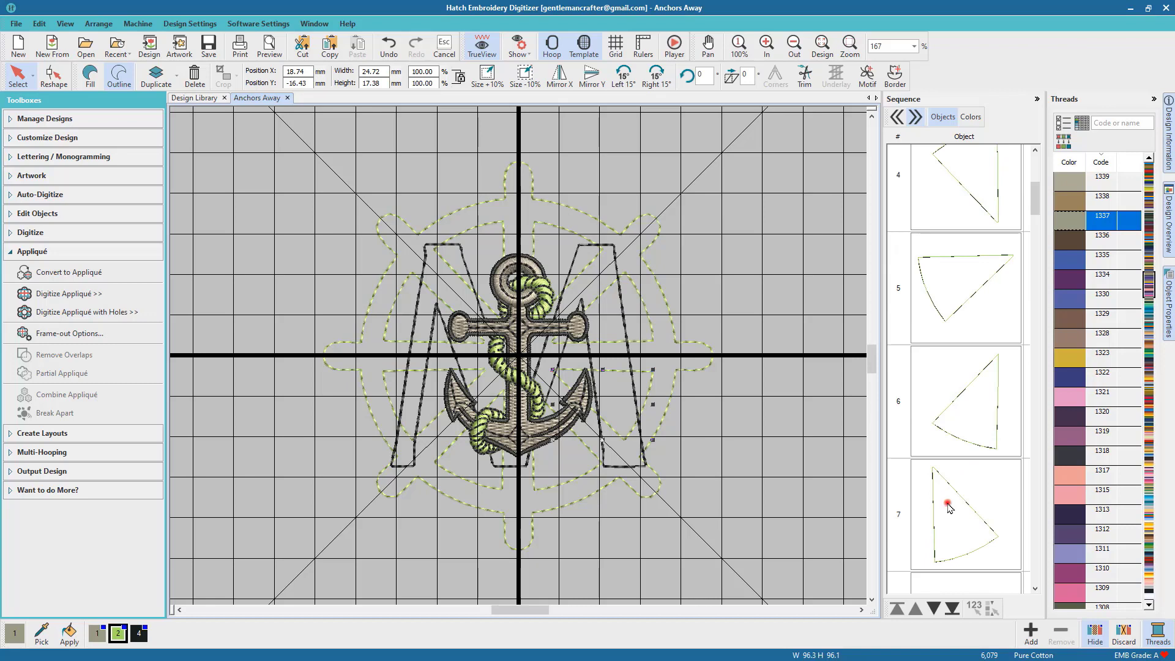
left_click(949, 508)
left_click(897, 608)
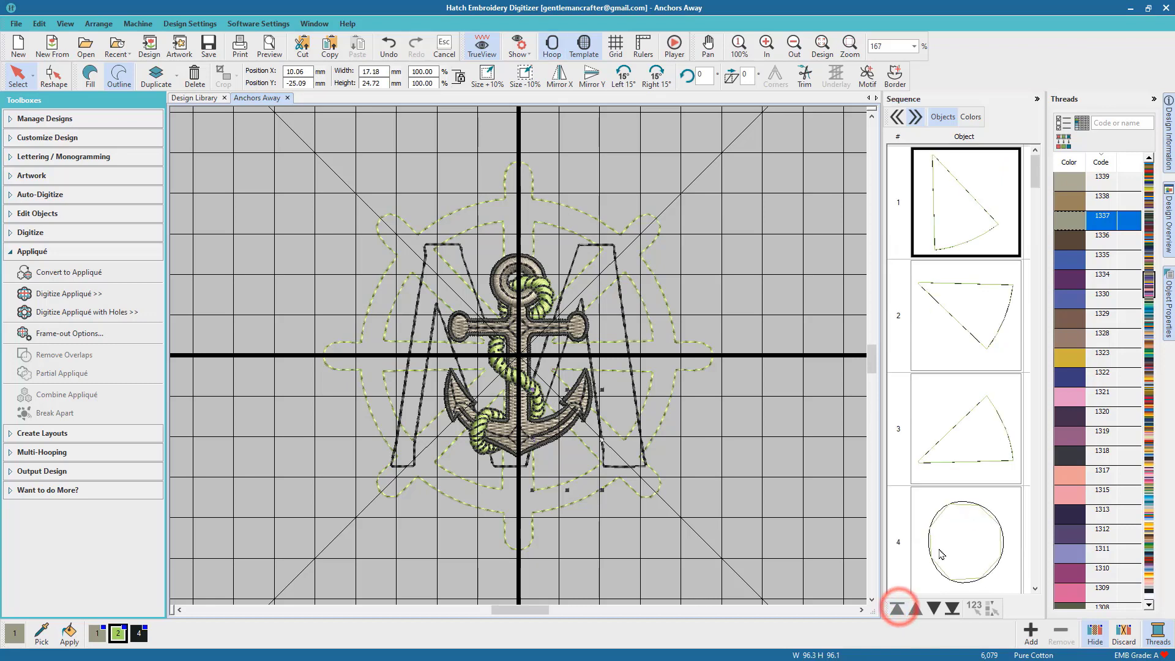
scroll(941, 554, "down", 5)
left_click(943, 545)
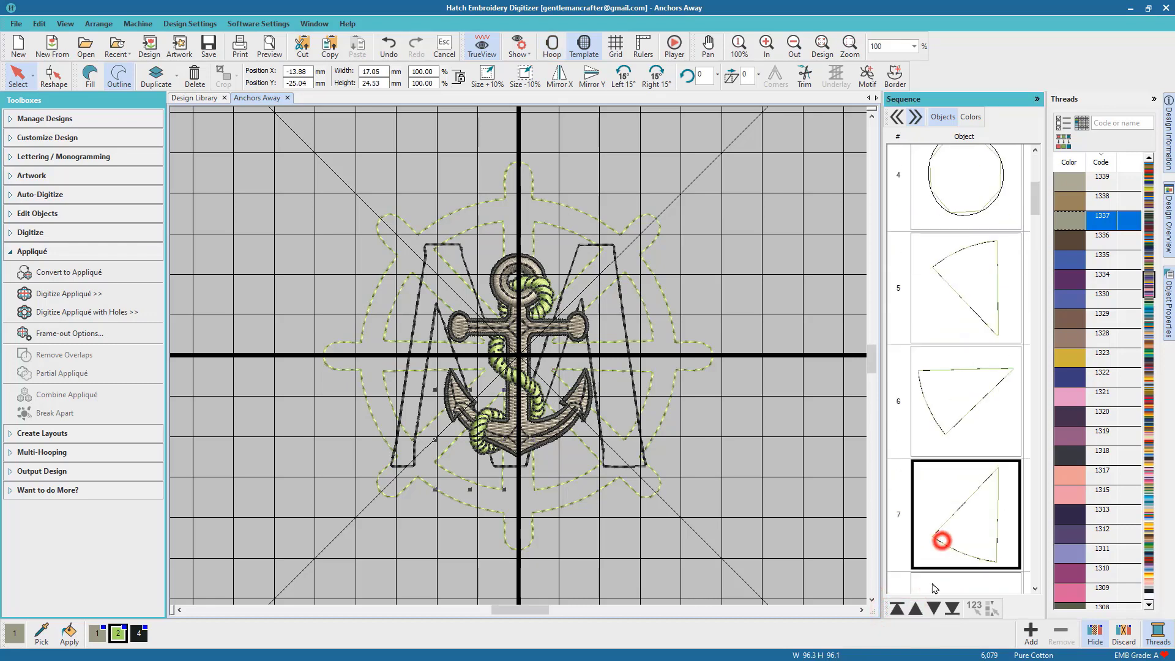
left_click(897, 608)
Move the wheel segments below and above the left spoke to the start of the sequence, one after the other.
scroll(941, 545, "down", 5)
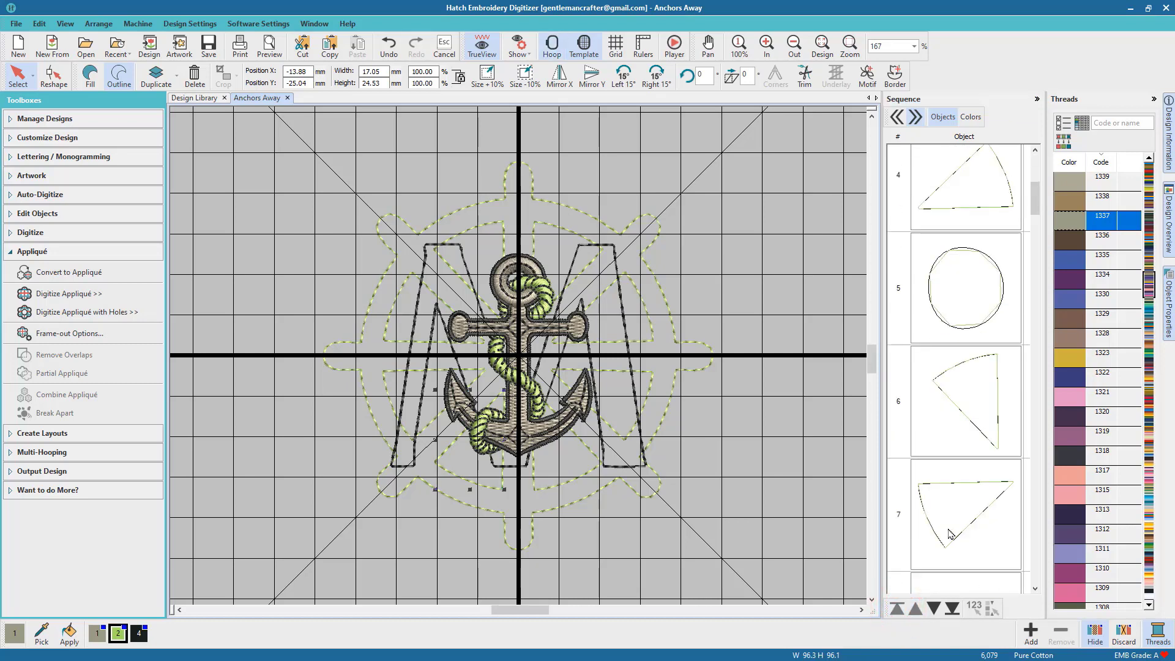
left_click(950, 532)
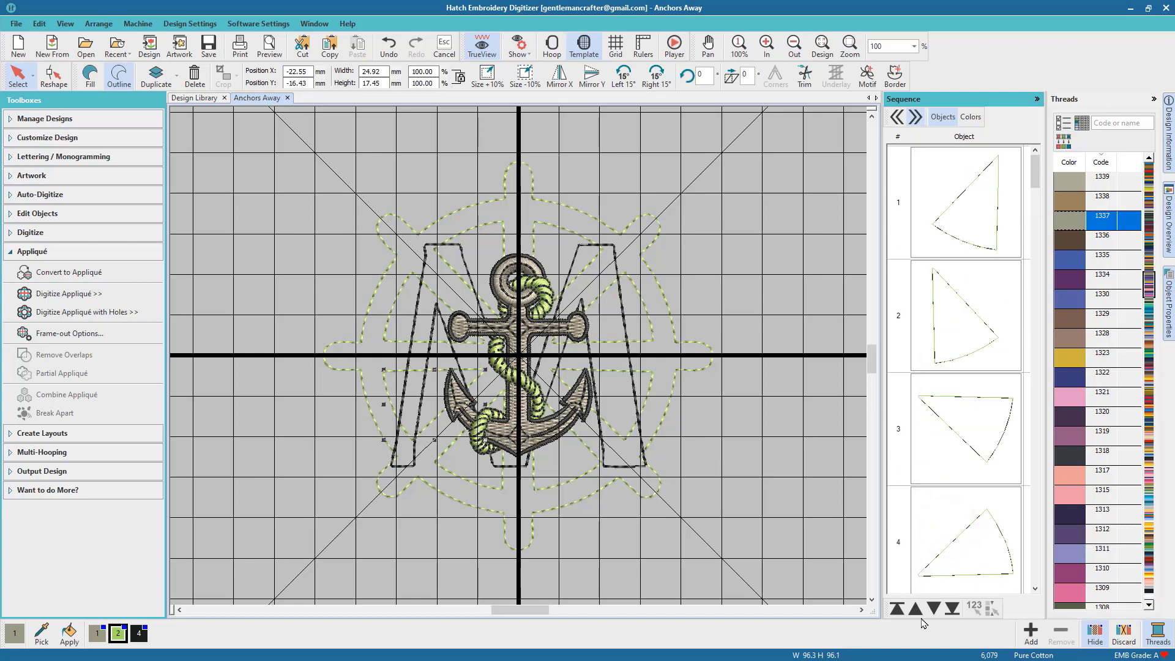
left_click(897, 608)
scroll(952, 569, "down", 2)
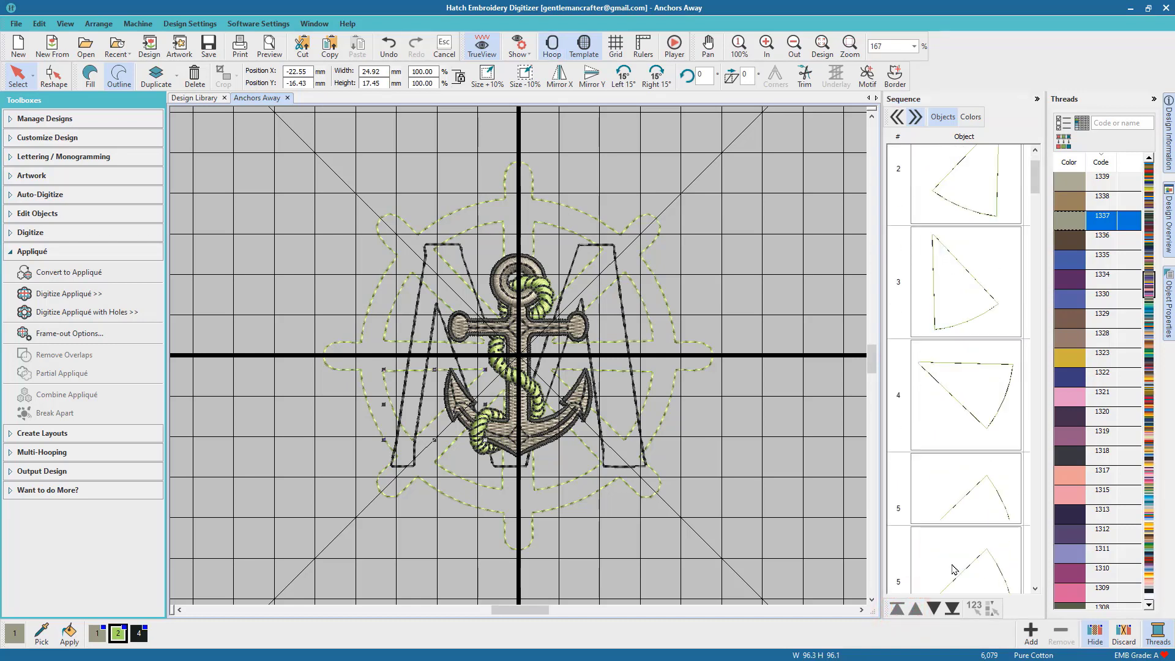
scroll(952, 569, "down", 1)
scroll(953, 569, "down", 4)
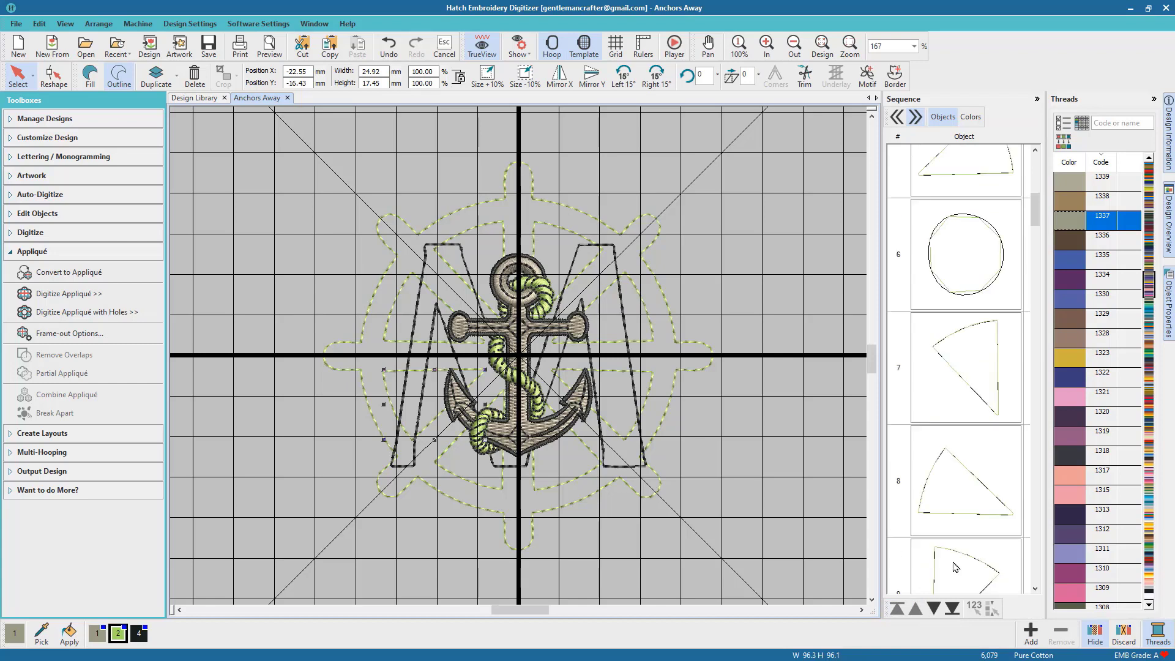
scroll(956, 567, "down", 1)
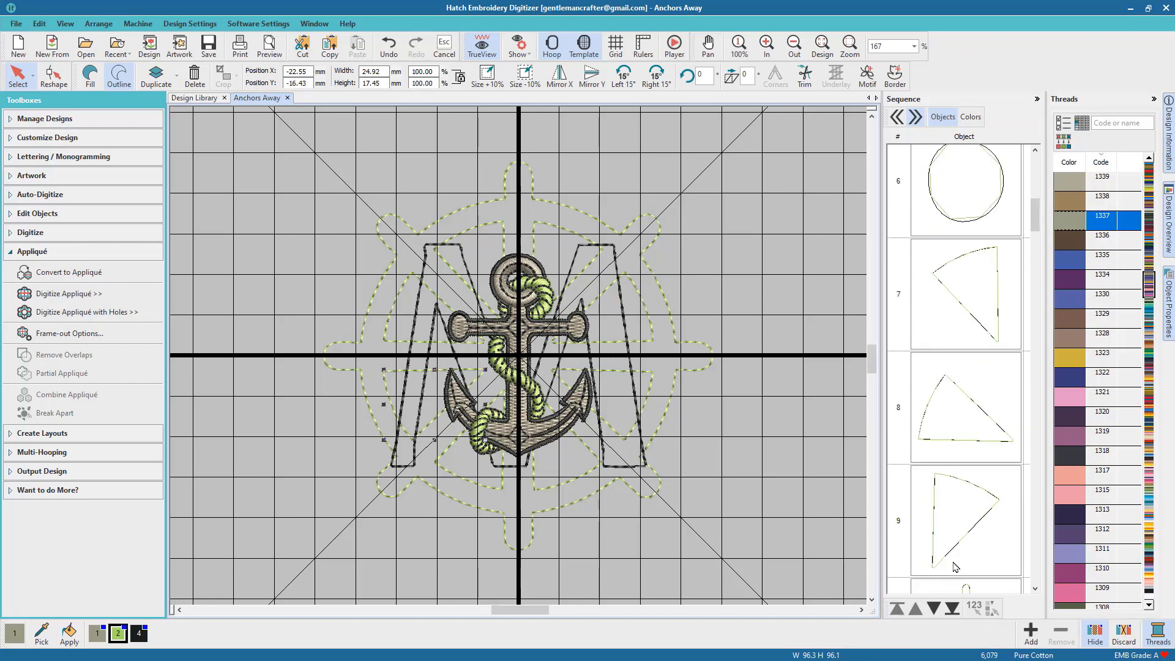
scroll(955, 567, "up", 1)
left_click(959, 506)
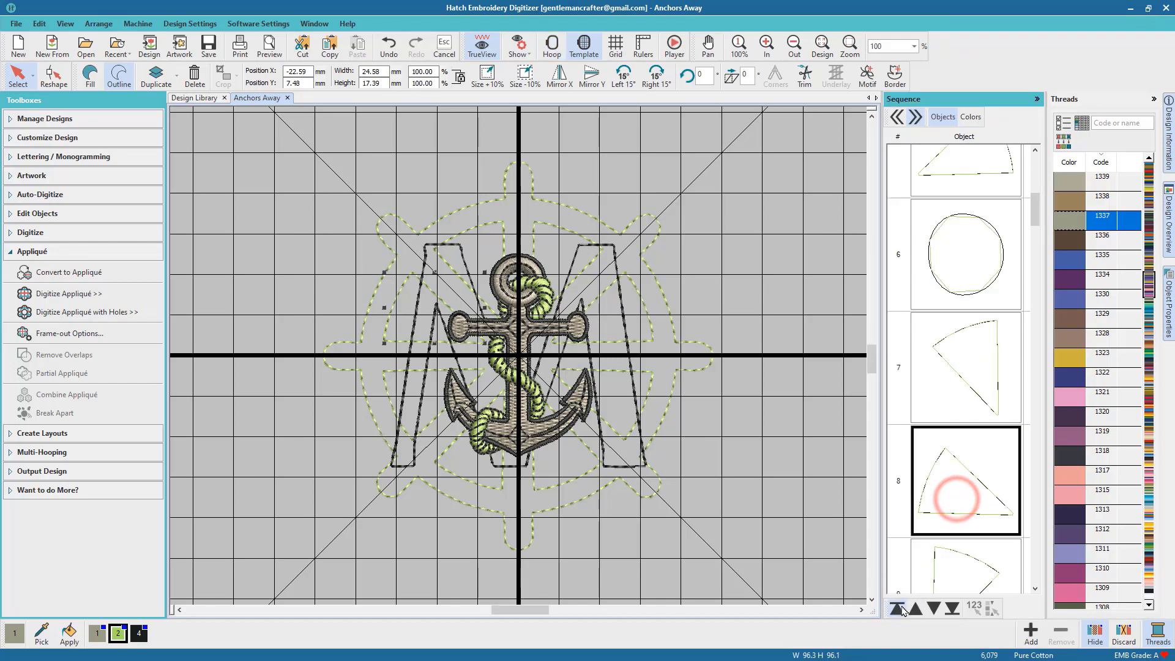
left_click(900, 607)
Move the wheel segments left and right of the upper vertical spoke to the start of the sequence, one after the other.
scroll(956, 546, "down", 6)
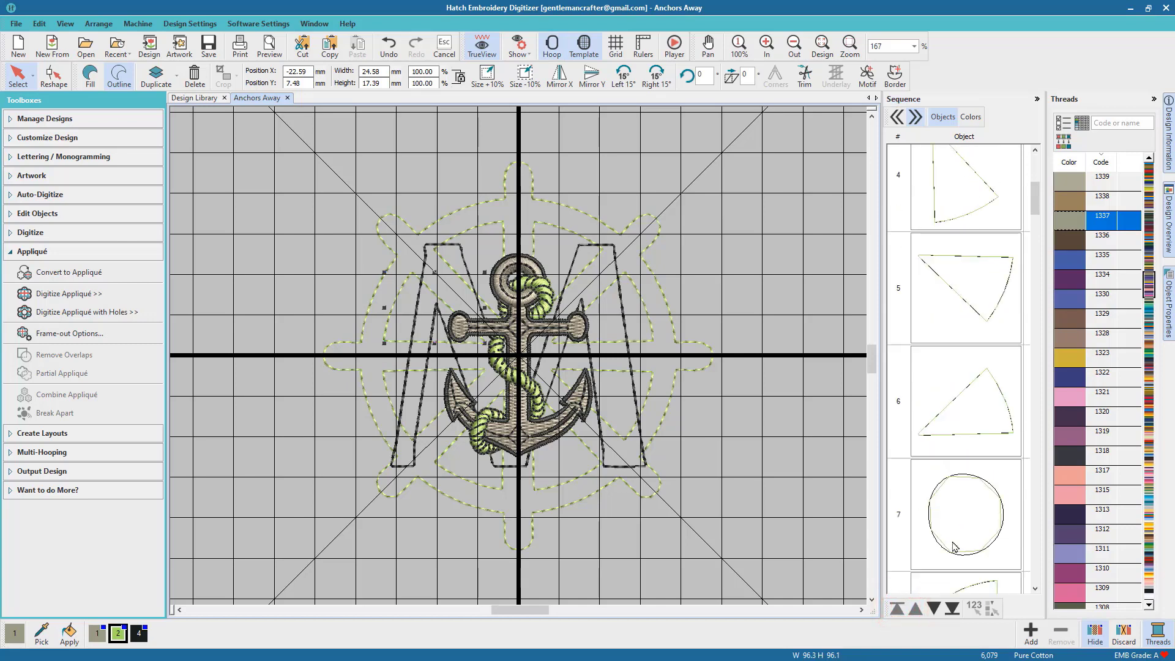
left_click(957, 540)
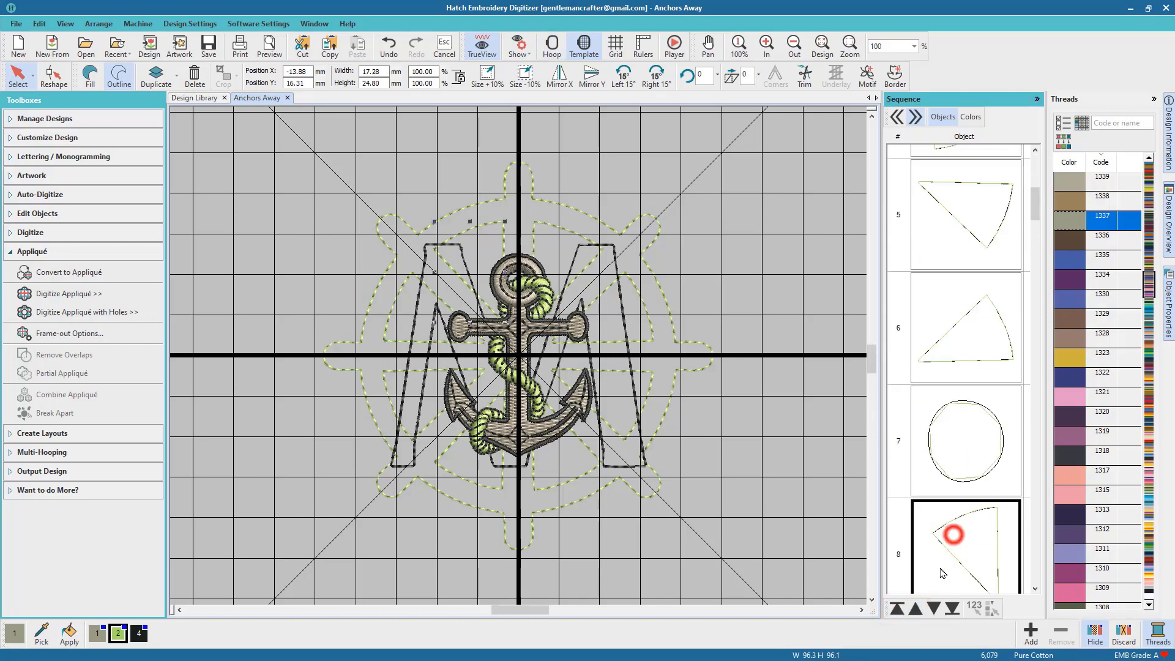
left_click(898, 608)
scroll(961, 561, "down", 3)
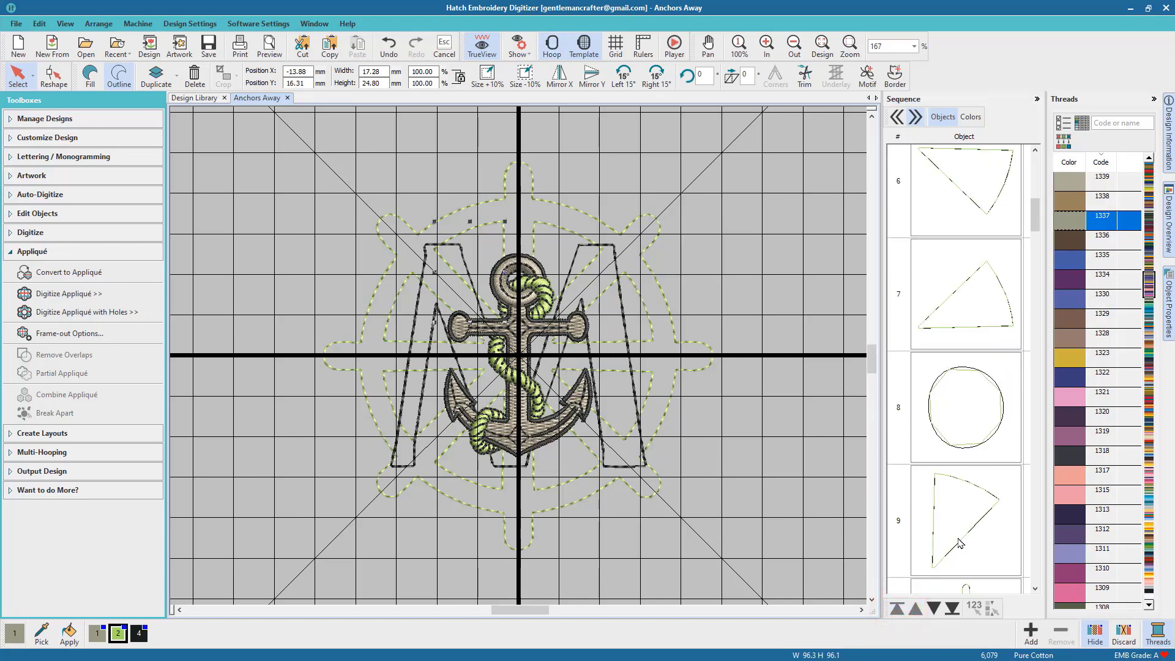
left_click(959, 541)
left_click(898, 608)
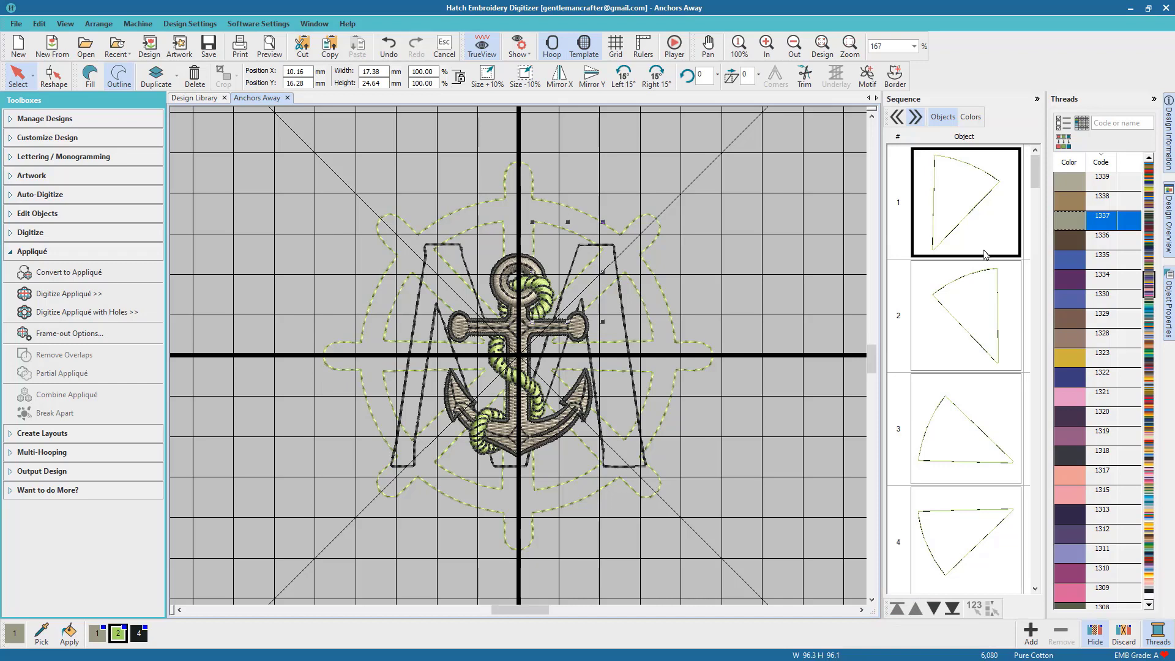
Review the stitching order from the wheel segments through the hub circle, wheel outline, letter M and anchor fills to the rope.
scroll(985, 336, "down", 2)
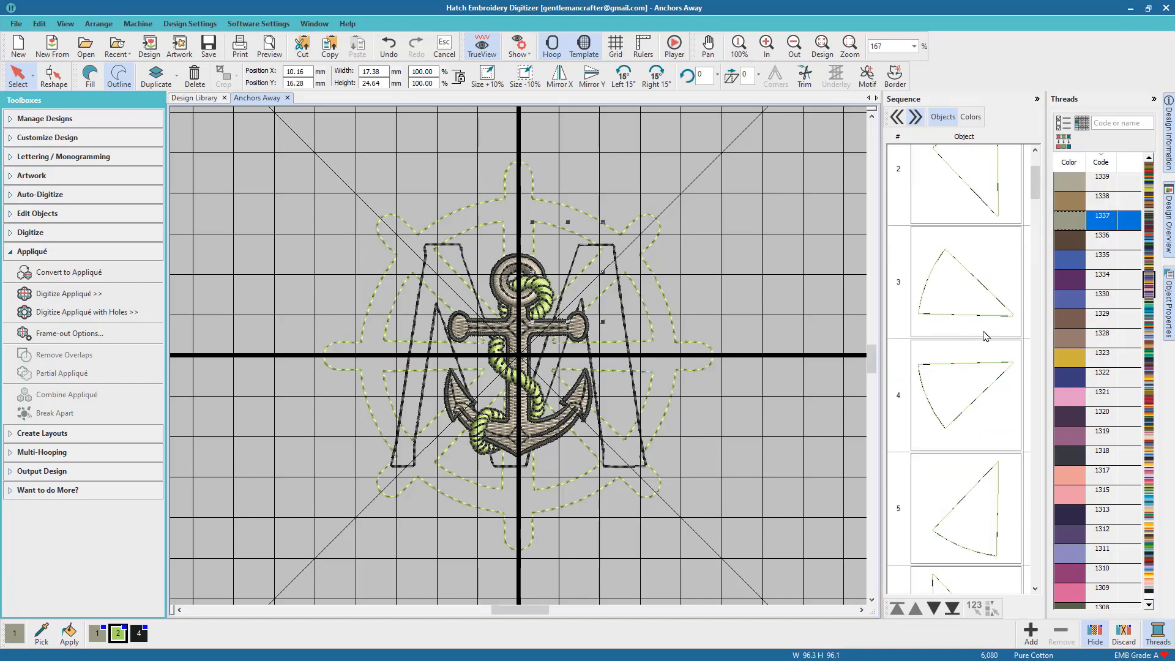
scroll(984, 336, "down", 5)
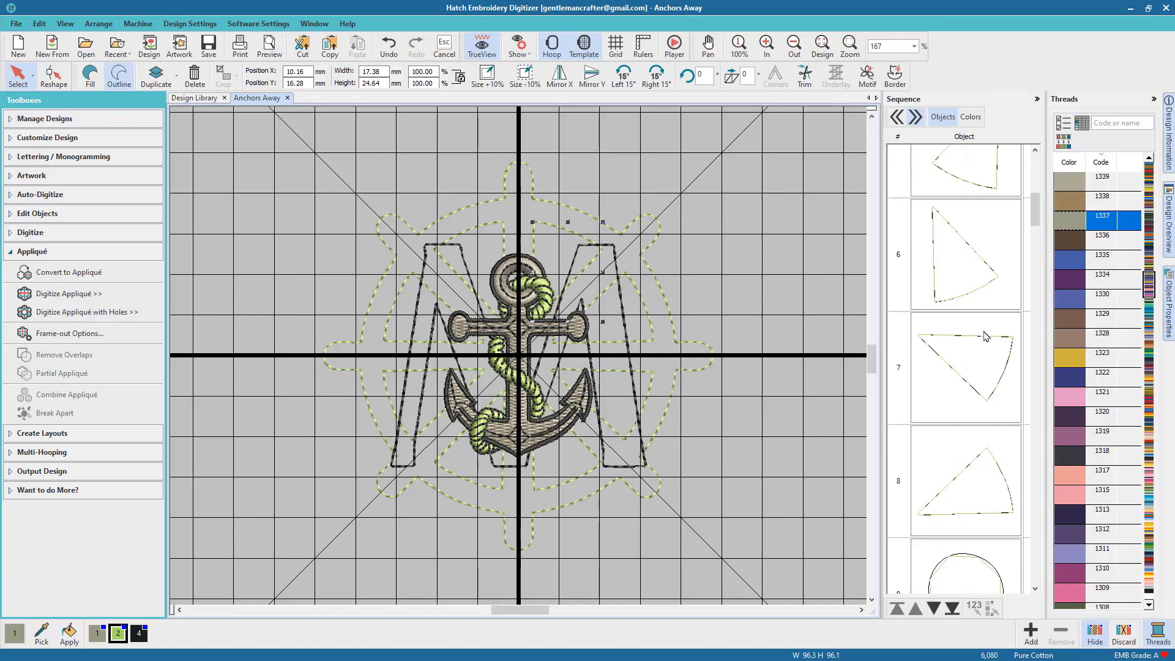
scroll(985, 336, "down", 2)
scroll(985, 336, "down", 2)
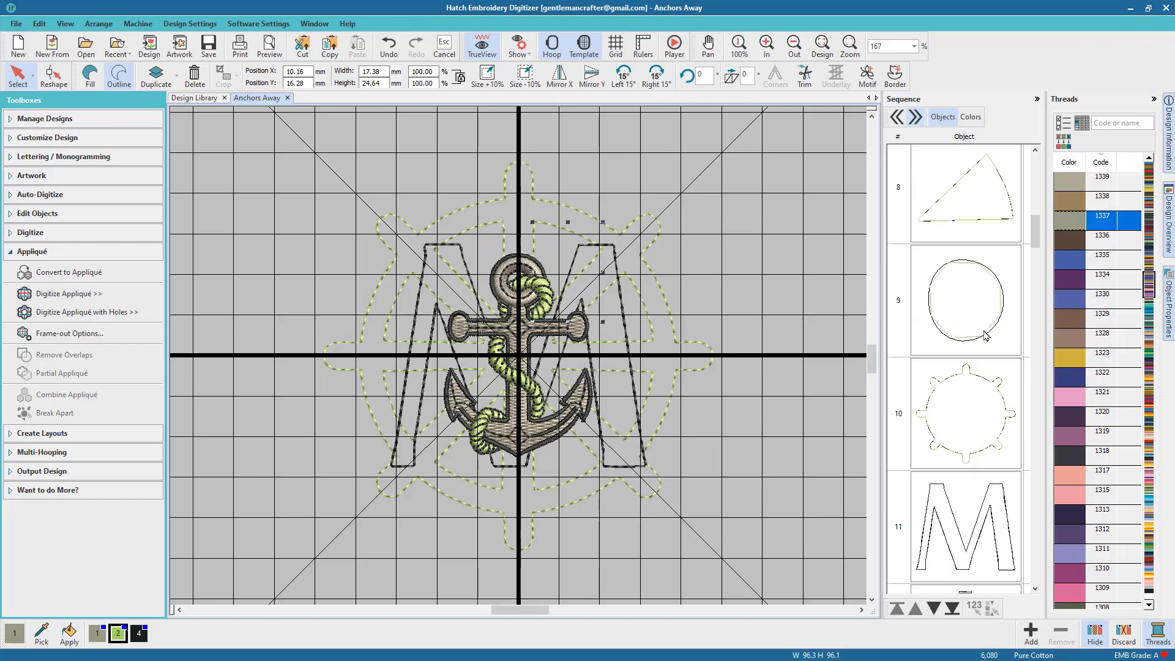
scroll(985, 336, "down", 1)
scroll(985, 336, "down", 1)
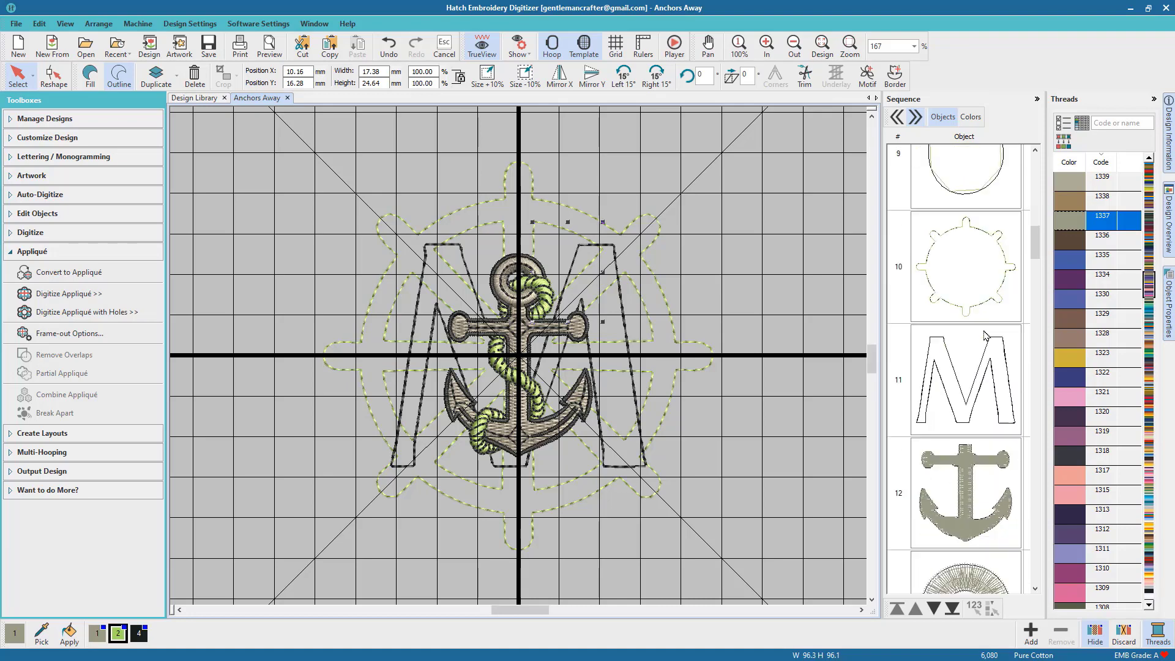
scroll(984, 336, "down", 2)
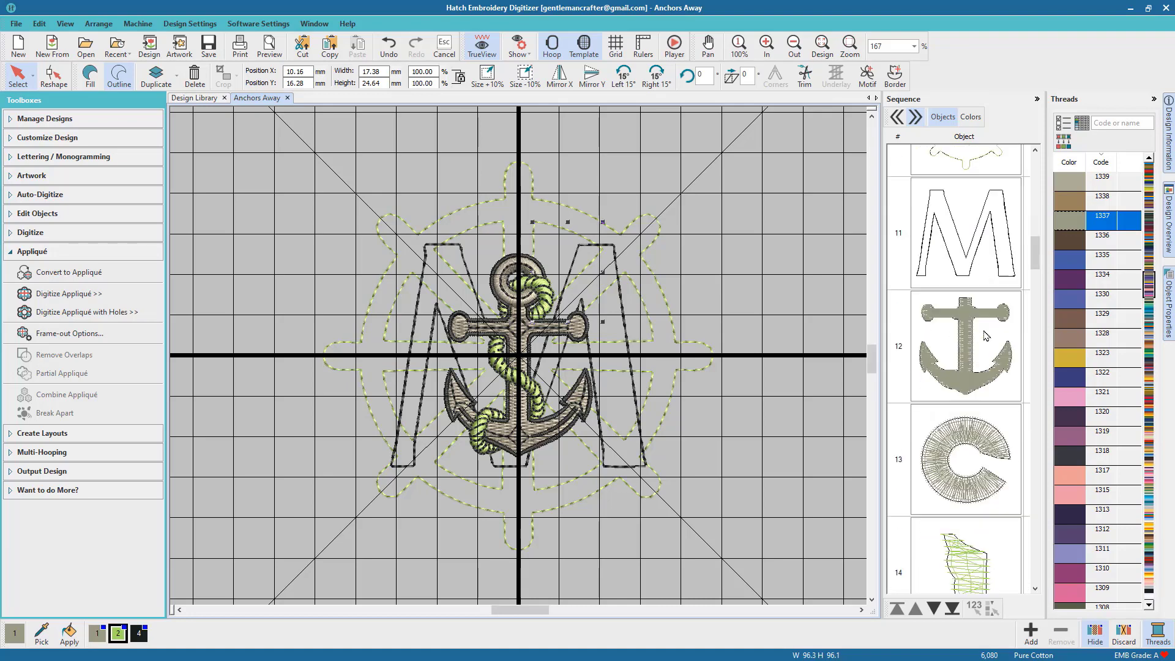
scroll(985, 336, "down", 1)
scroll(985, 336, "down", 3)
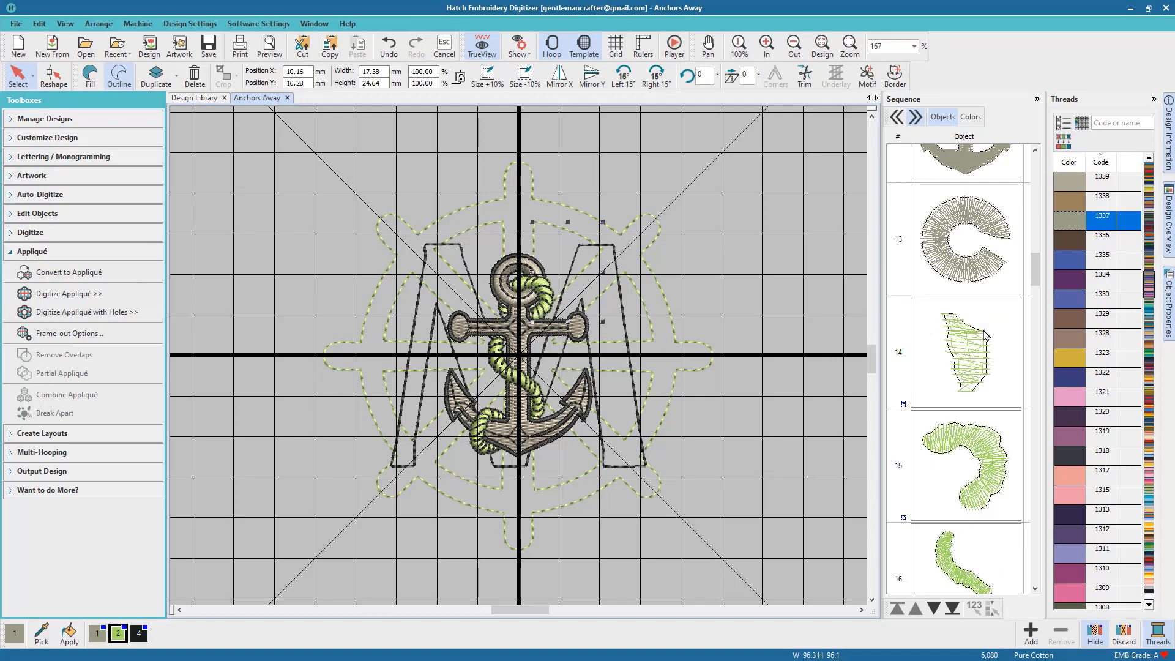
Ungroup the green rope into its separate objects.
left_click(985, 313)
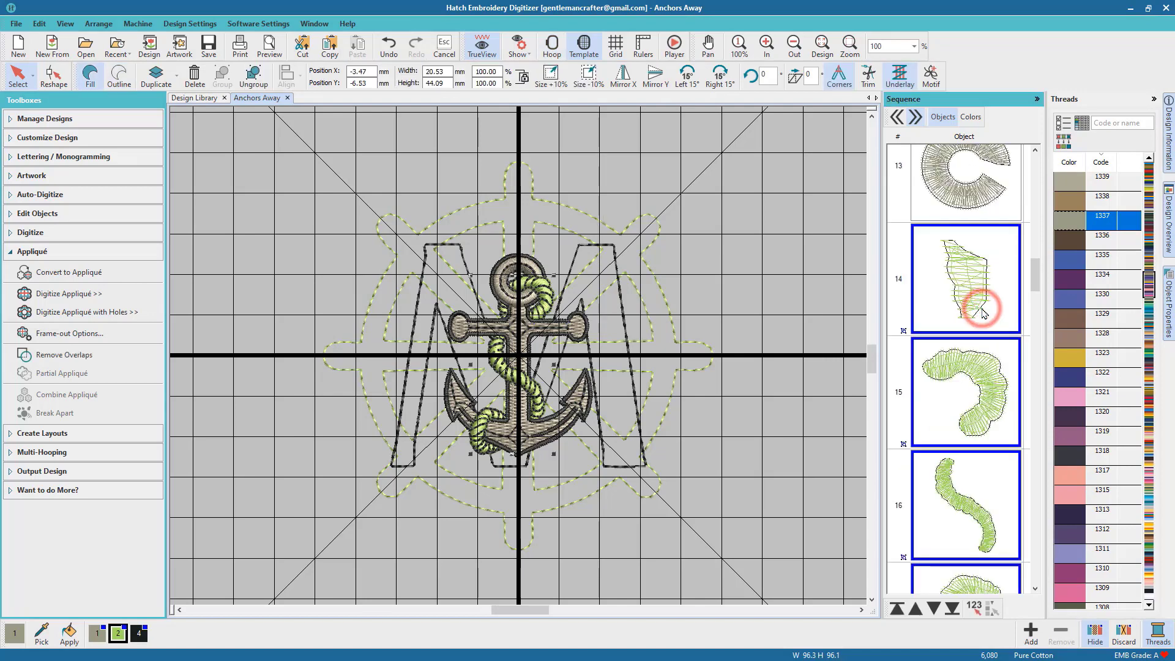
right_click(985, 313)
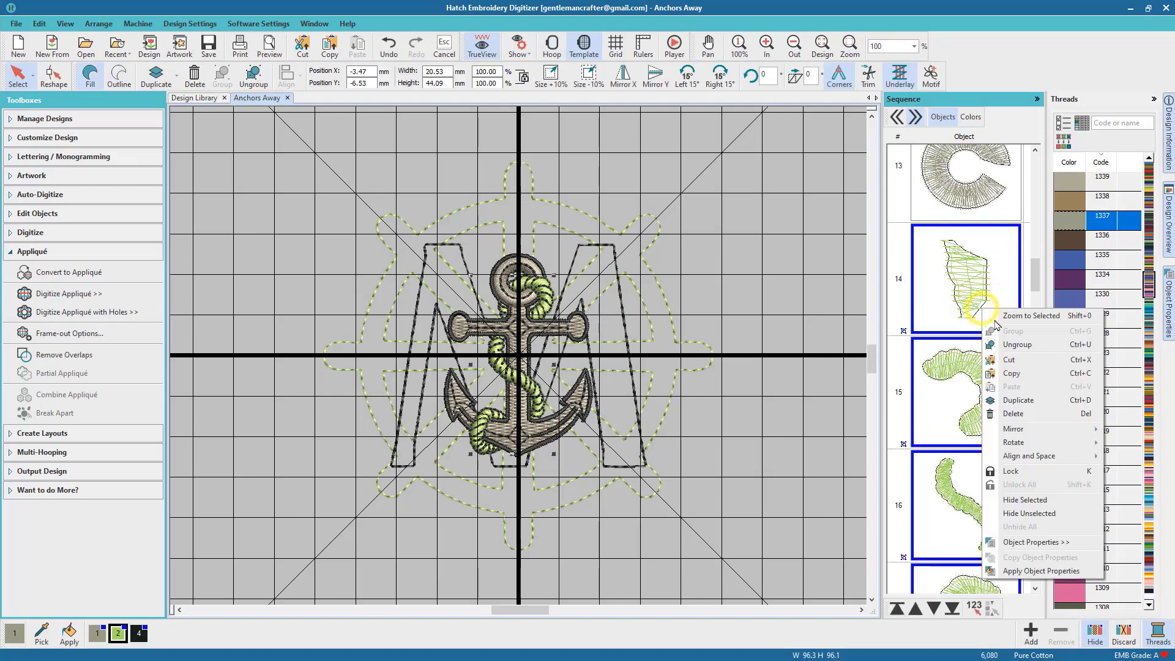
left_click(1012, 346)
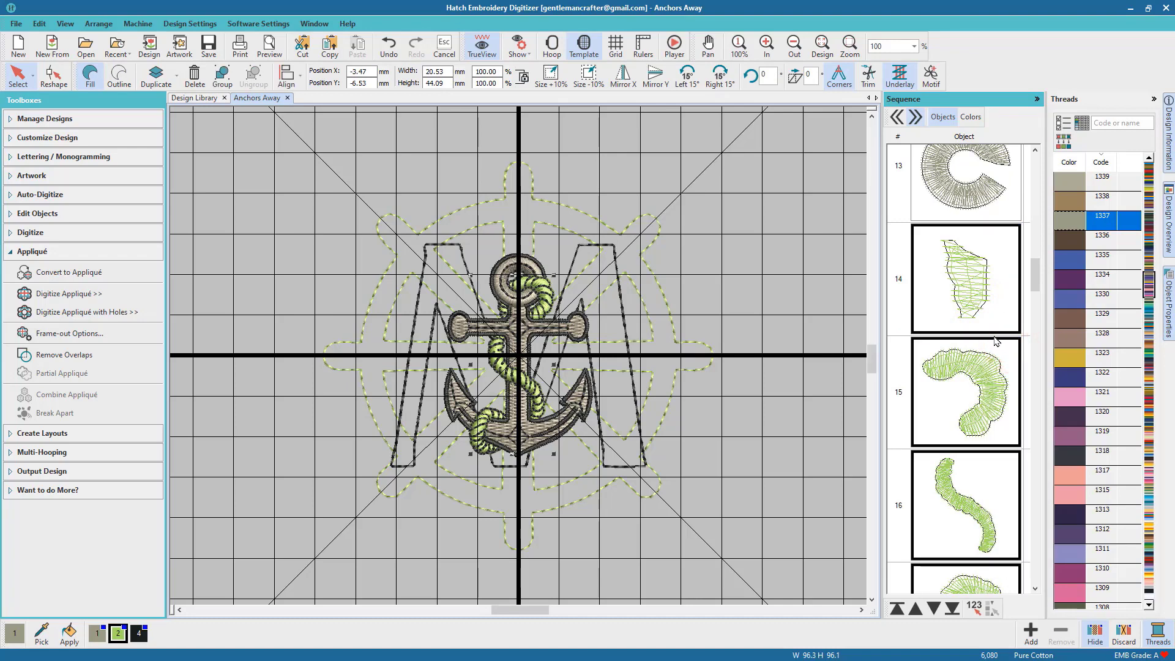
Move the curved rope piece at the anchor's ring one place earlier in the sequence, and check the order of the remaining rope pieces.
left_click(990, 330)
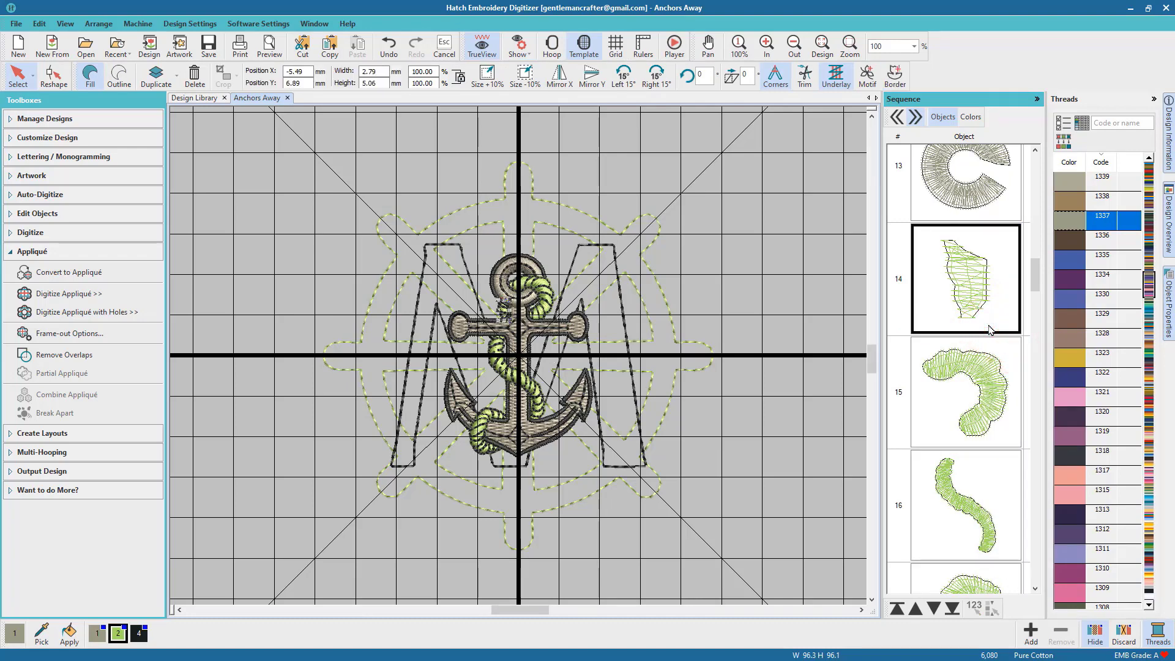
left_click(992, 366)
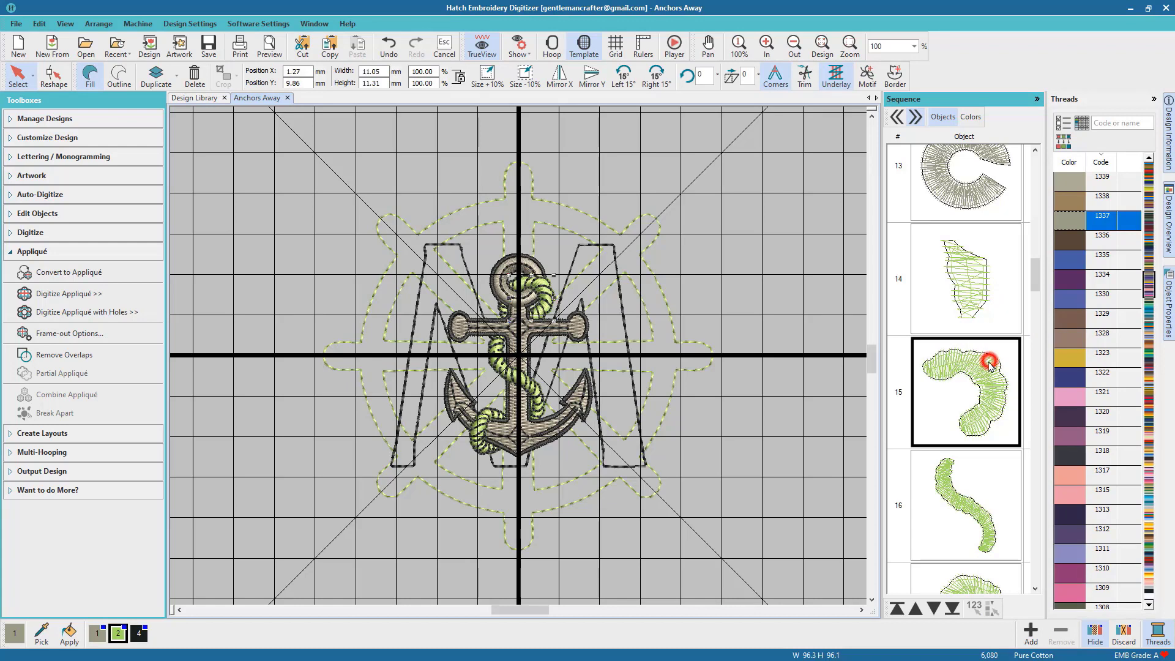
left_click(915, 611)
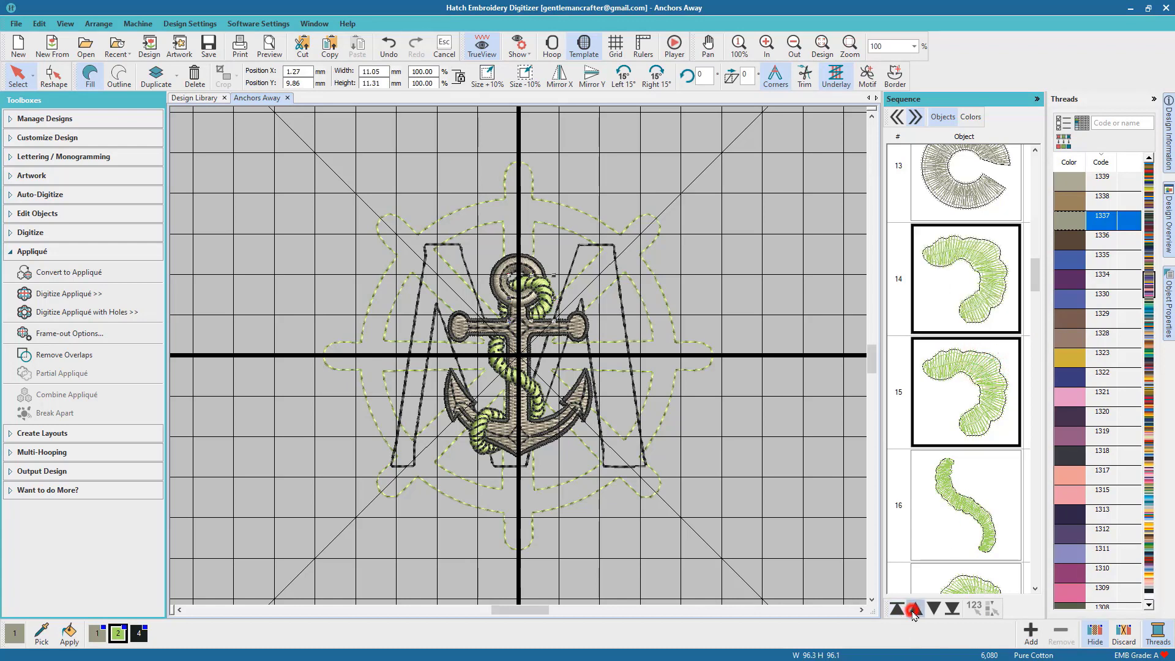
left_click(963, 416)
left_click(970, 490)
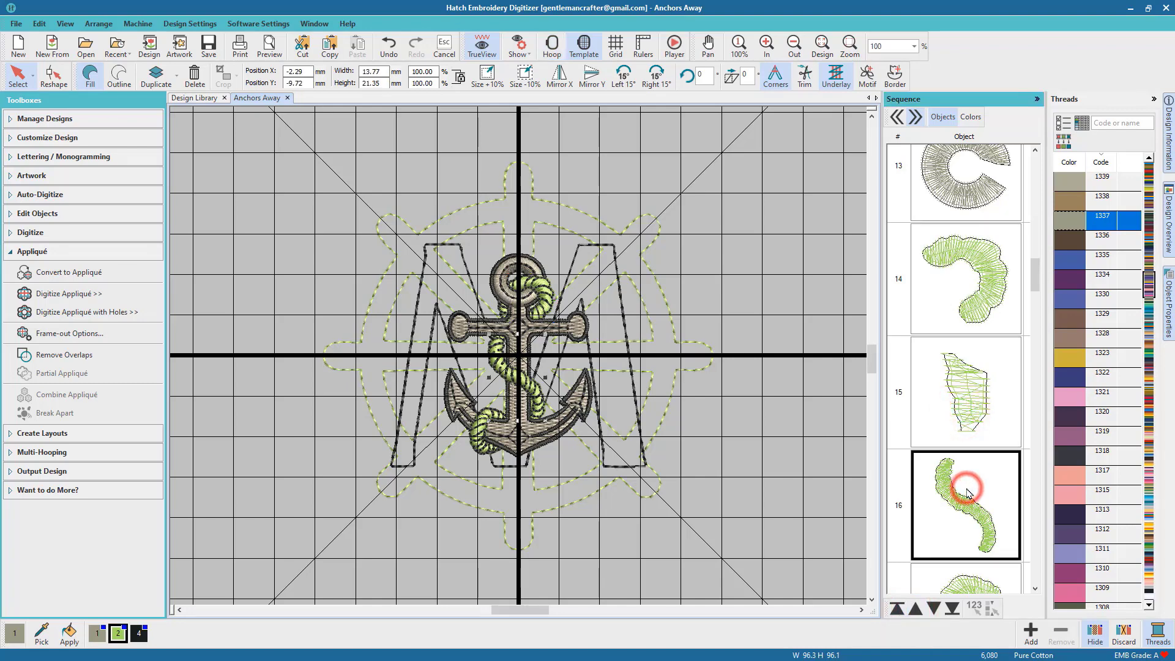
scroll(969, 489, "down", 2)
left_click(963, 471)
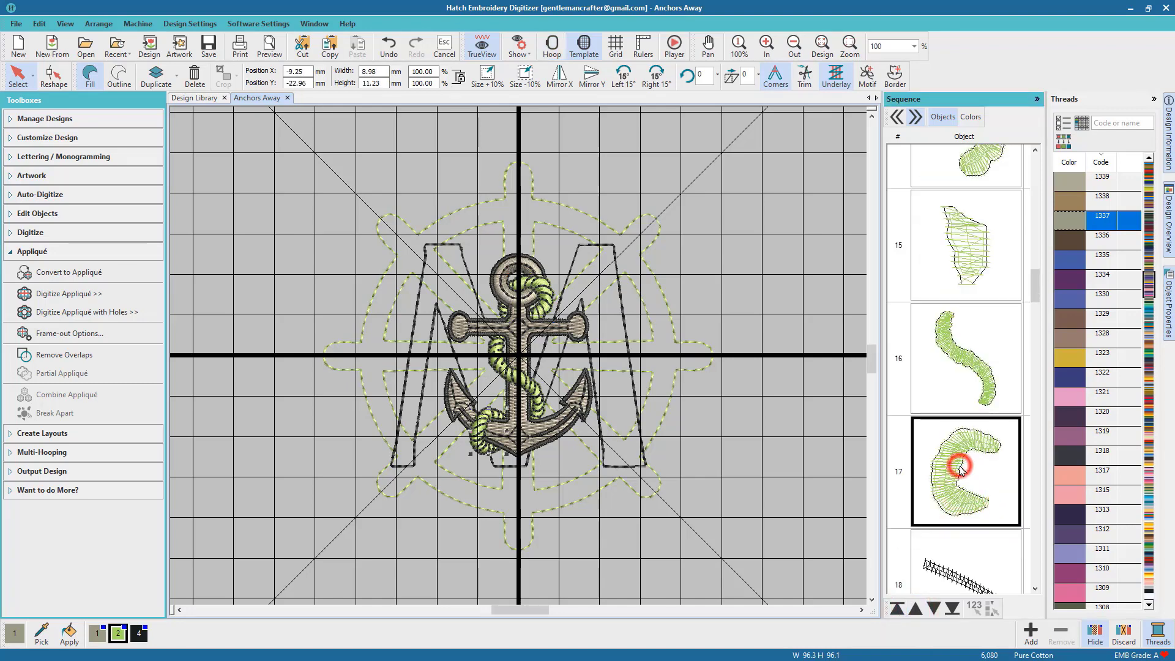
Select the grouped black anchor outlines and check the order of their pieces in the stitching sequence.
scroll(962, 468, "down", 3)
left_click(964, 392)
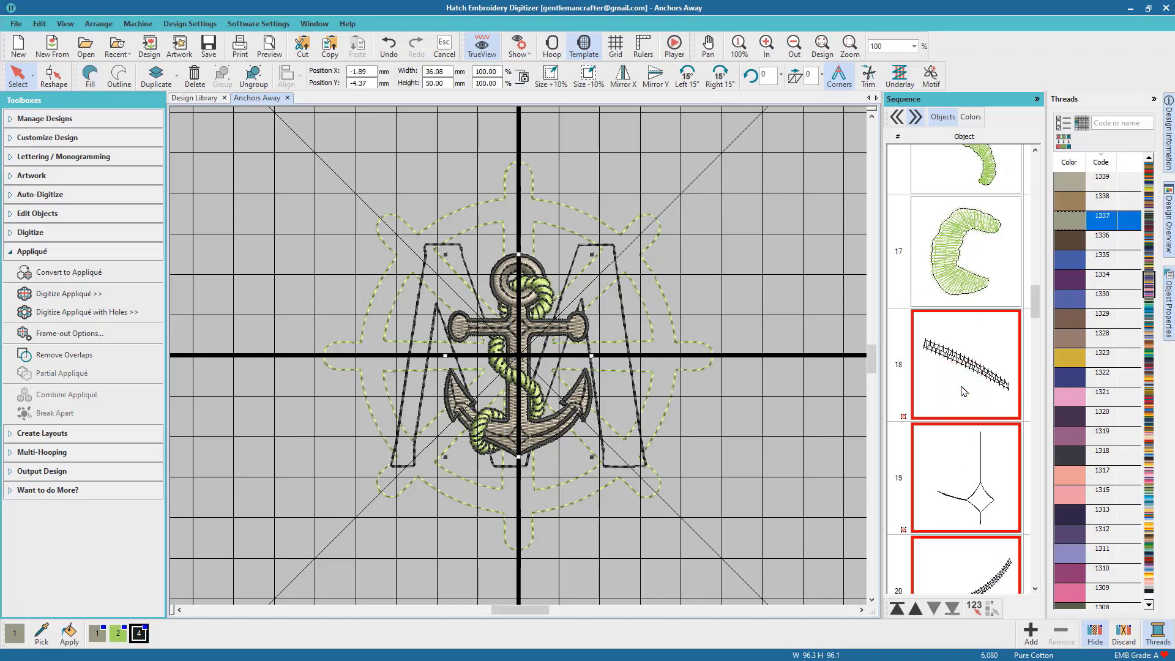
right_click(964, 390)
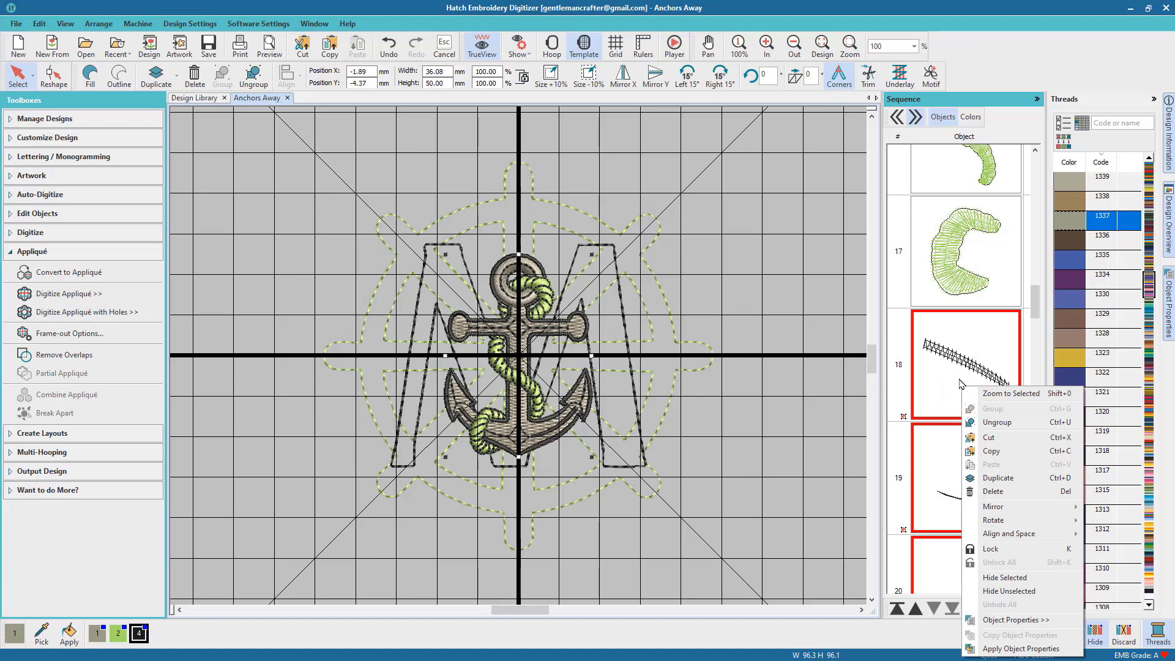
left_click(959, 383)
scroll(957, 380, "down", 3)
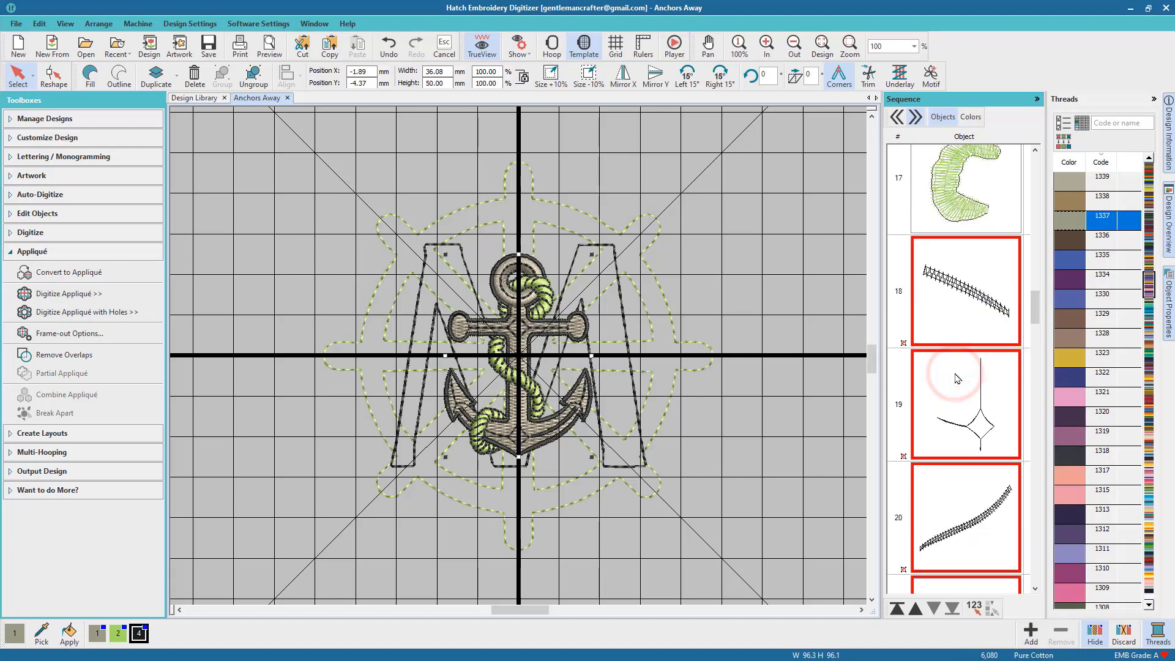
scroll(957, 378, "down", 4)
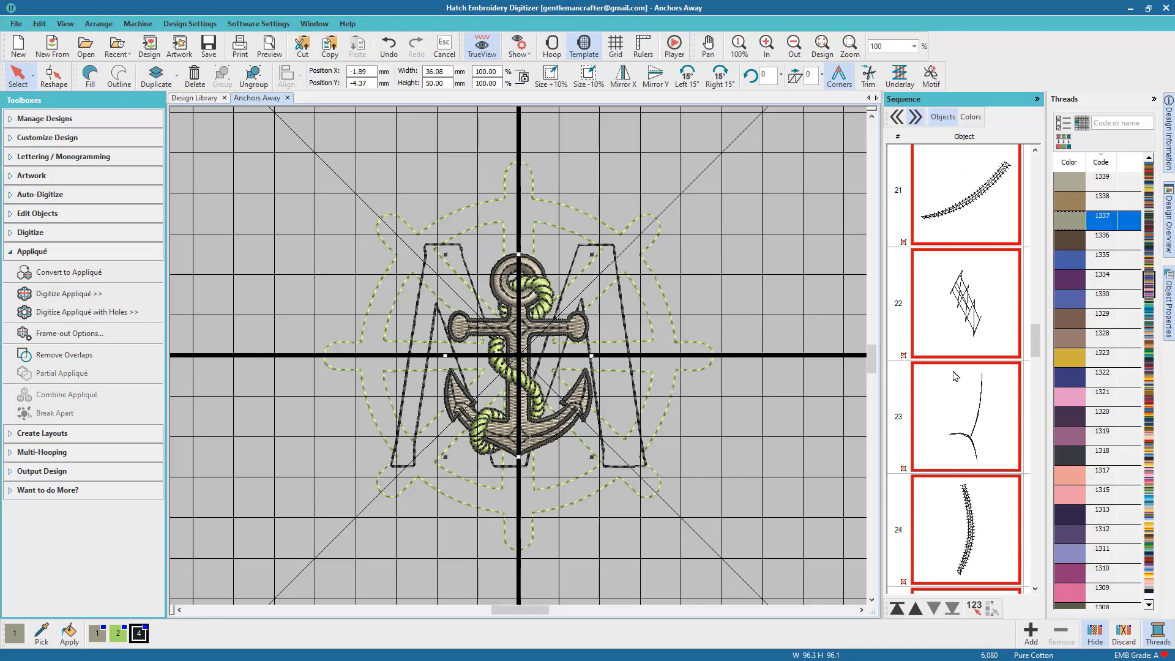
Turn off TrueView and enlarge the anchor to examine its stitches, connectors and trims.
left_click(484, 49)
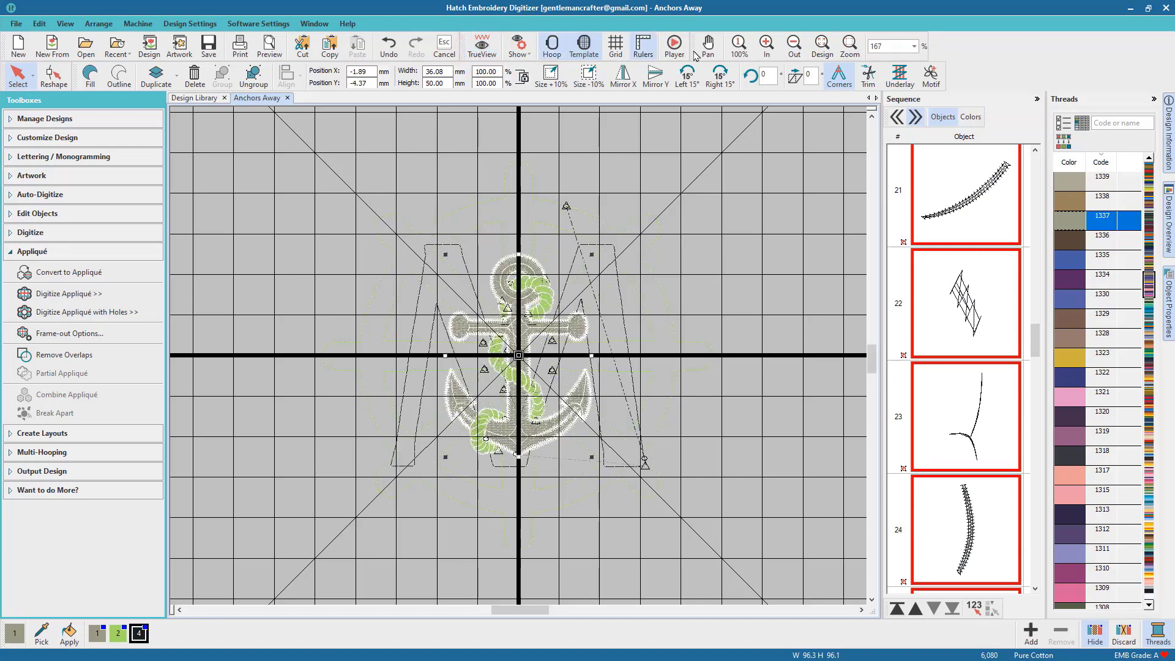
left_click(849, 48)
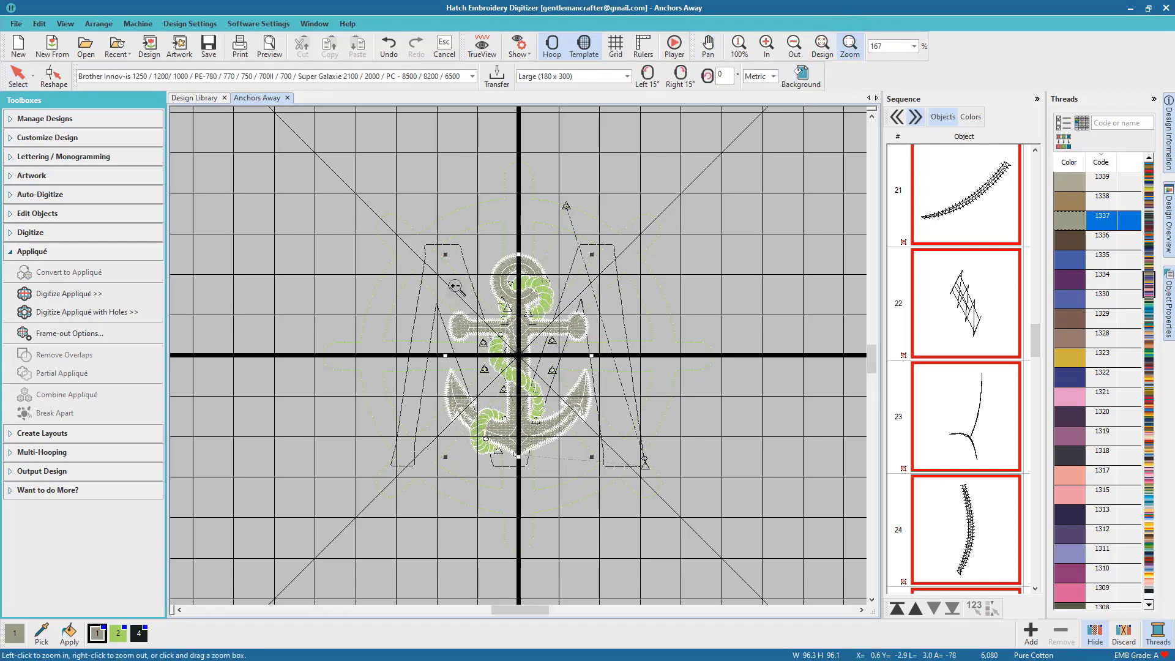
left_click_drag(452, 253, 603, 464)
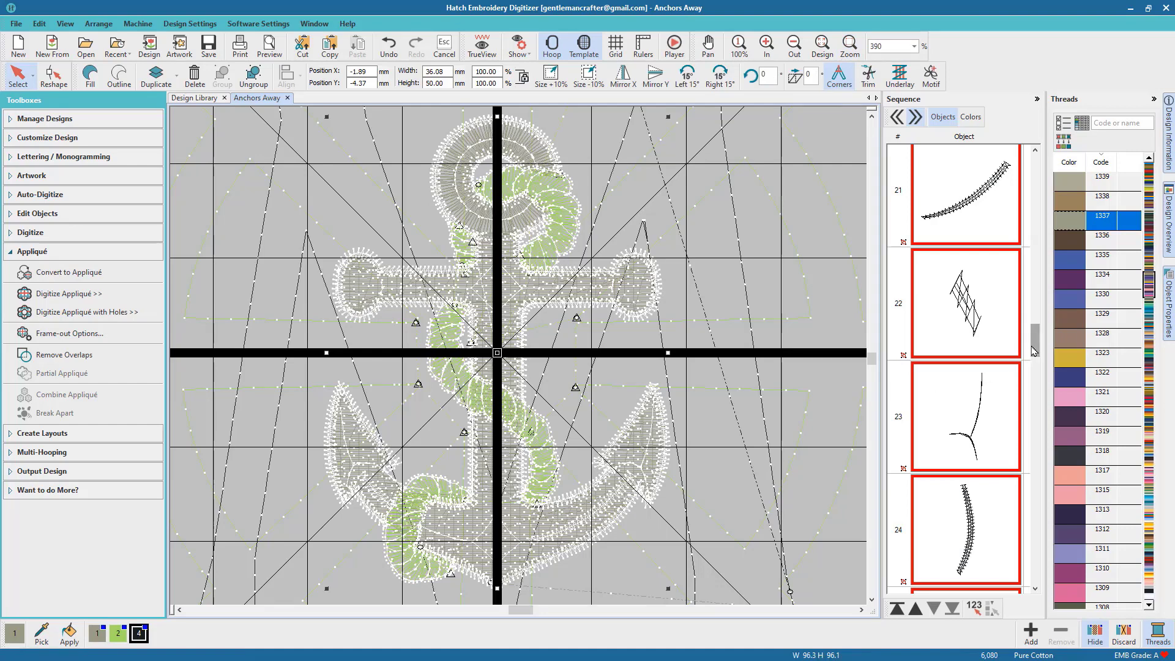
left_click(1001, 337)
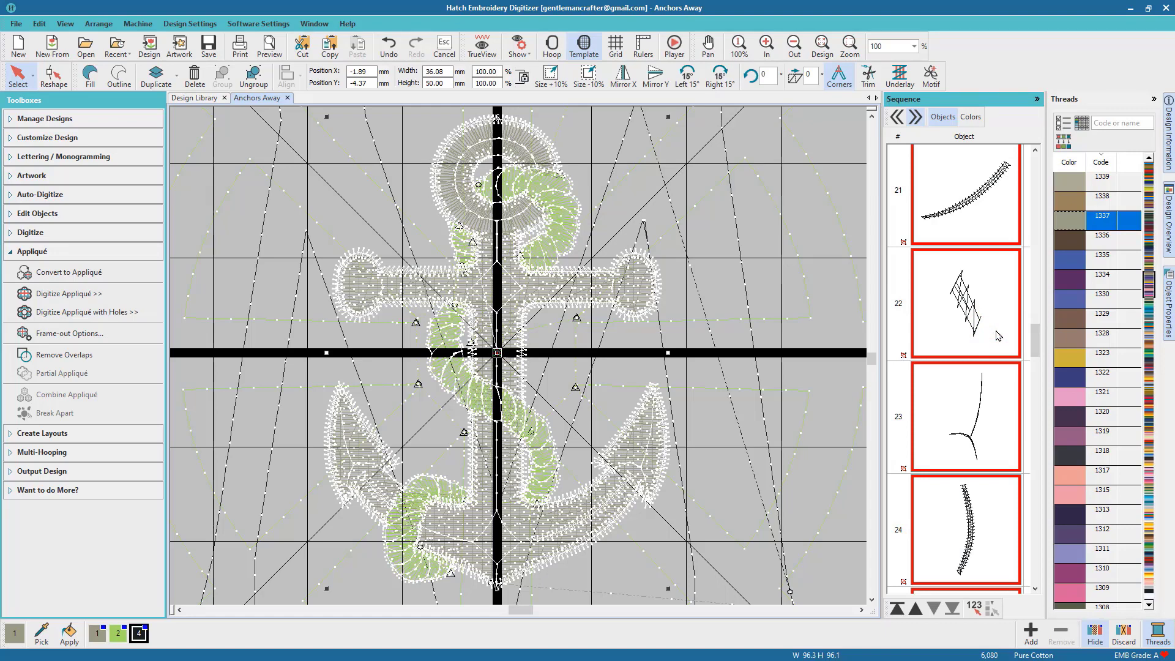
Return to the start of the sequence, turn TrueView back on and show the whole design.
left_click_drag(1038, 344, 1011, 166)
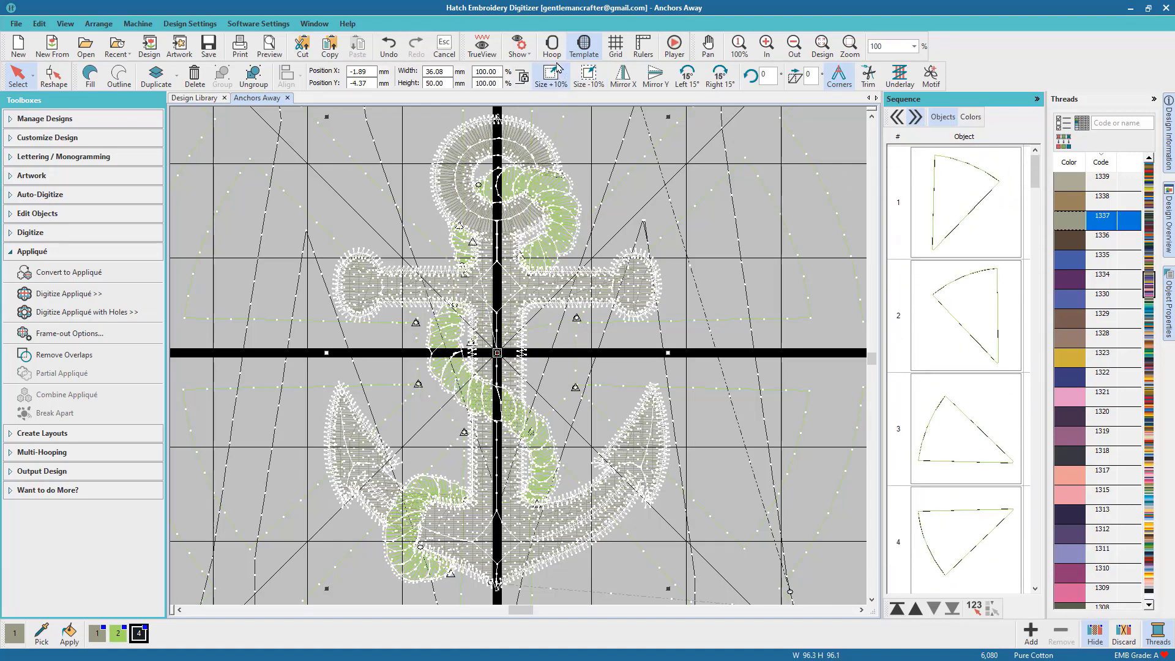
left_click(483, 51)
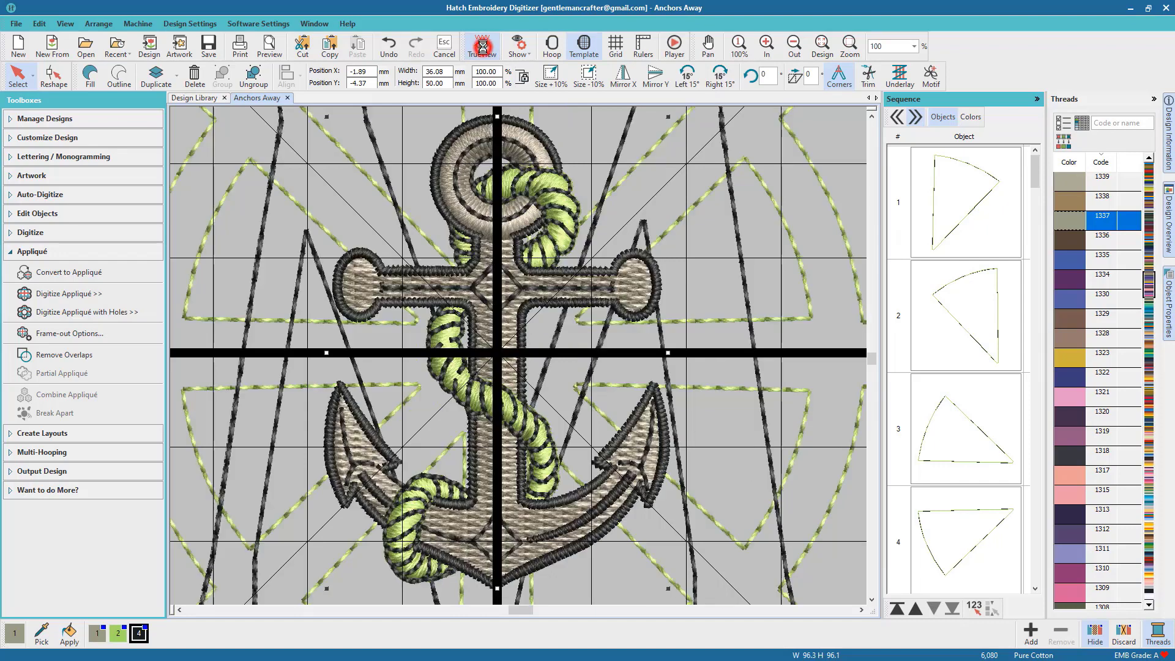
left_click(824, 46)
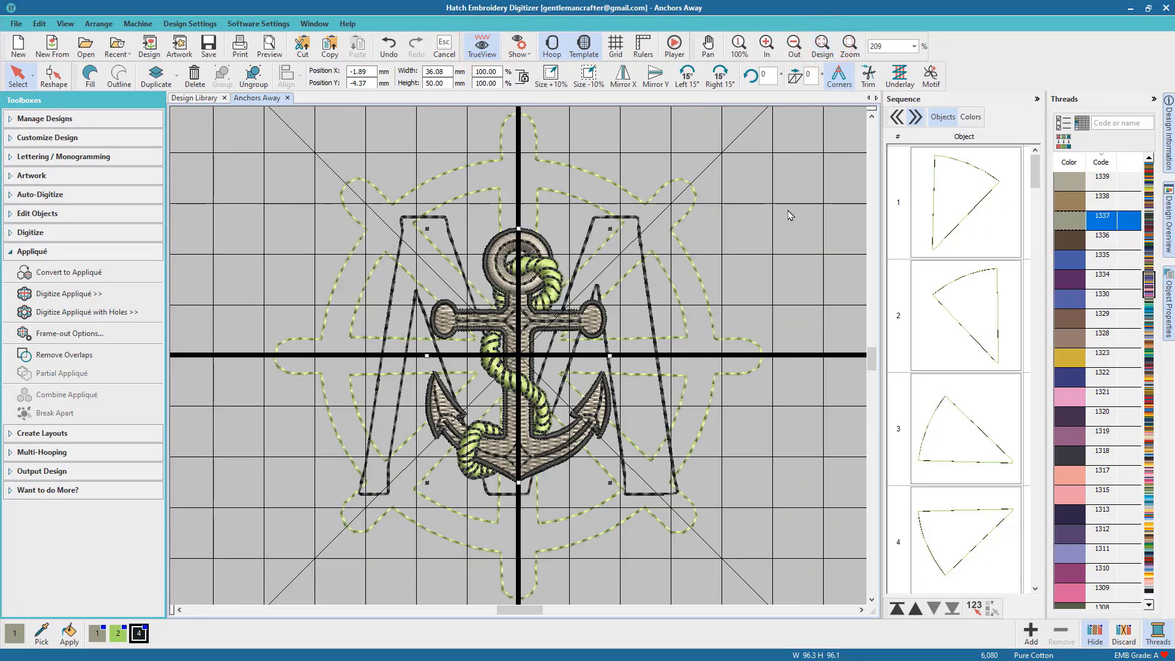